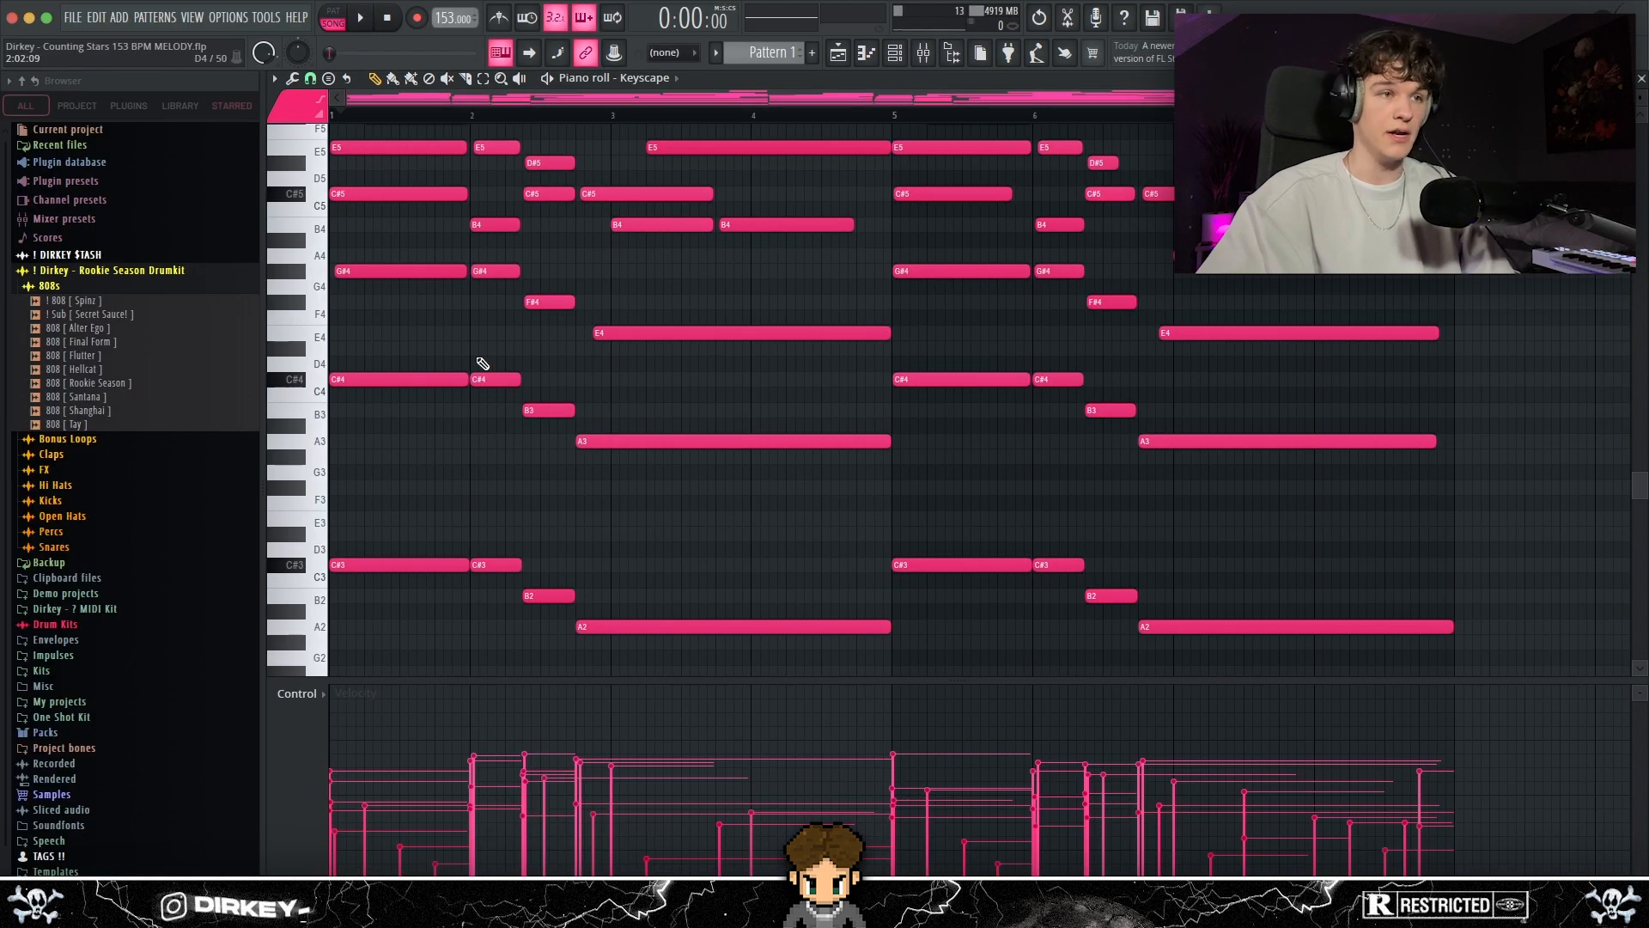
Step: Play back the Keyscape melody in Pattern 1 and stop it near bar 8
{"action": "scroll", "coordinate": [568, 421], "scroll_direction": "down", "scroll_amount": 3}
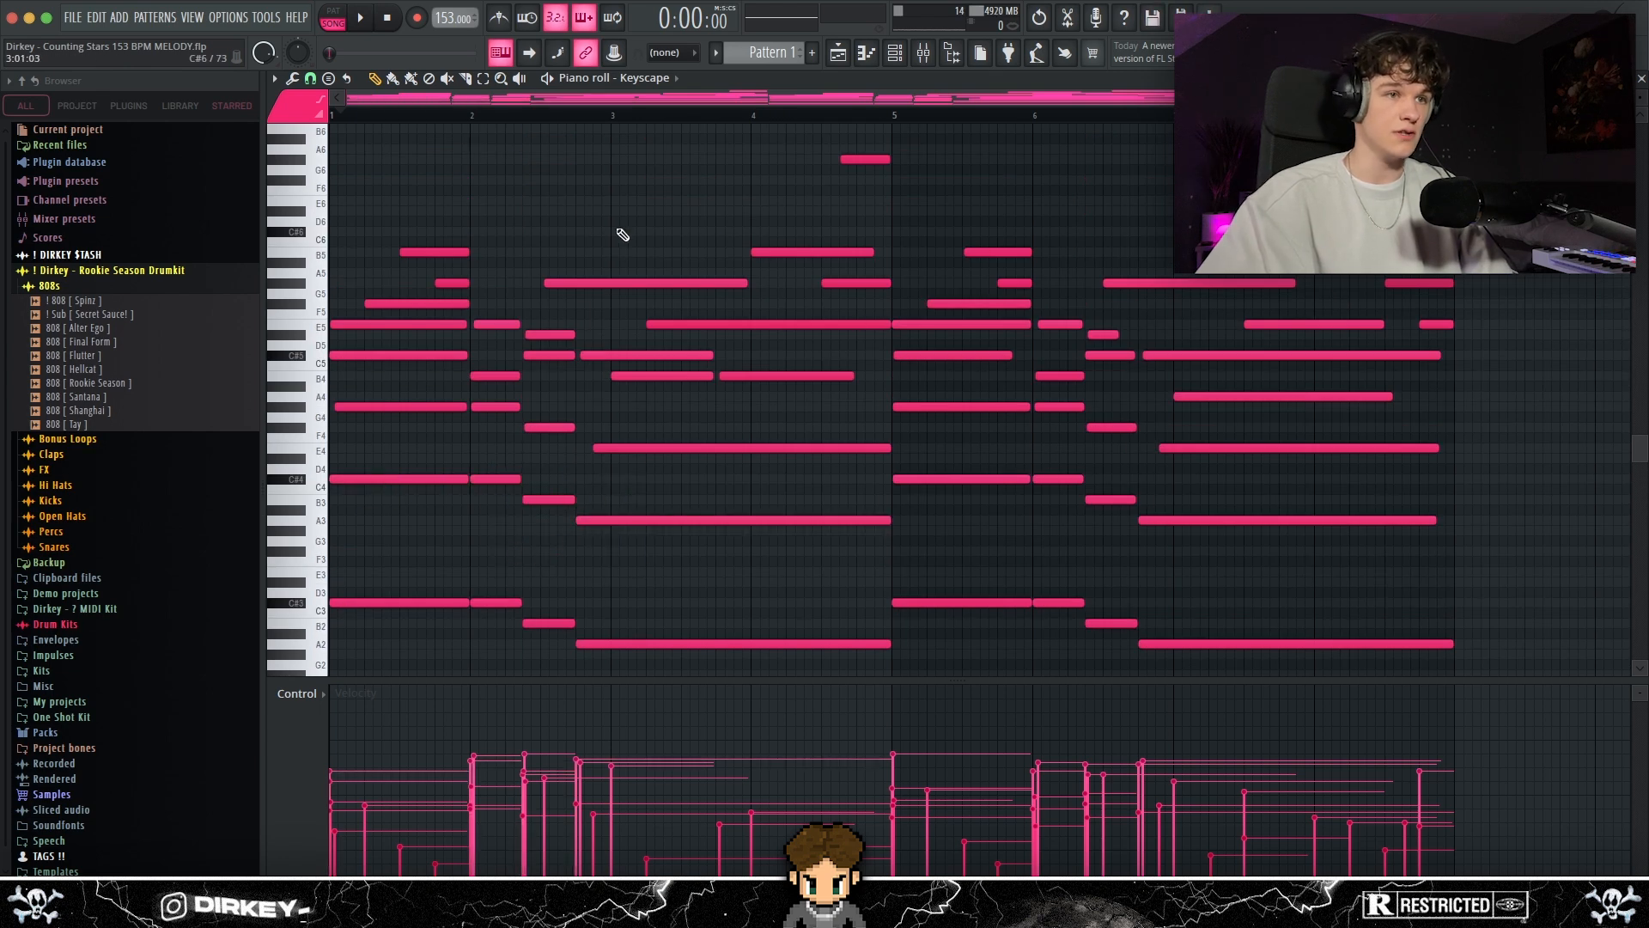
{"action": "key", "text": "space"}
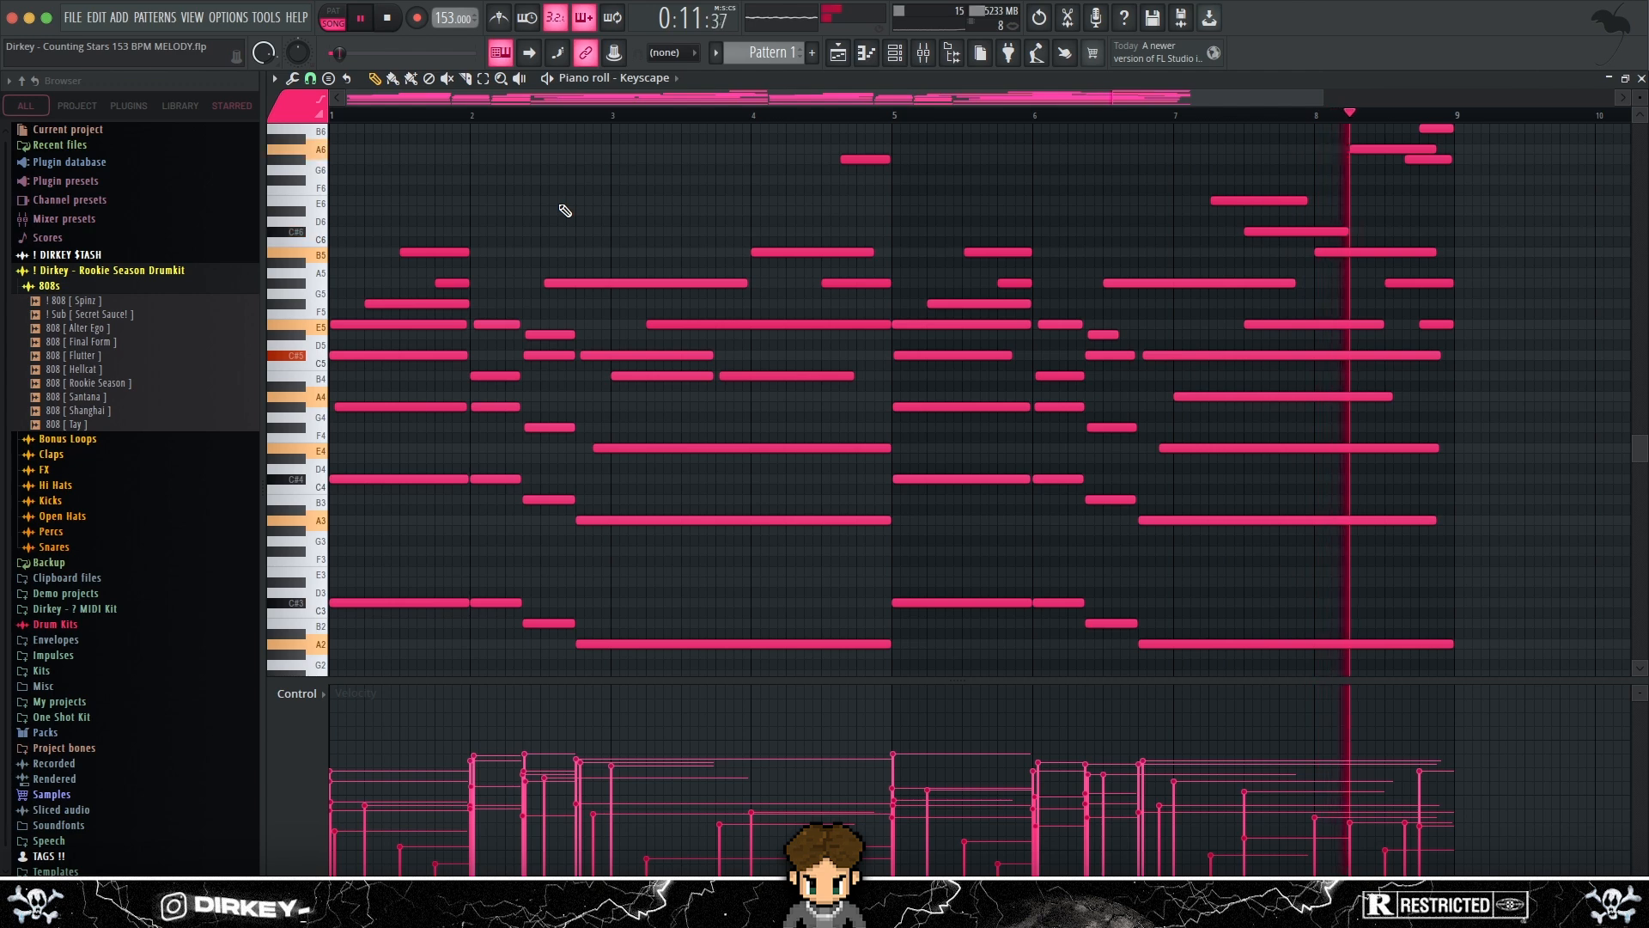
{"action": "key", "text": "space"}
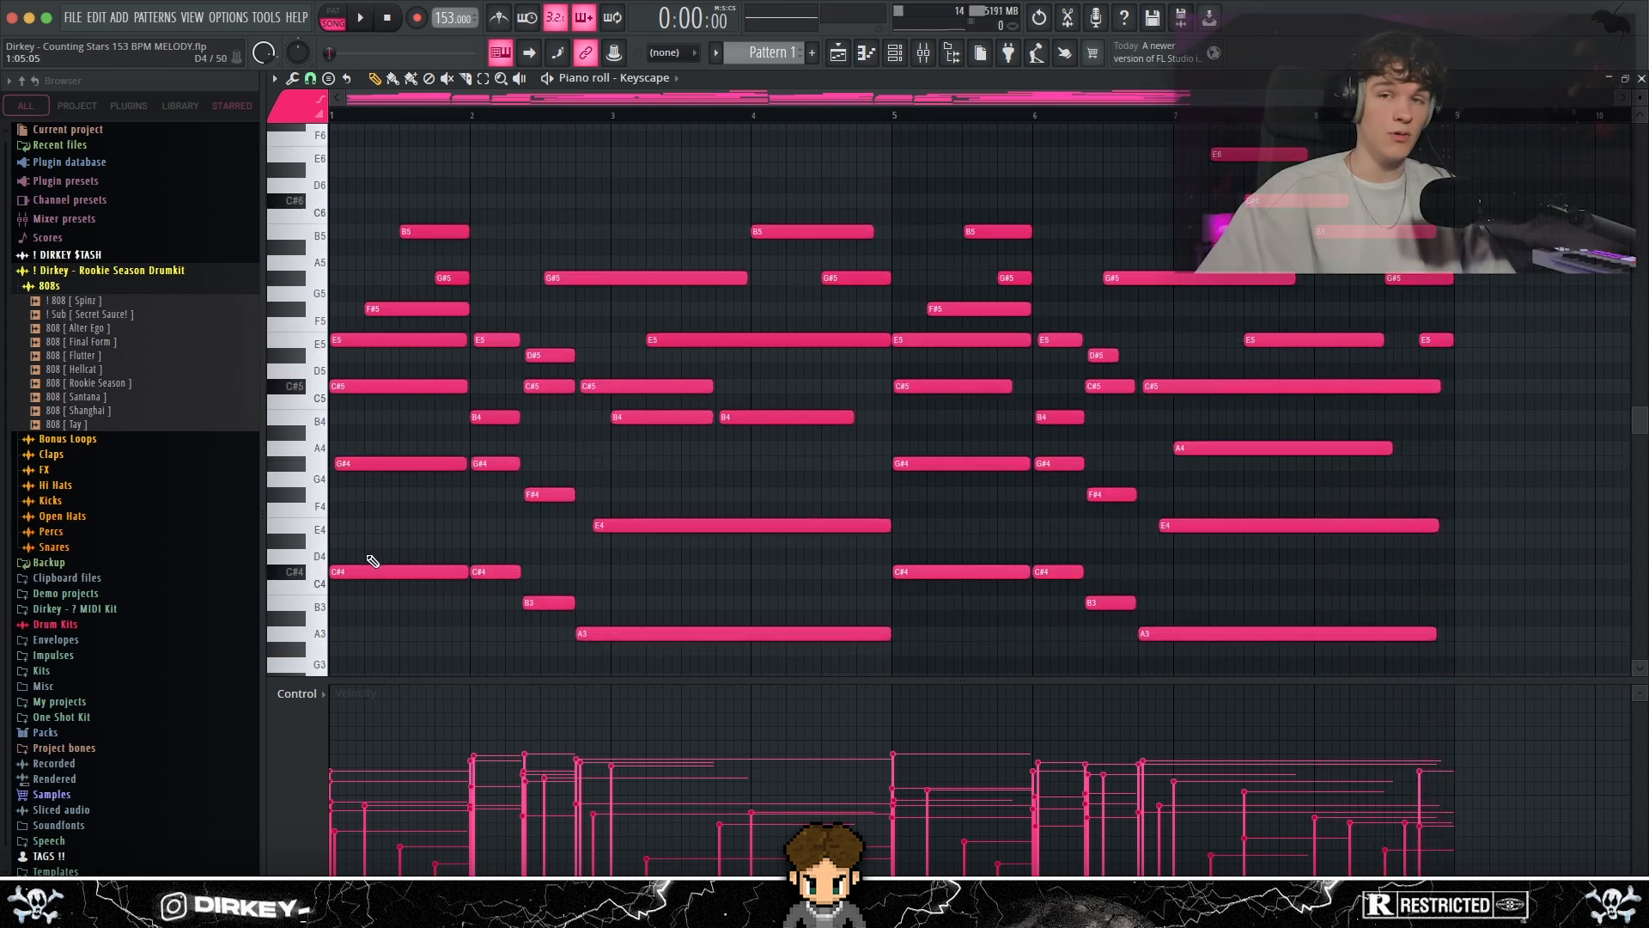
{"action": "scroll", "coordinate": [447, 584], "scroll_direction": "down", "scroll_amount": 2}
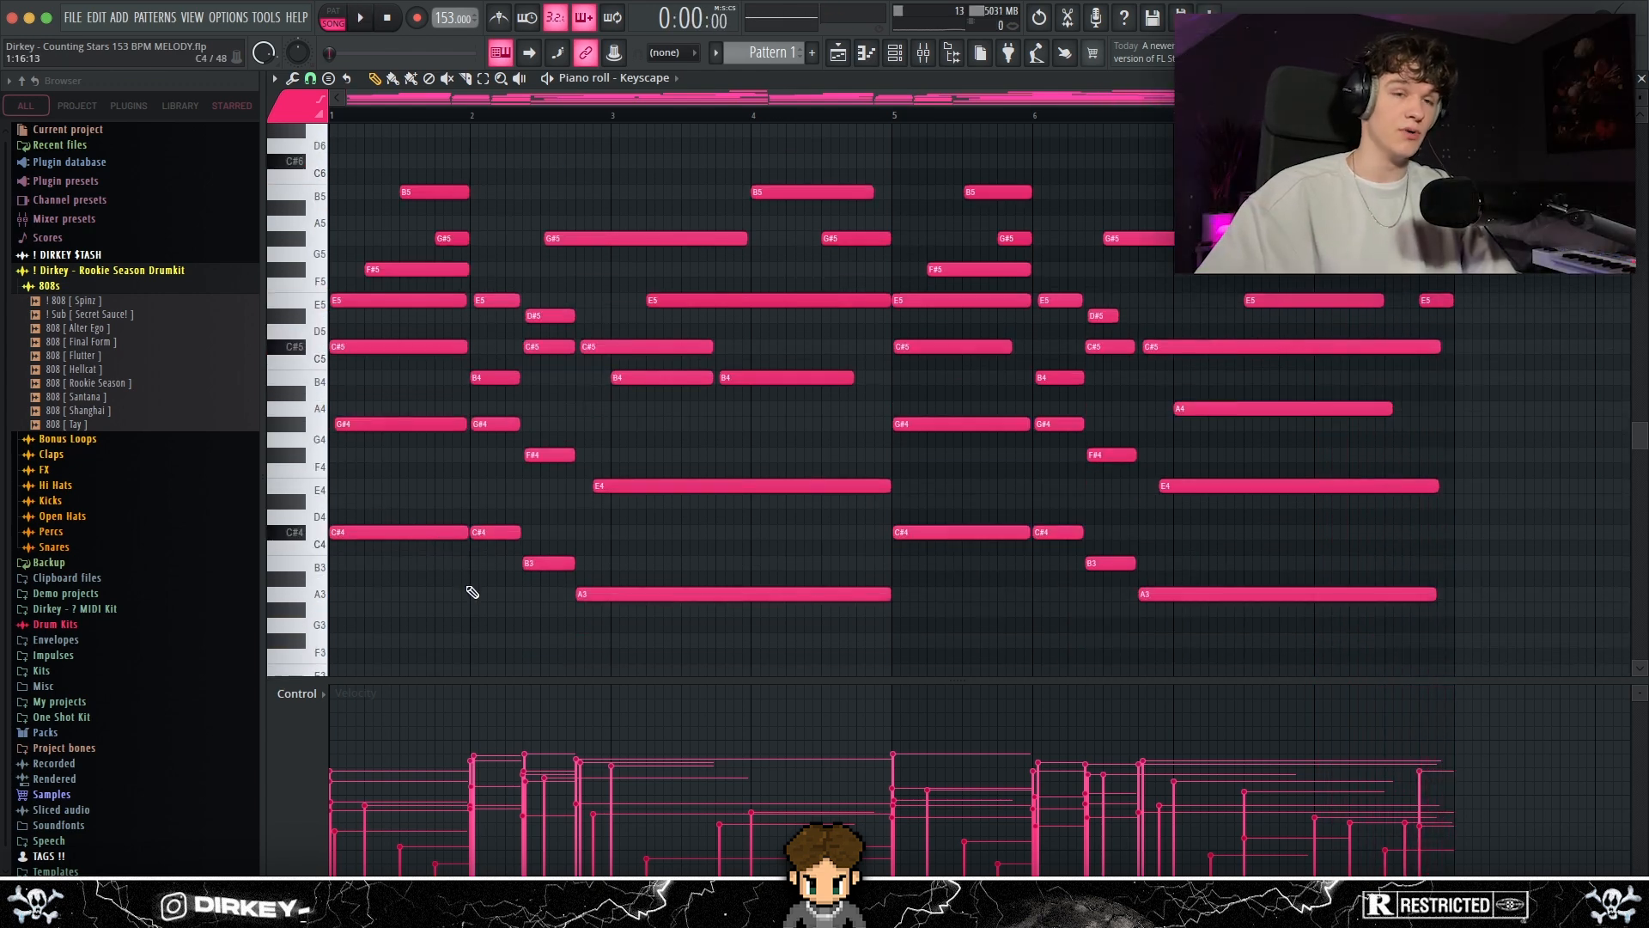
{"action": "scroll", "coordinate": [430, 516], "scroll_direction": "up", "scroll_amount": 2}
{"action": "scroll", "coordinate": [430, 516], "scroll_direction": "up", "scroll_amount": 1, "text": "ctrl"}
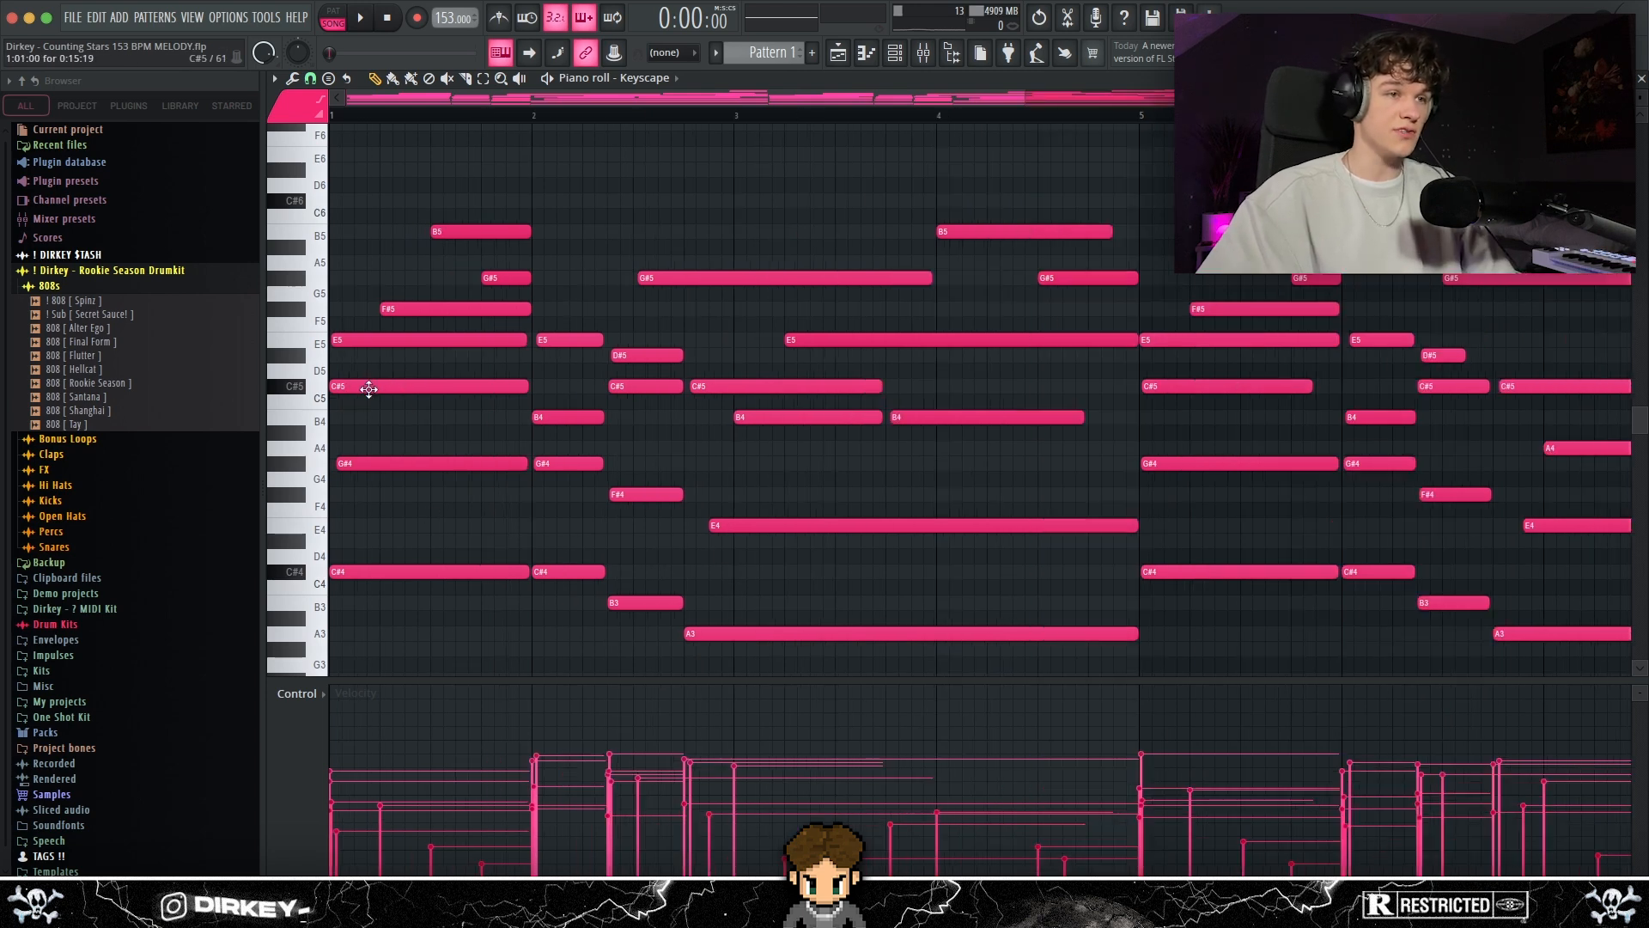
Step: Select the C#5, E5 and G#5 notes in bar 1, and try a short G#5 note at the bar's start
{"action": "left_click", "coordinate": [405, 390]}
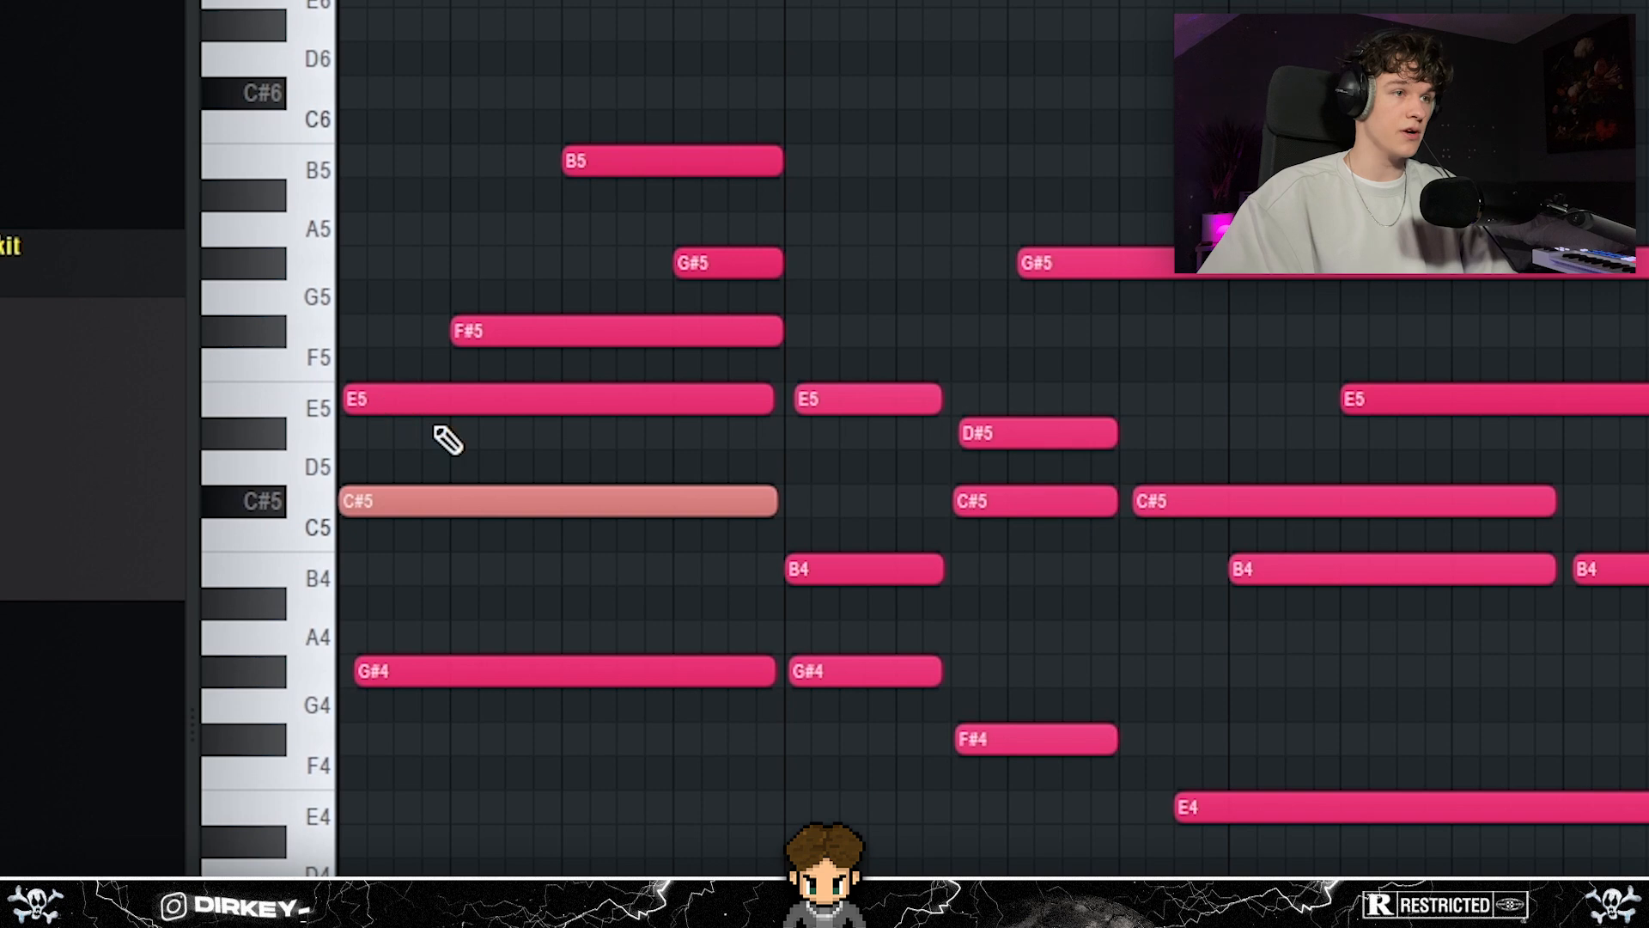
{"action": "left_click", "coordinate": [368, 392], "text": "shift"}
{"action": "left_click", "coordinate": [720, 277], "text": "shift"}
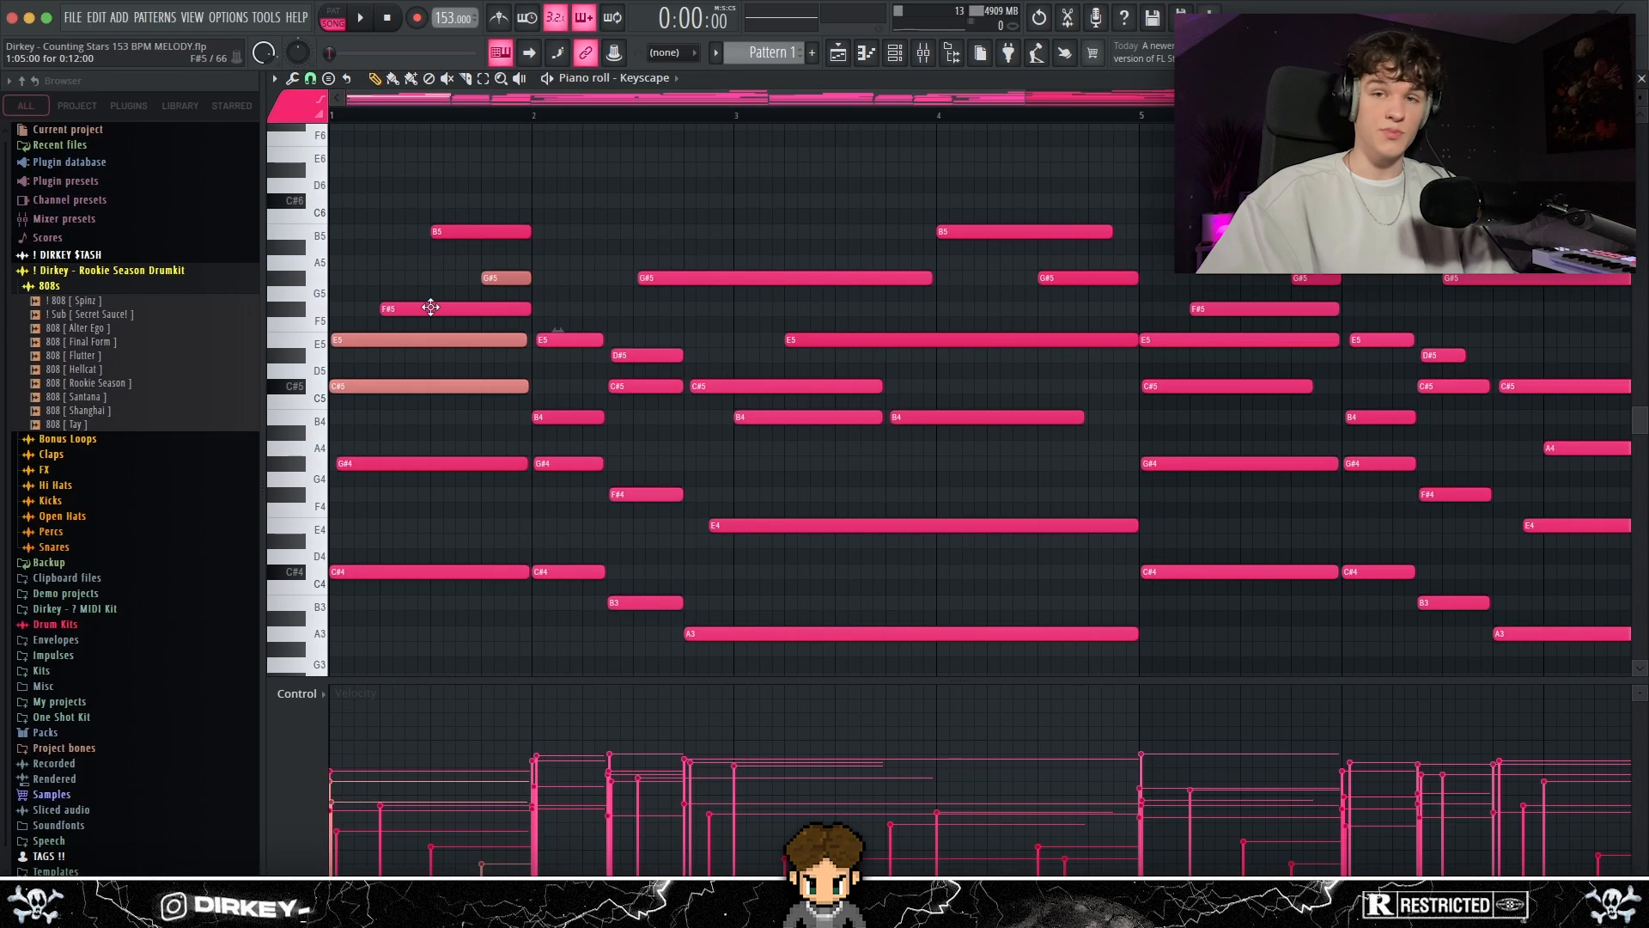
{"action": "left_click", "coordinate": [342, 277]}
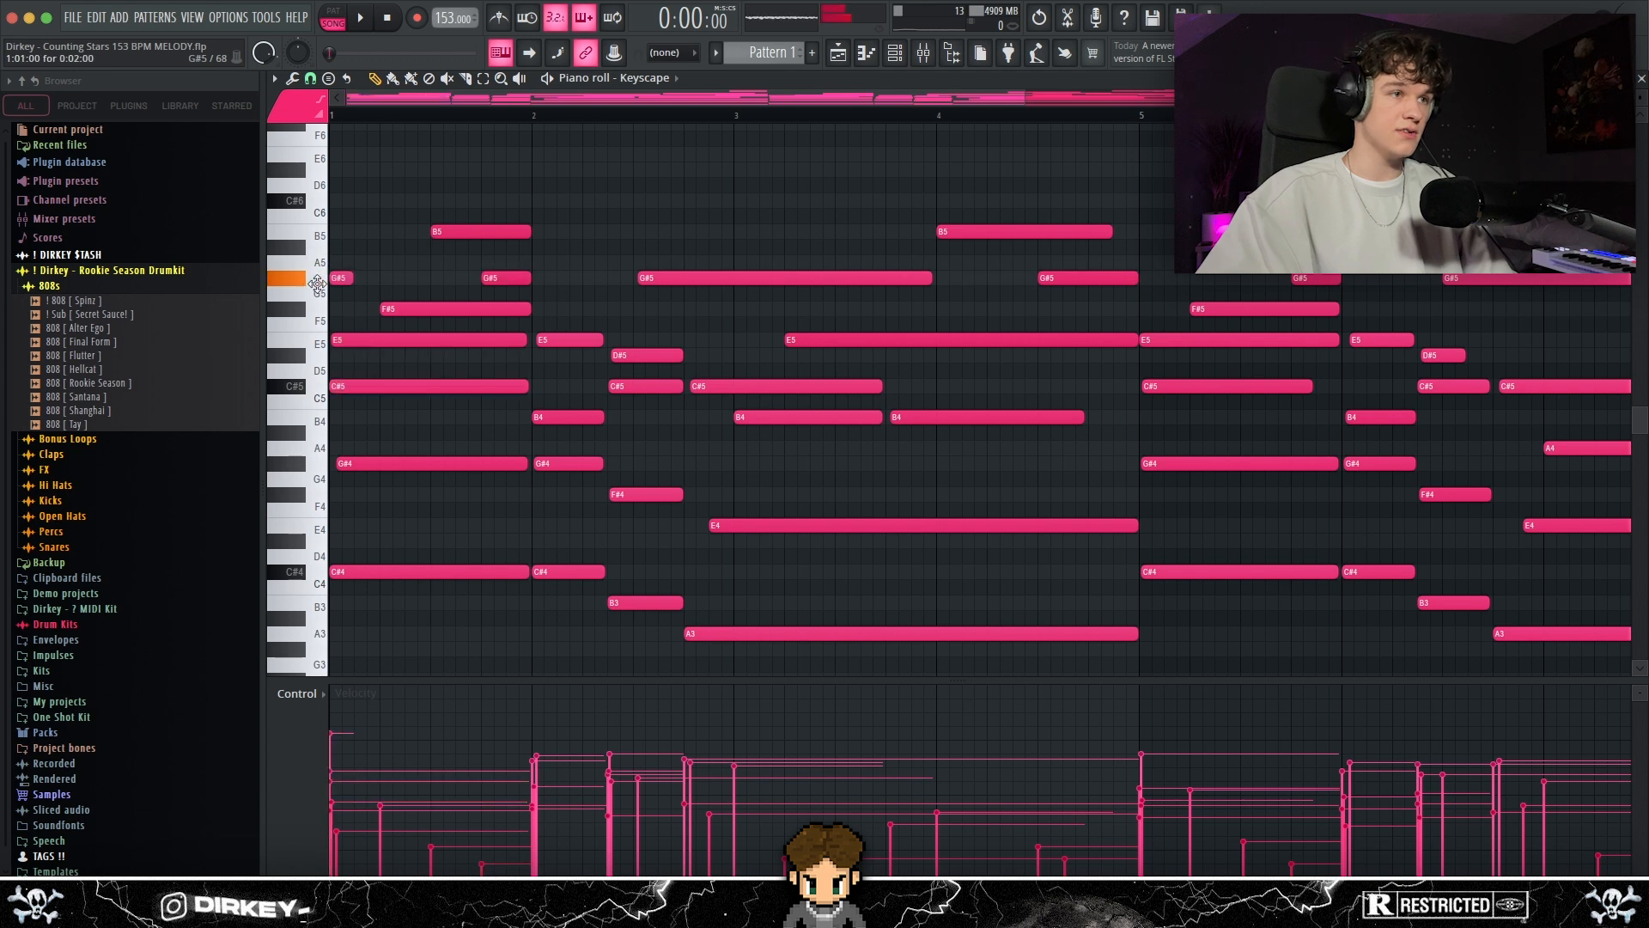
{"action": "right_click", "coordinate": [342, 278]}
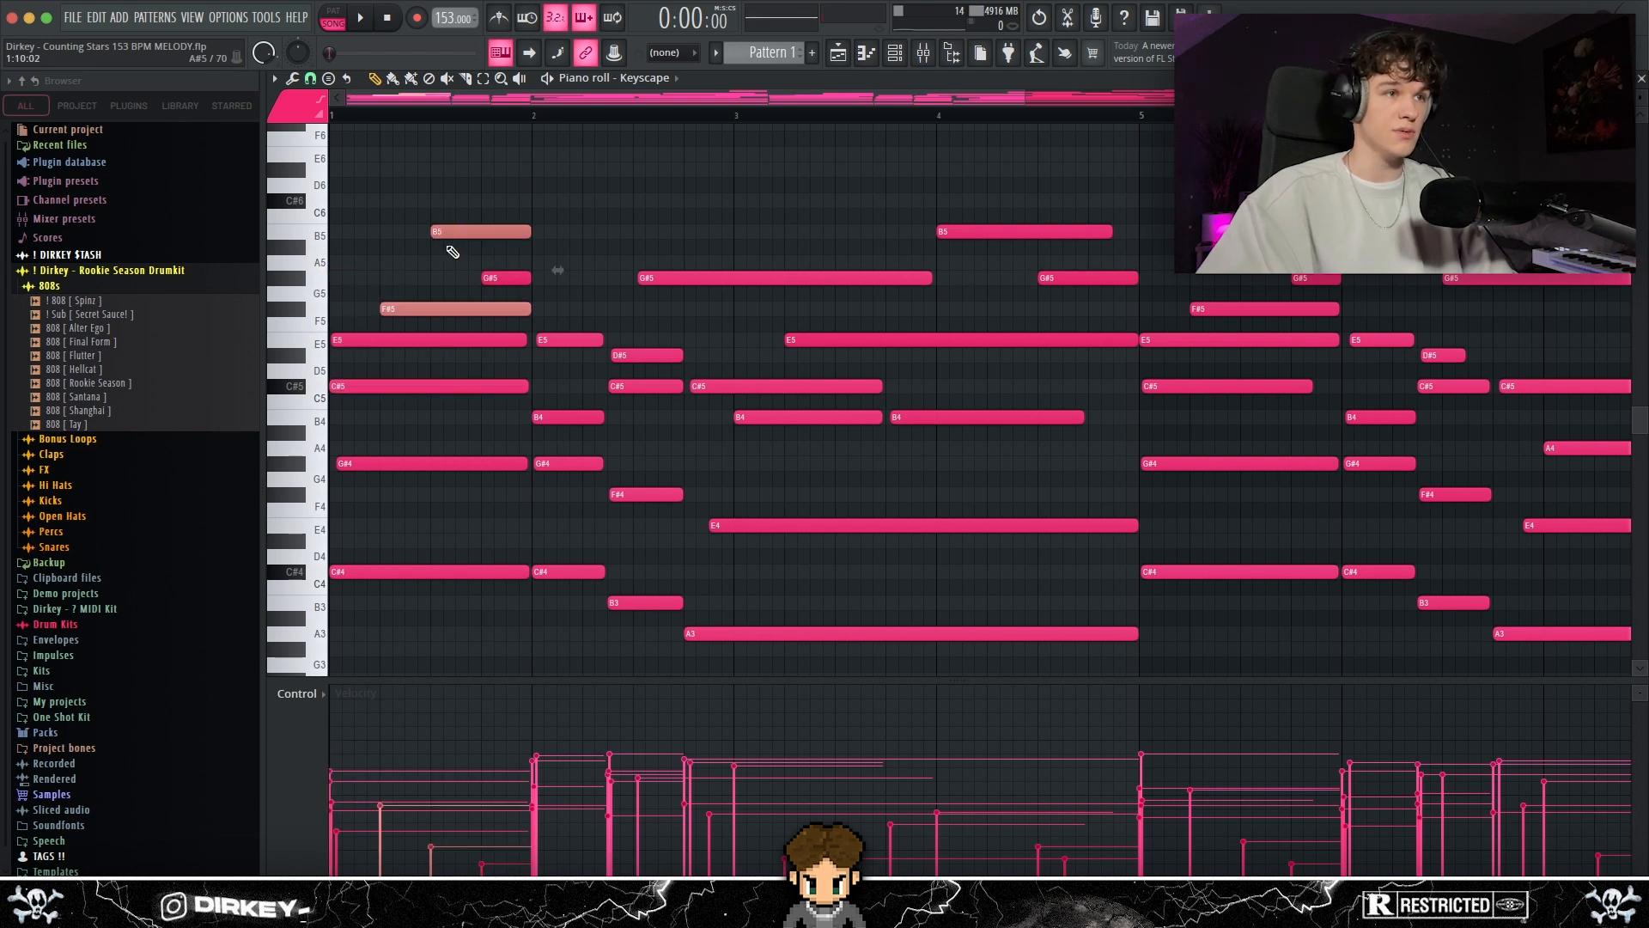
Step: Try the long C#5 note near the end of bar 2 one octave lower at C#4 and return it to C#5
{"action": "scroll", "coordinate": [533, 430], "scroll_direction": "down", "scroll_amount": 1}
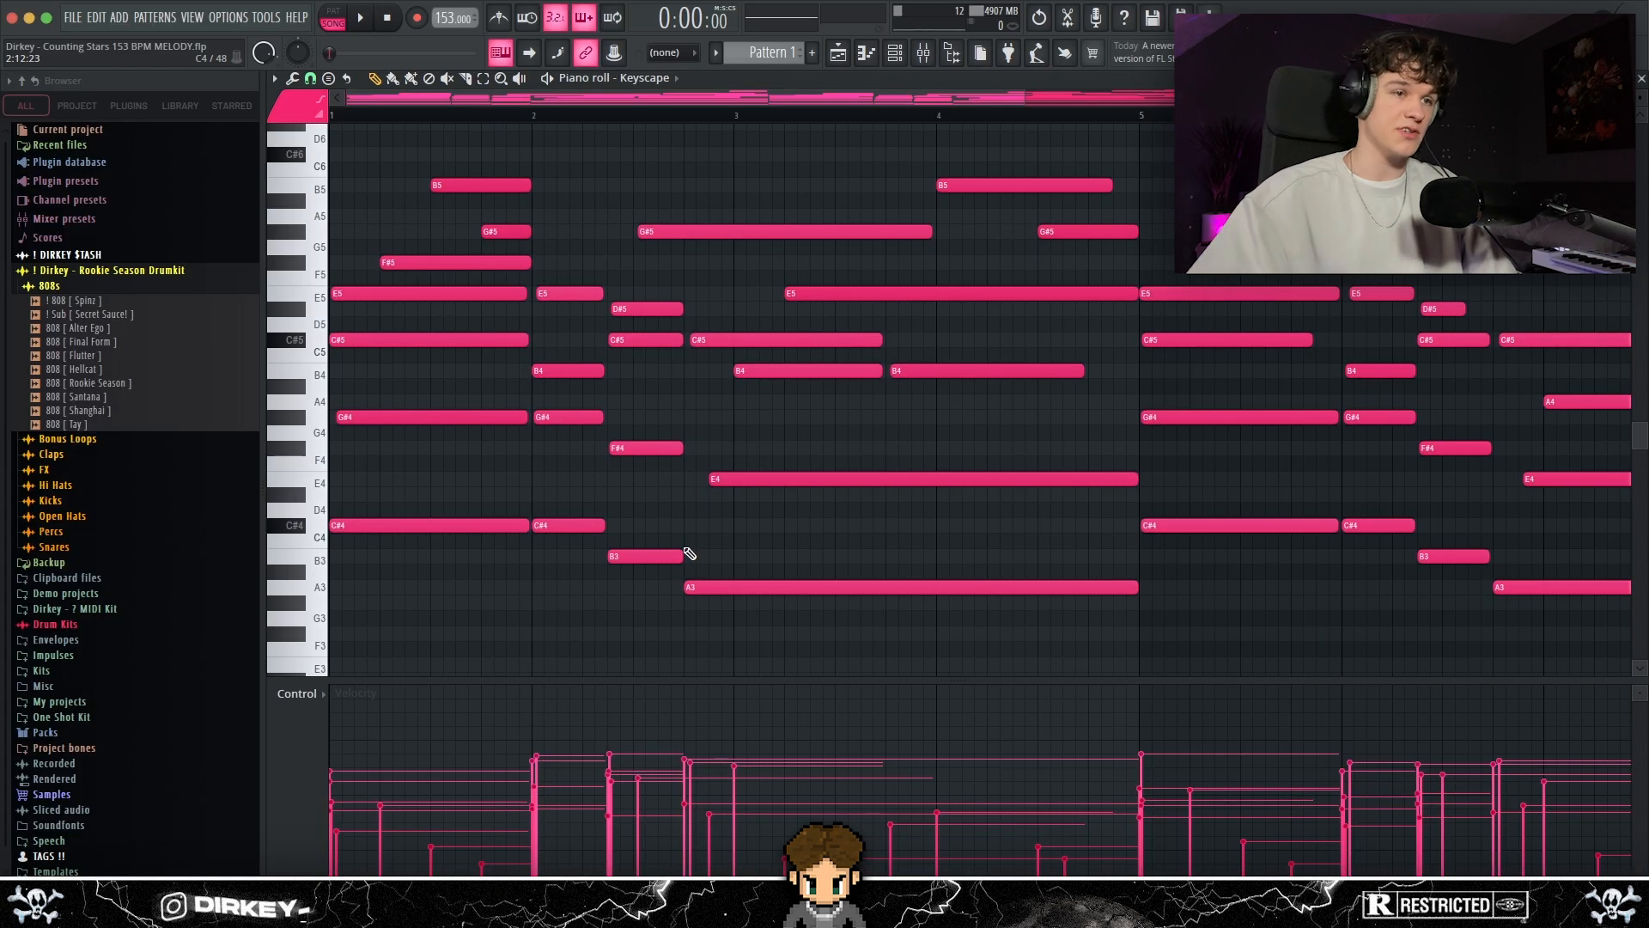
{"action": "left_click", "coordinate": [712, 338]}
{"action": "left_click_drag", "start_coordinate": [726, 321], "coordinate": [706, 546]}
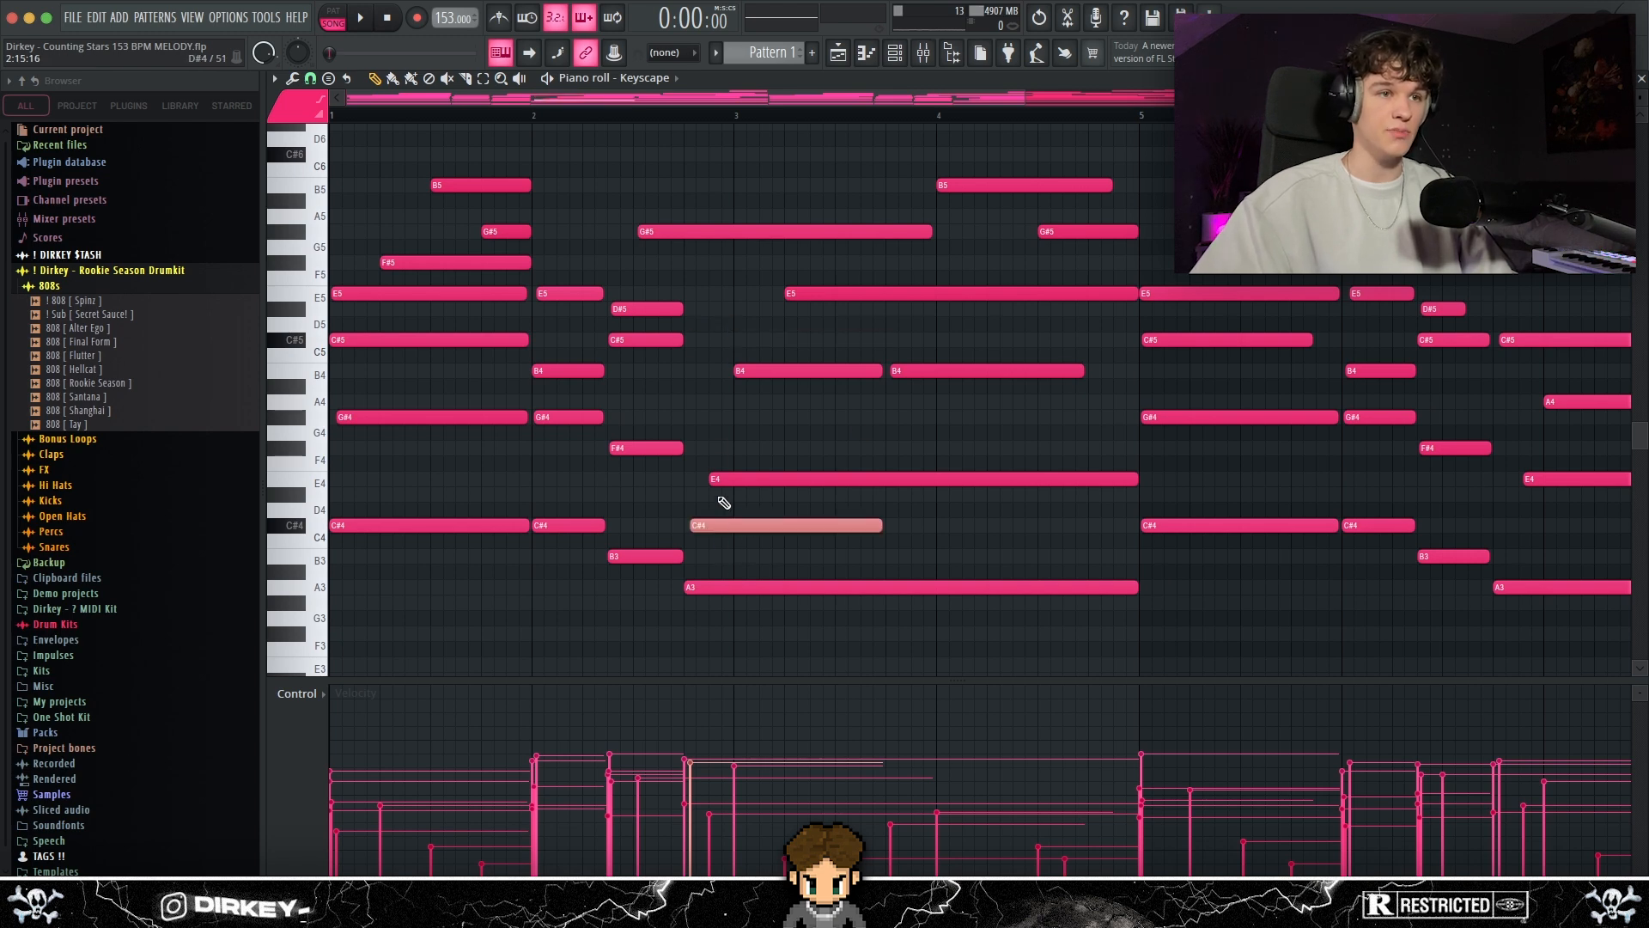
{"action": "key", "text": "super+Up"}
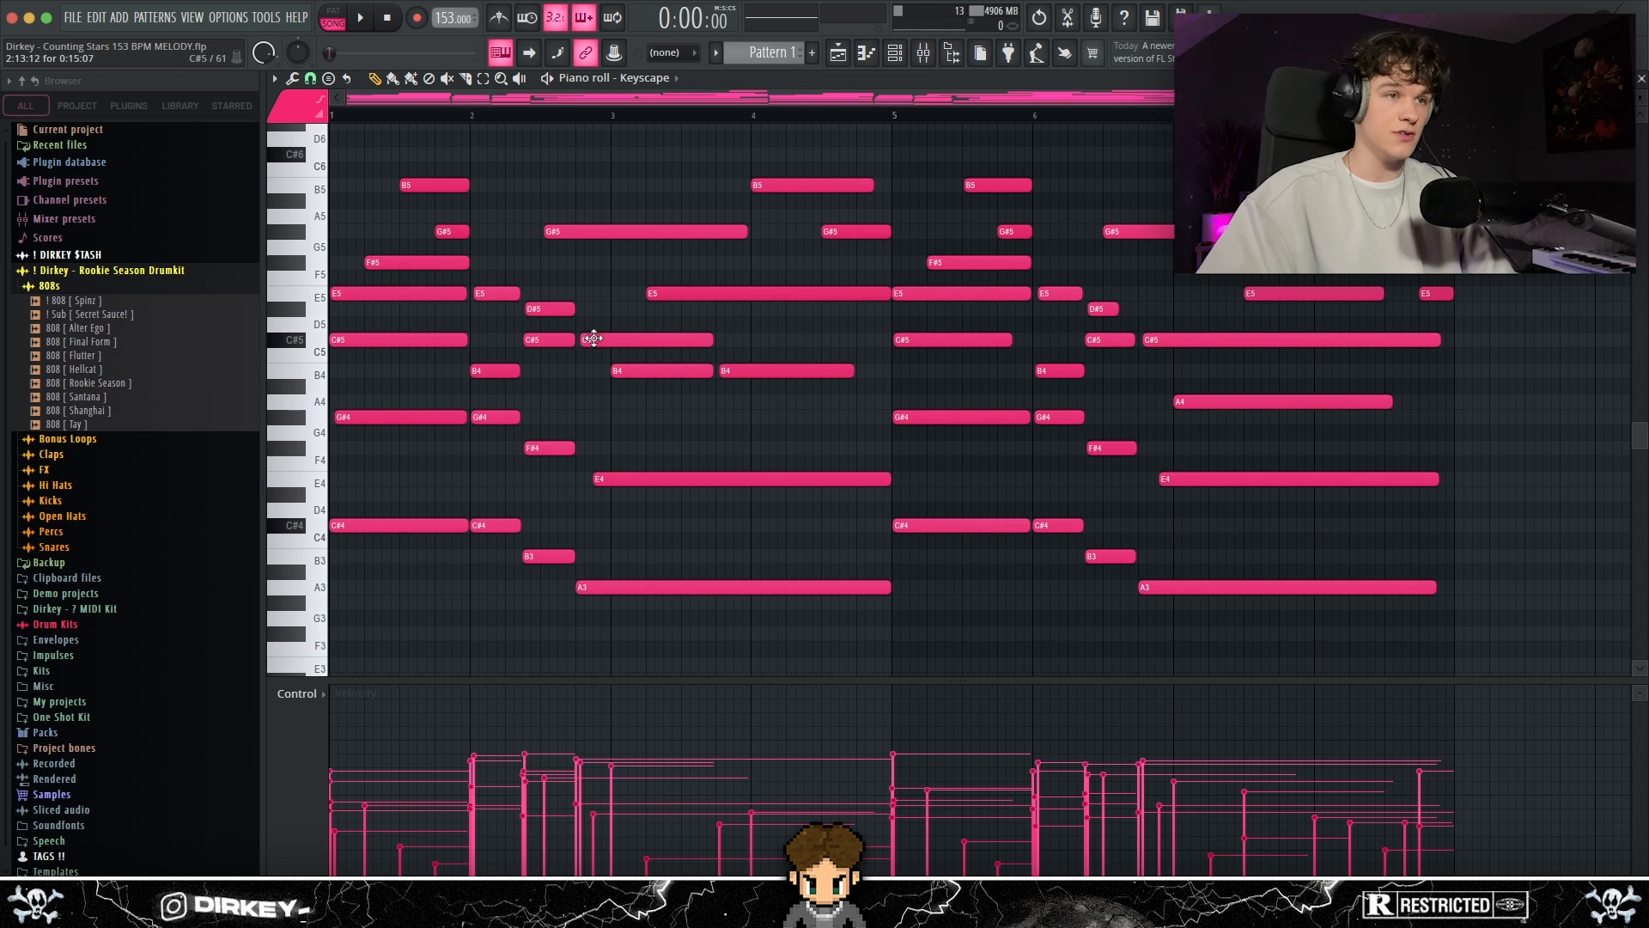
{"action": "left_click", "coordinate": [611, 336]}
{"action": "key", "text": "super+Down"}
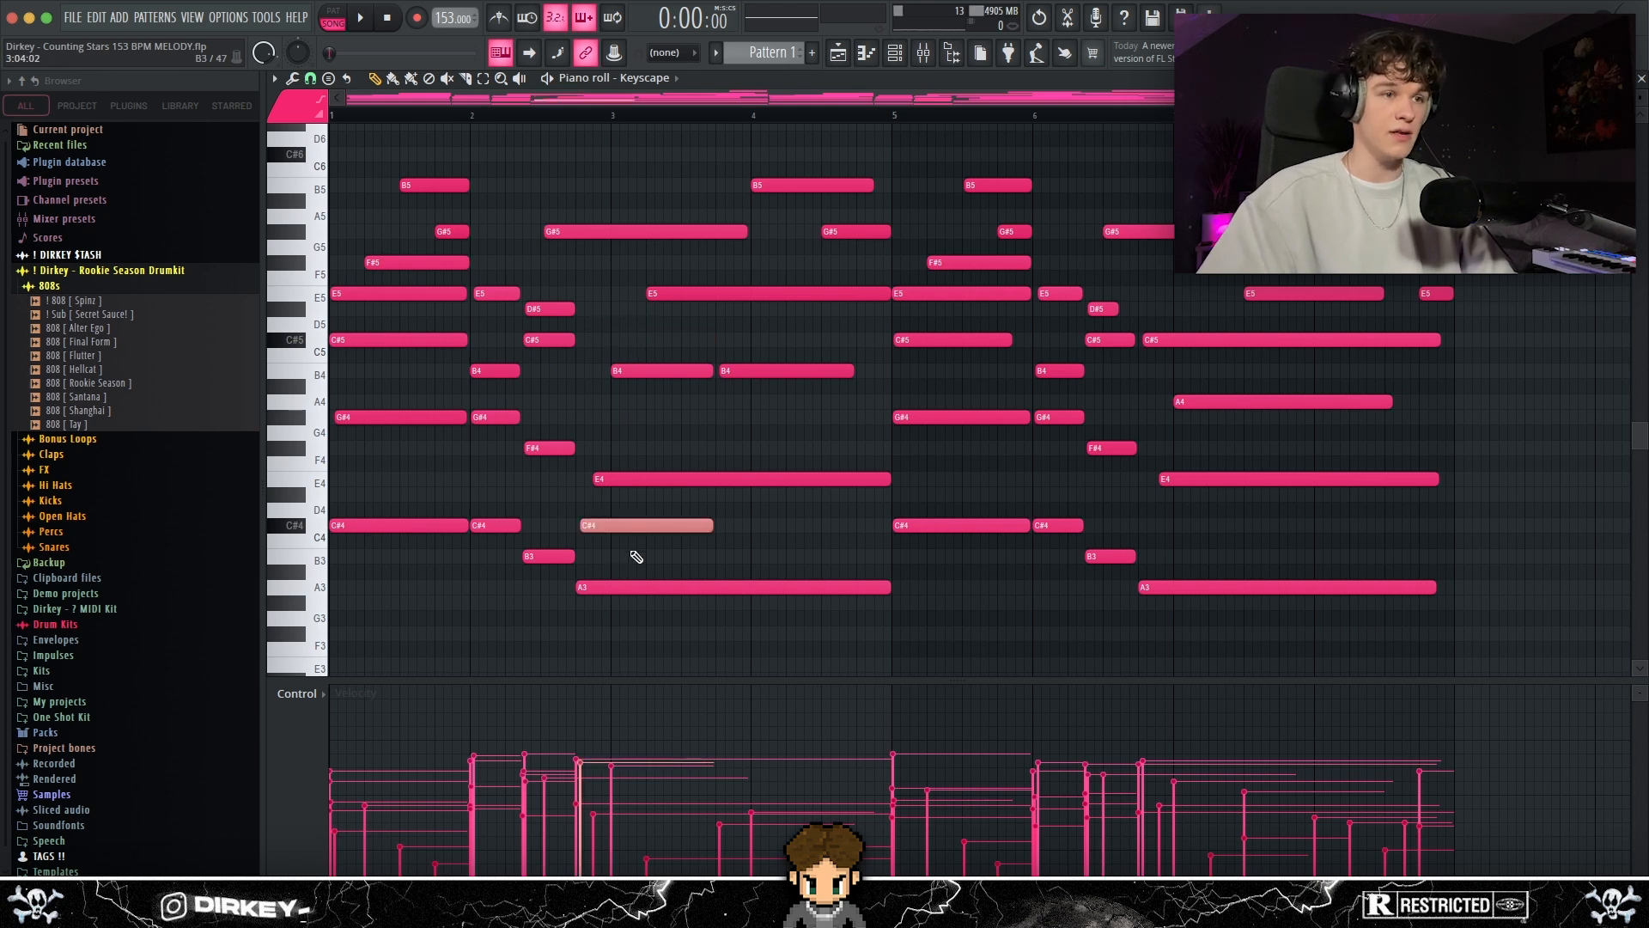
{"action": "key", "text": "super+Up"}
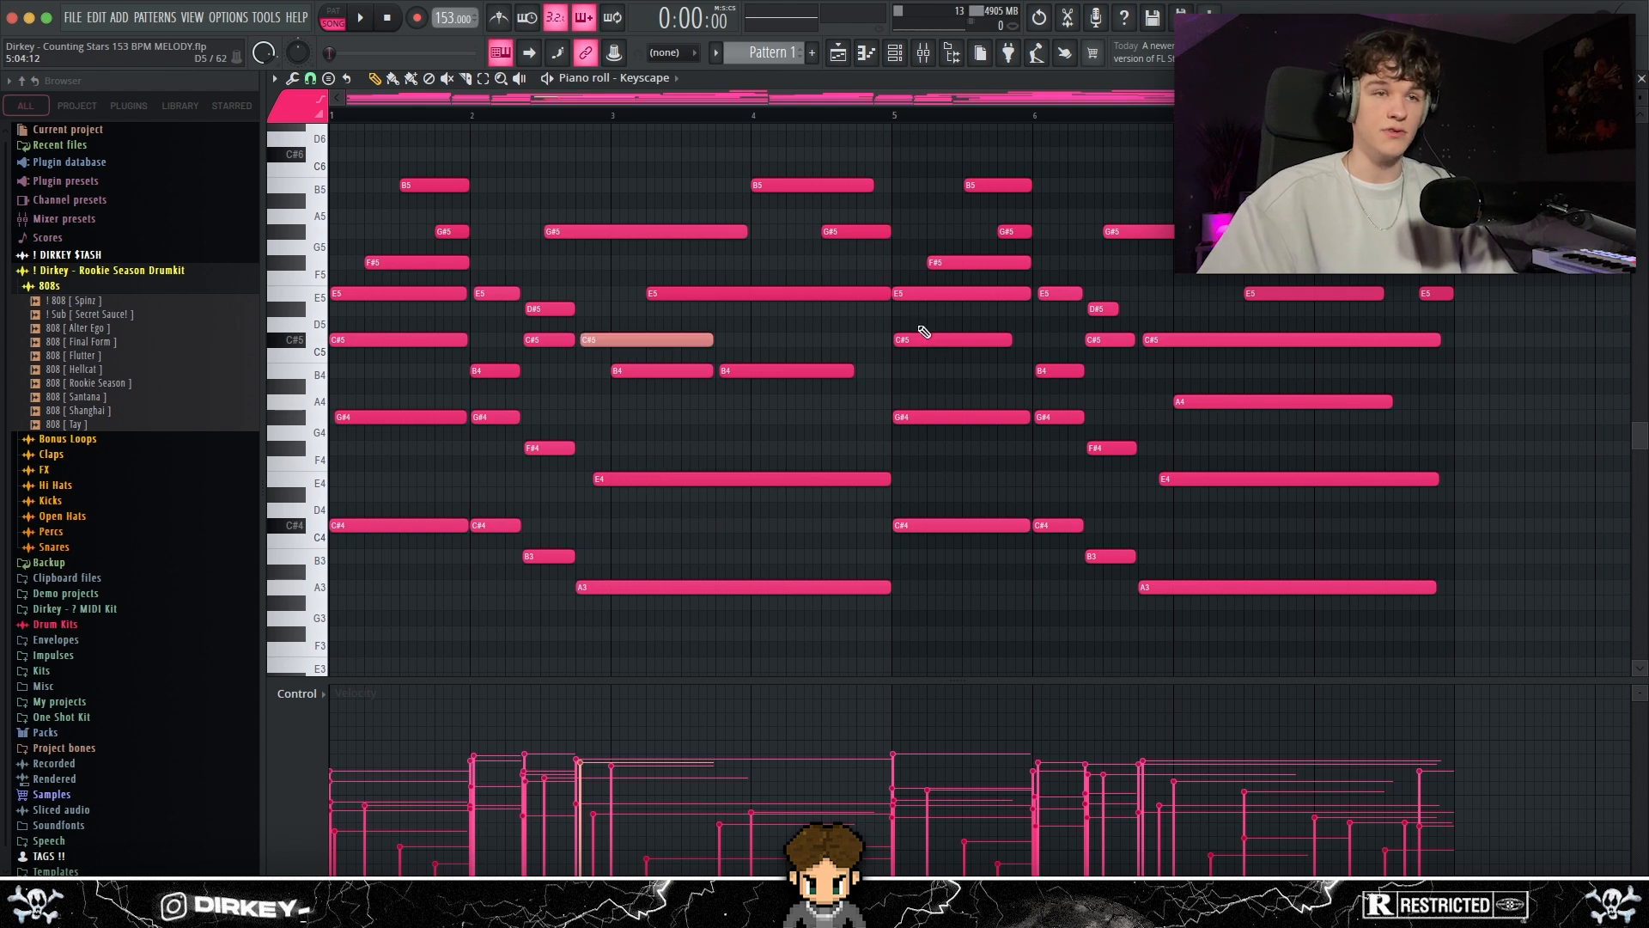
Step: Select the neighbouring E5 and F#5 notes in bar 1 to examine their spacing, and clear the selection
{"action": "scroll", "coordinate": [438, 287], "scroll_direction": "up", "scroll_amount": 2}
{"action": "left_click_drag", "start_coordinate": [448, 520], "coordinate": [600, 593]}
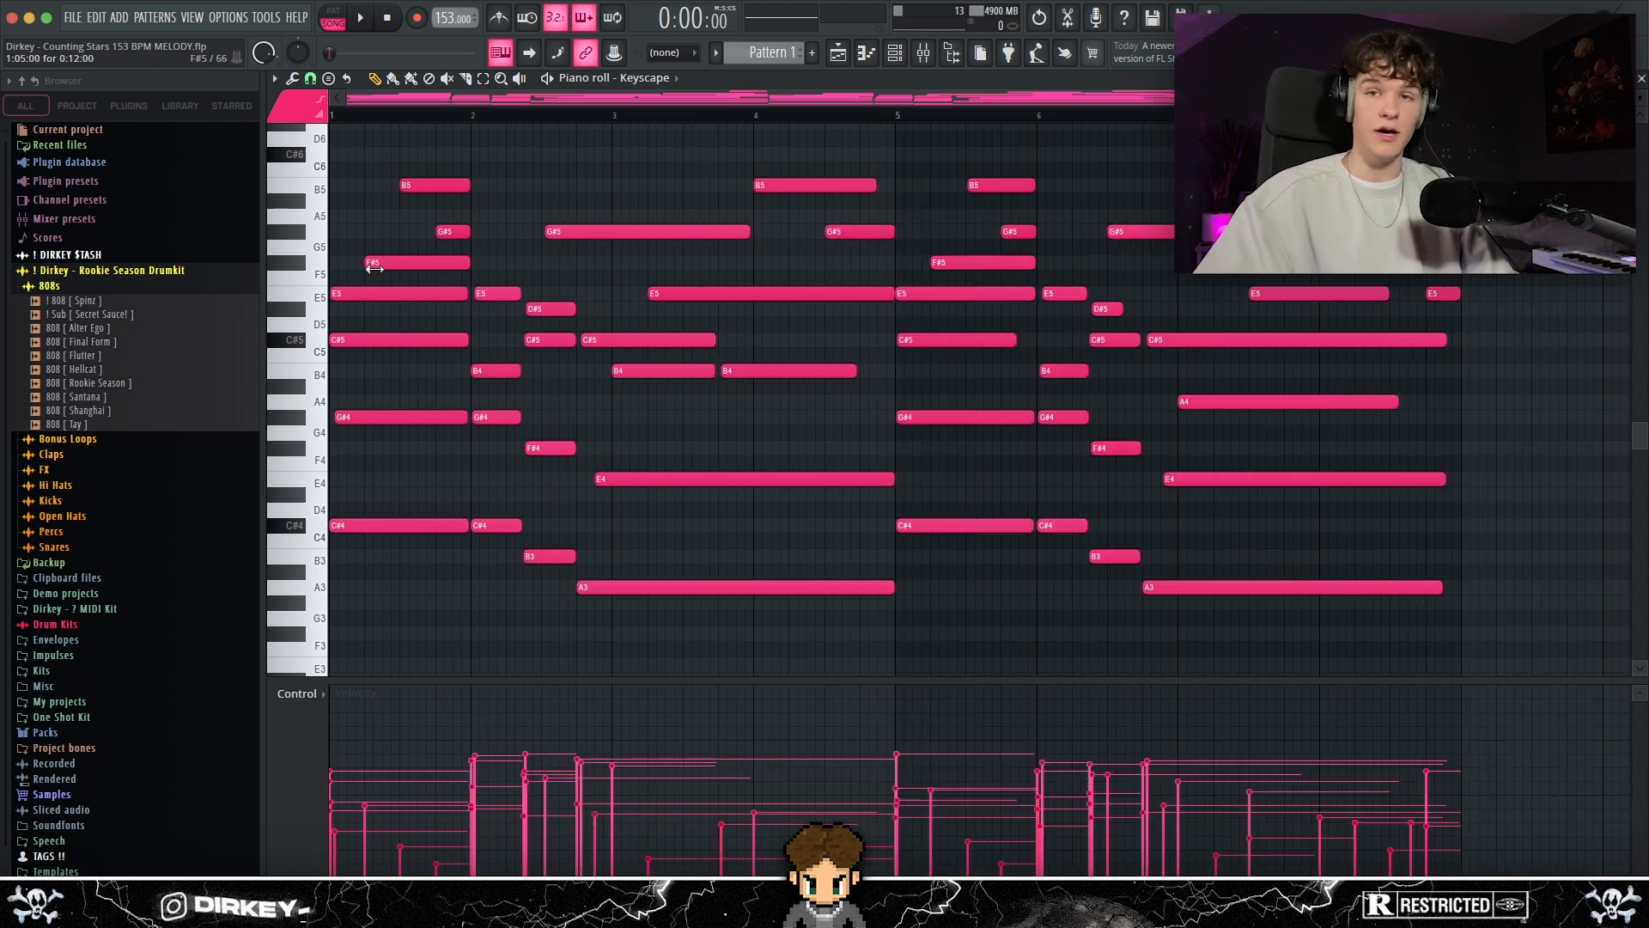
{"action": "mouse_move", "coordinate": [387, 266]}
{"action": "left_mouse_down"}
{"action": "mouse_move", "coordinate": [405, 278]}
{"action": "mouse_move", "coordinate": [379, 297]}
{"action": "left_mouse_up"}
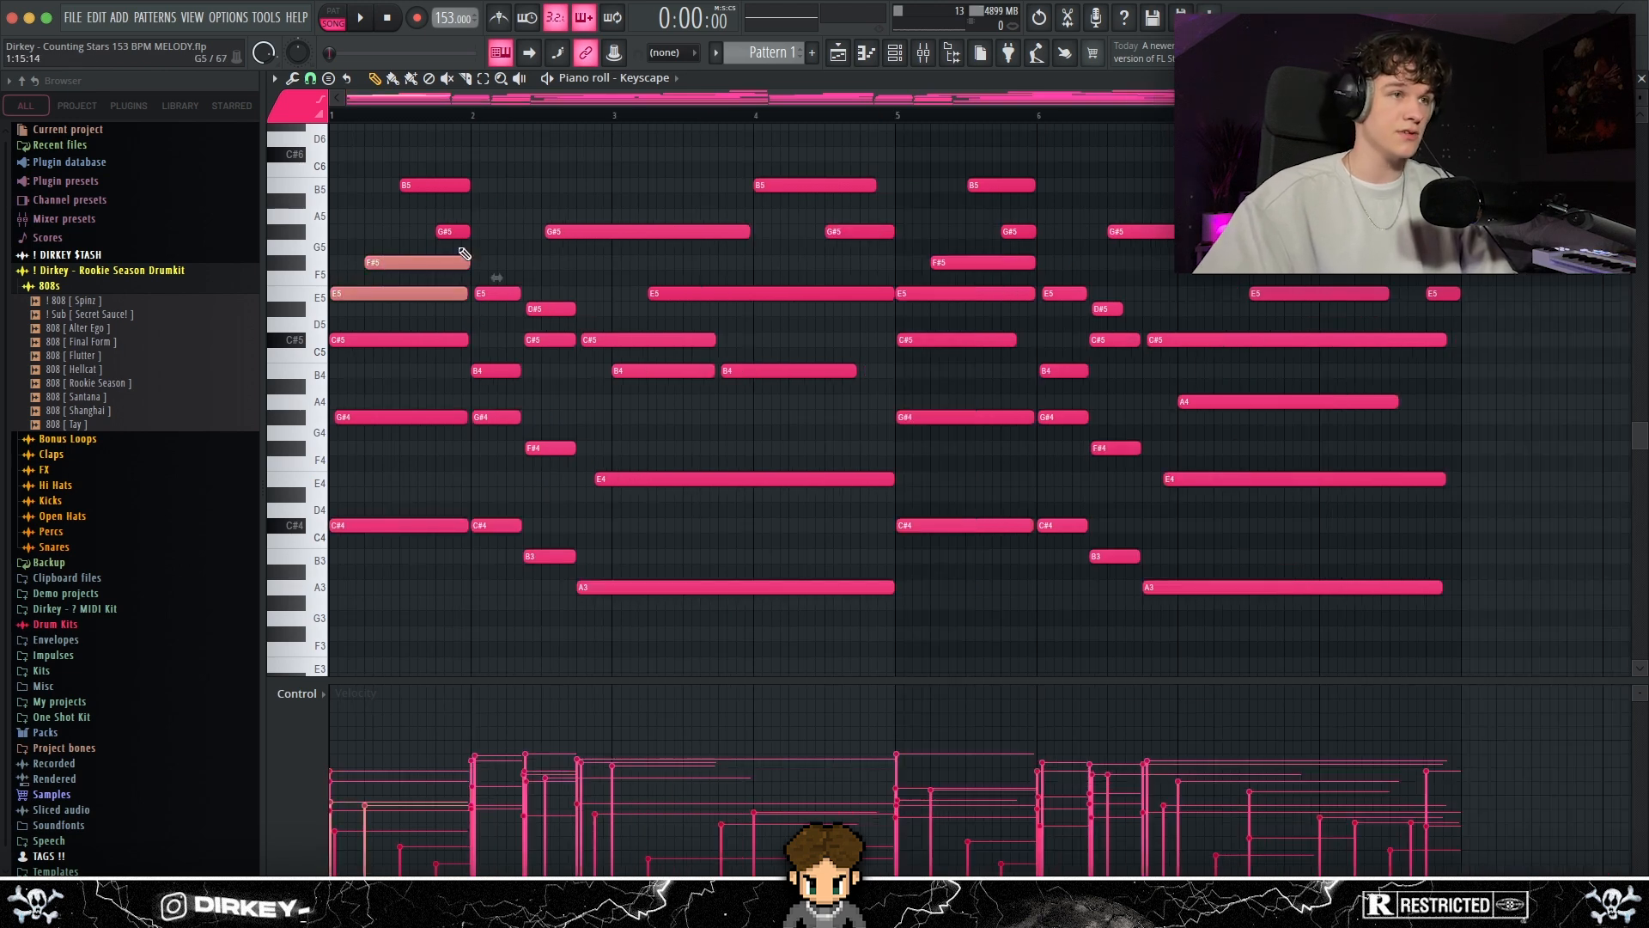
{"action": "left_click", "coordinate": [435, 277], "text": "ctrl"}
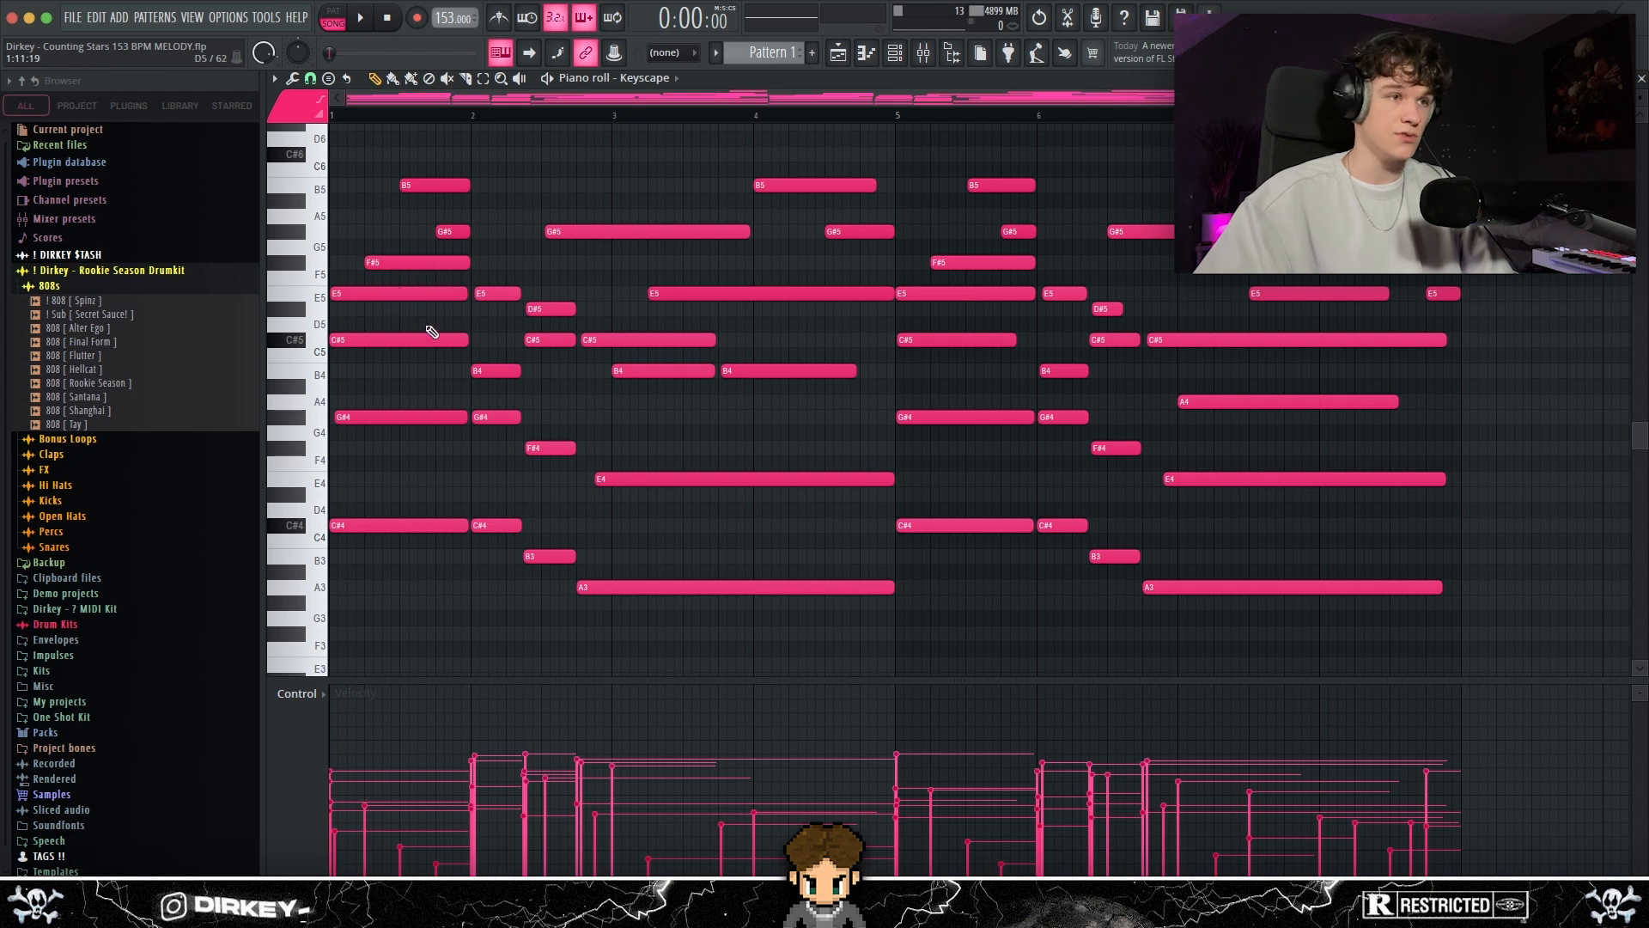
Step: Select the C#4, B3 and A3 notes in both halves, and try shifting them an octave down and back up
{"action": "scroll", "coordinate": [416, 320], "scroll_direction": "down", "scroll_amount": 3}
{"action": "left_click_drag", "start_coordinate": [416, 381], "coordinate": [776, 452]}
{"action": "left_click_drag", "start_coordinate": [958, 379], "coordinate": [1219, 485]}
{"action": "key", "text": "ctrl+Down"}
{"action": "key", "text": "ctrl+Up"}
{"action": "scroll", "coordinate": [858, 504], "scroll_direction": "down", "scroll_amount": 3}
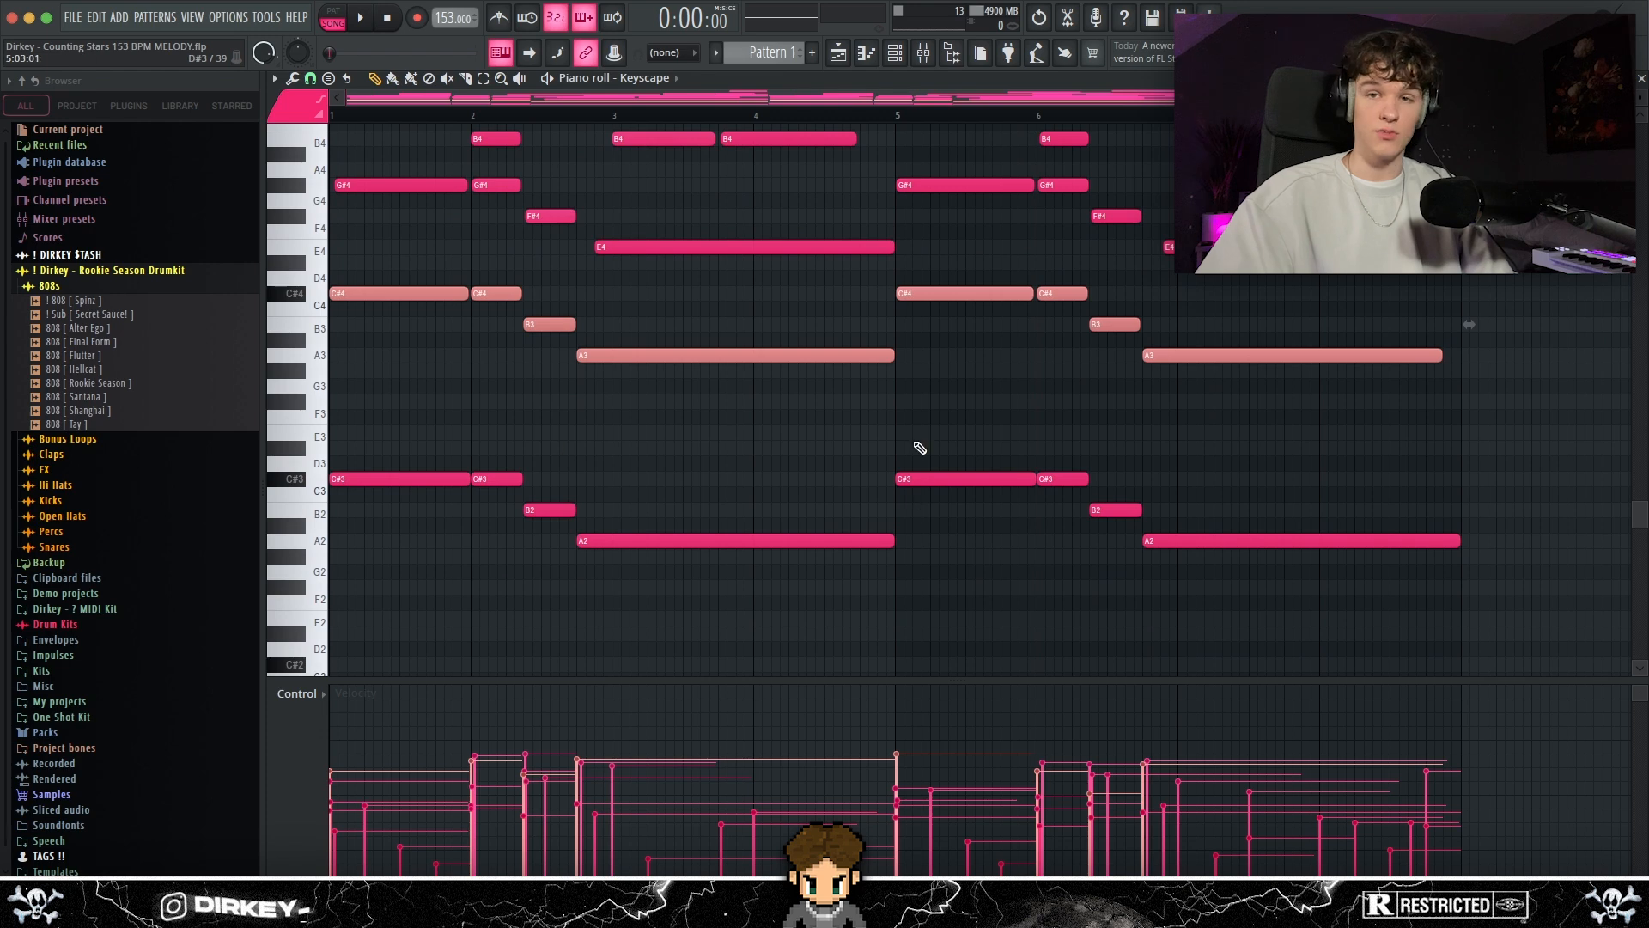
{"action": "scroll", "coordinate": [653, 456], "scroll_direction": "up", "scroll_amount": 4}
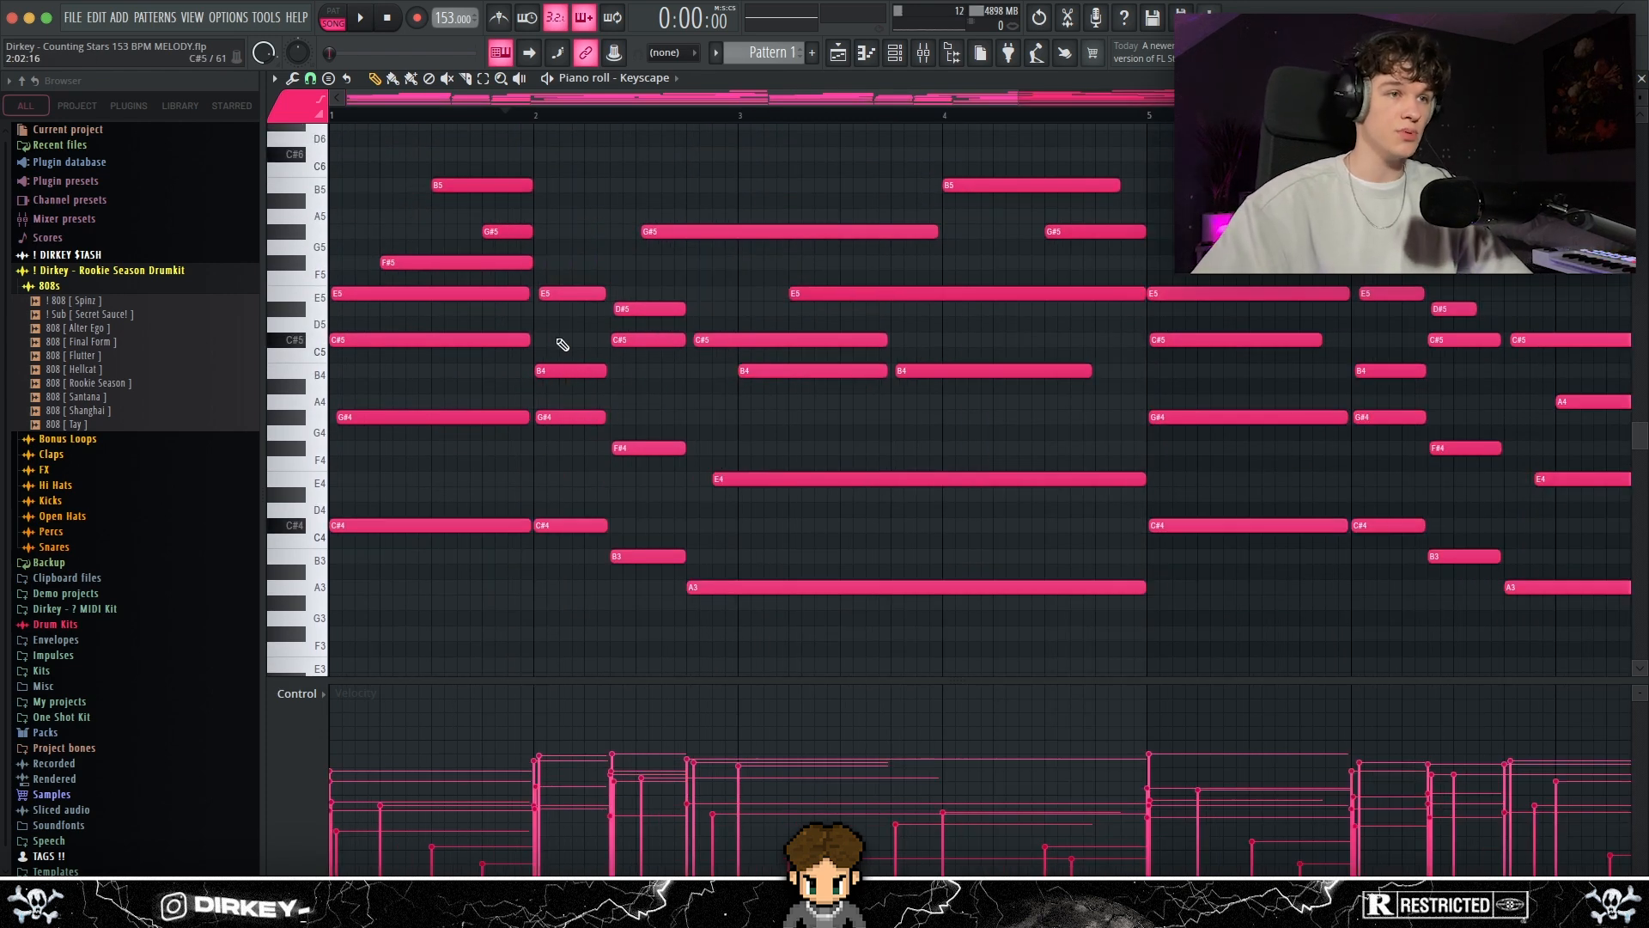
Step: Select the two B4 notes in bar 3, and single out the G#5 note in bar 4
{"action": "scroll", "coordinate": [558, 371], "scroll_direction": "right", "scroll_amount": 5}
{"action": "left_click", "coordinate": [673, 371], "text": "ctrl+shift"}
{"action": "left_click", "coordinate": [721, 375], "text": "ctrl+shift"}
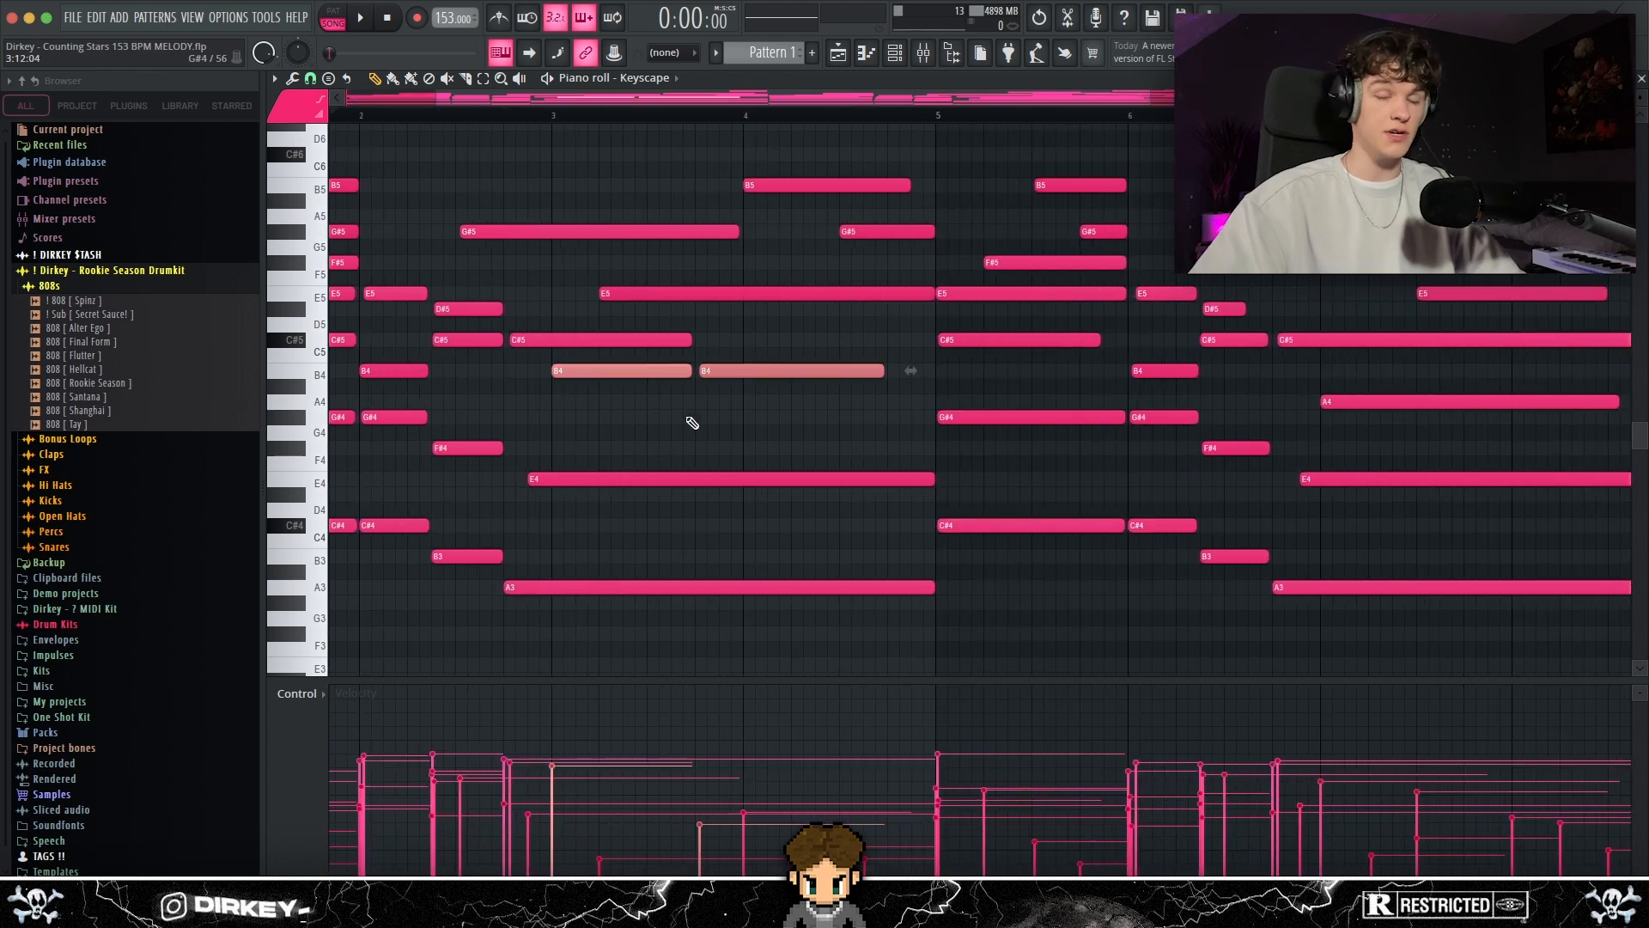
{"action": "left_click", "coordinate": [861, 231]}
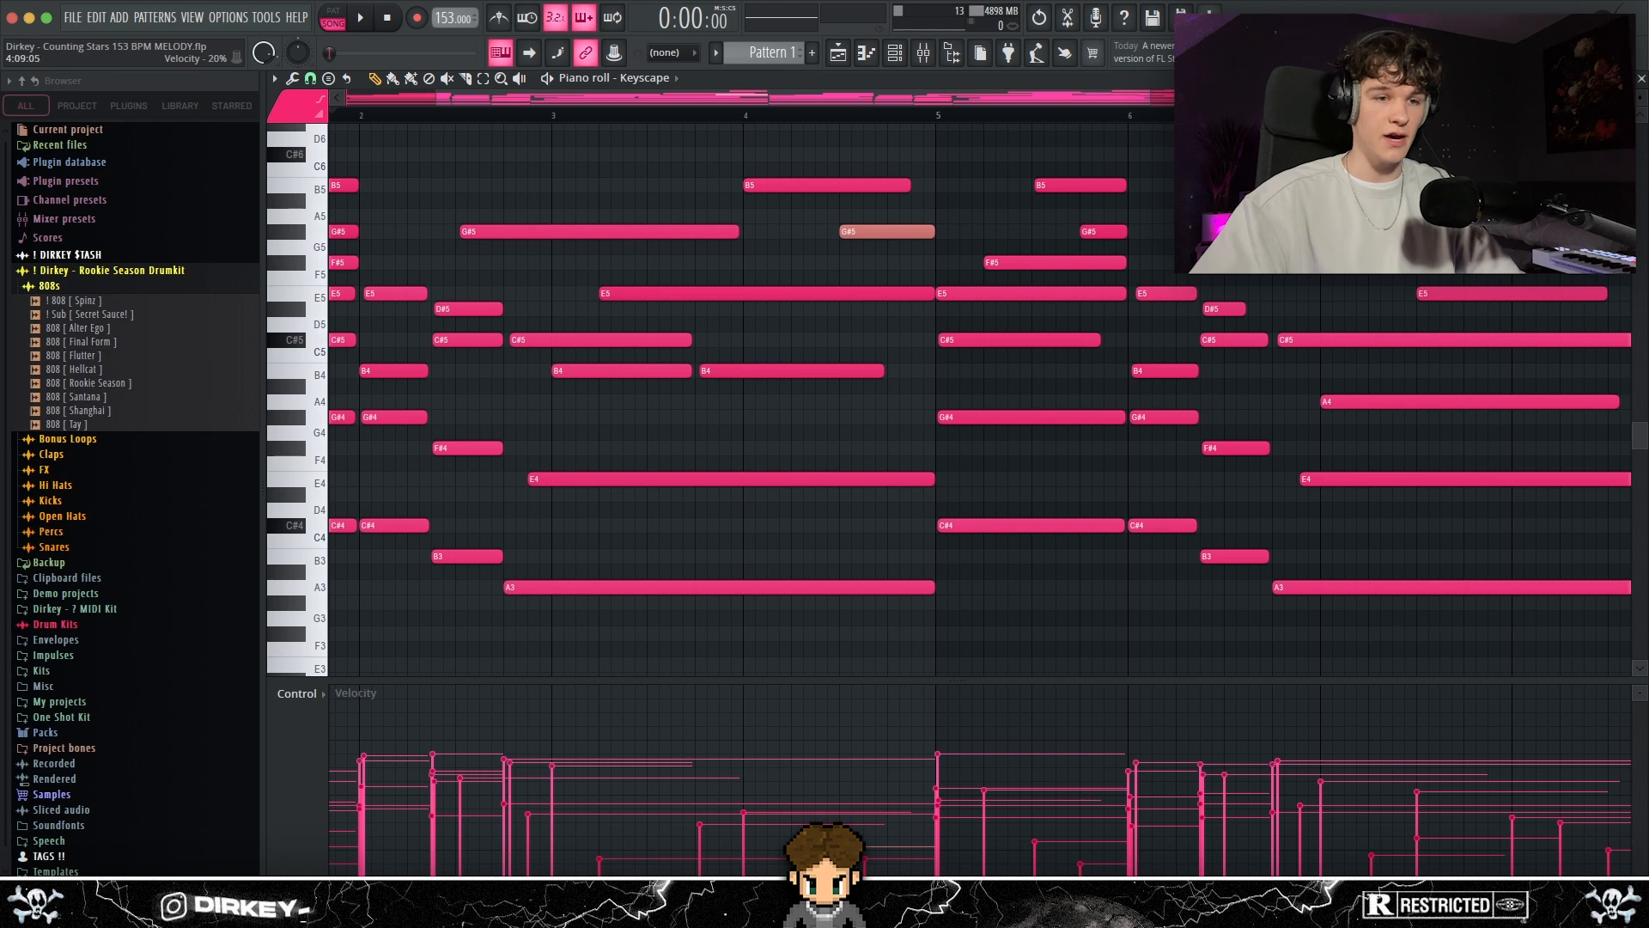
Step: Select the notes of the first four bars and those of the last four bars to compare the halves, clearing each selection
{"action": "scroll", "coordinate": [657, 123], "scroll_direction": "down", "scroll_amount": 3}
{"action": "left_click_drag", "start_coordinate": [826, 209], "coordinate": [289, 661]}
{"action": "left_click", "coordinate": [840, 331], "text": "ctrl"}
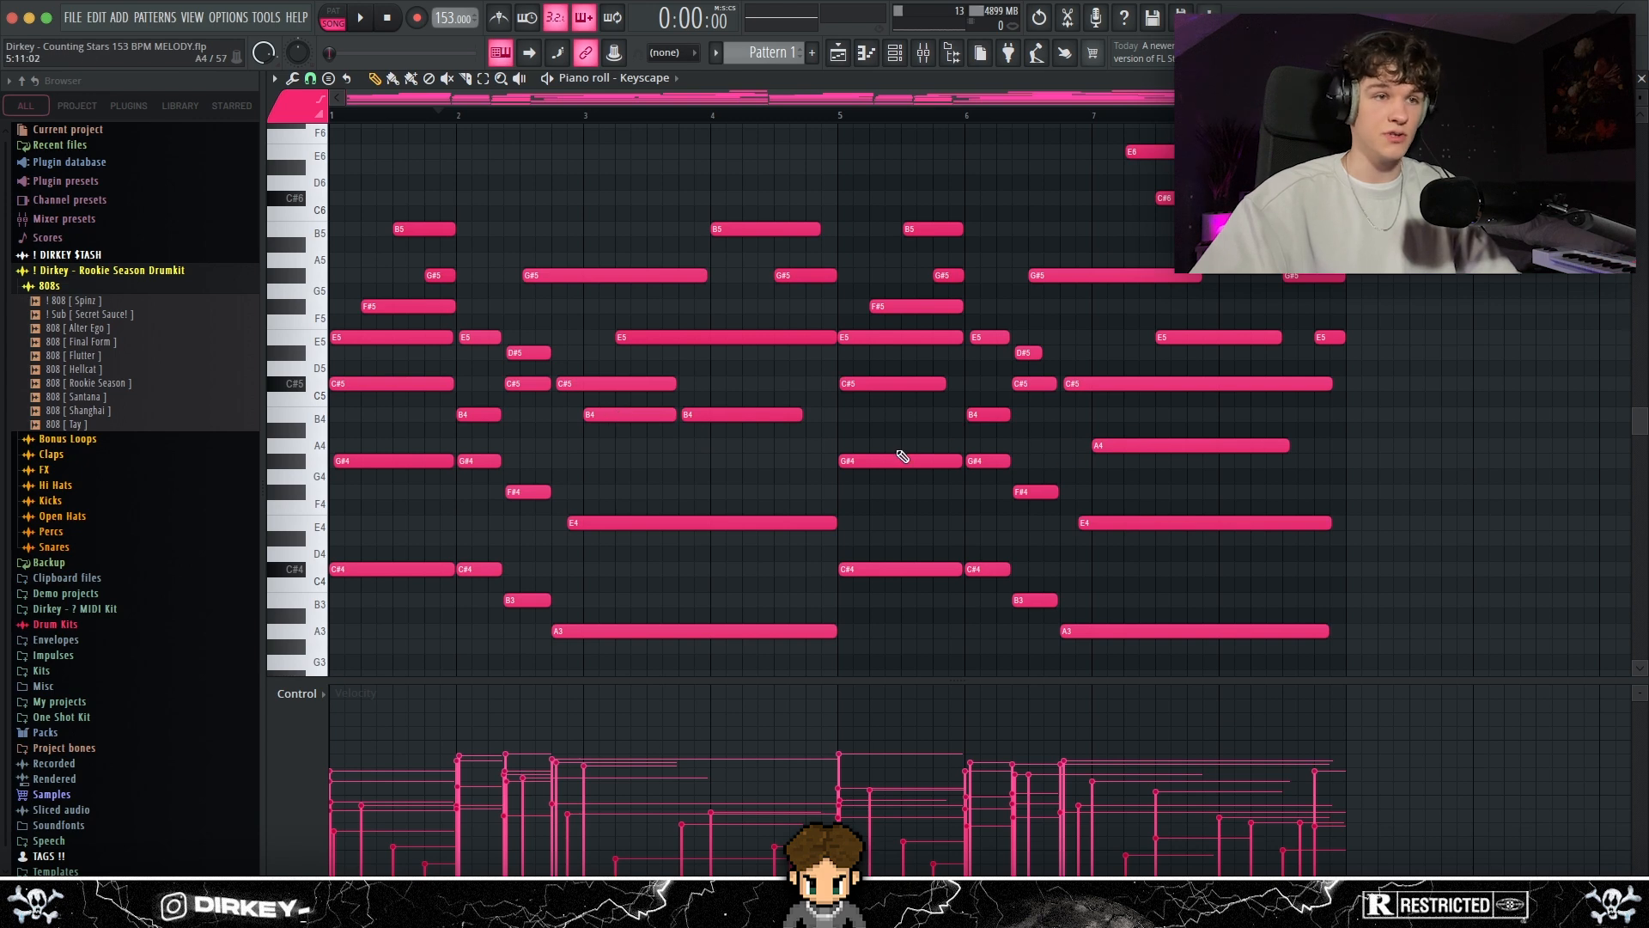
{"action": "left_click_drag", "start_coordinate": [859, 152], "coordinate": [1420, 575]}
{"action": "left_click", "coordinate": [550, 321], "text": "ctrl"}
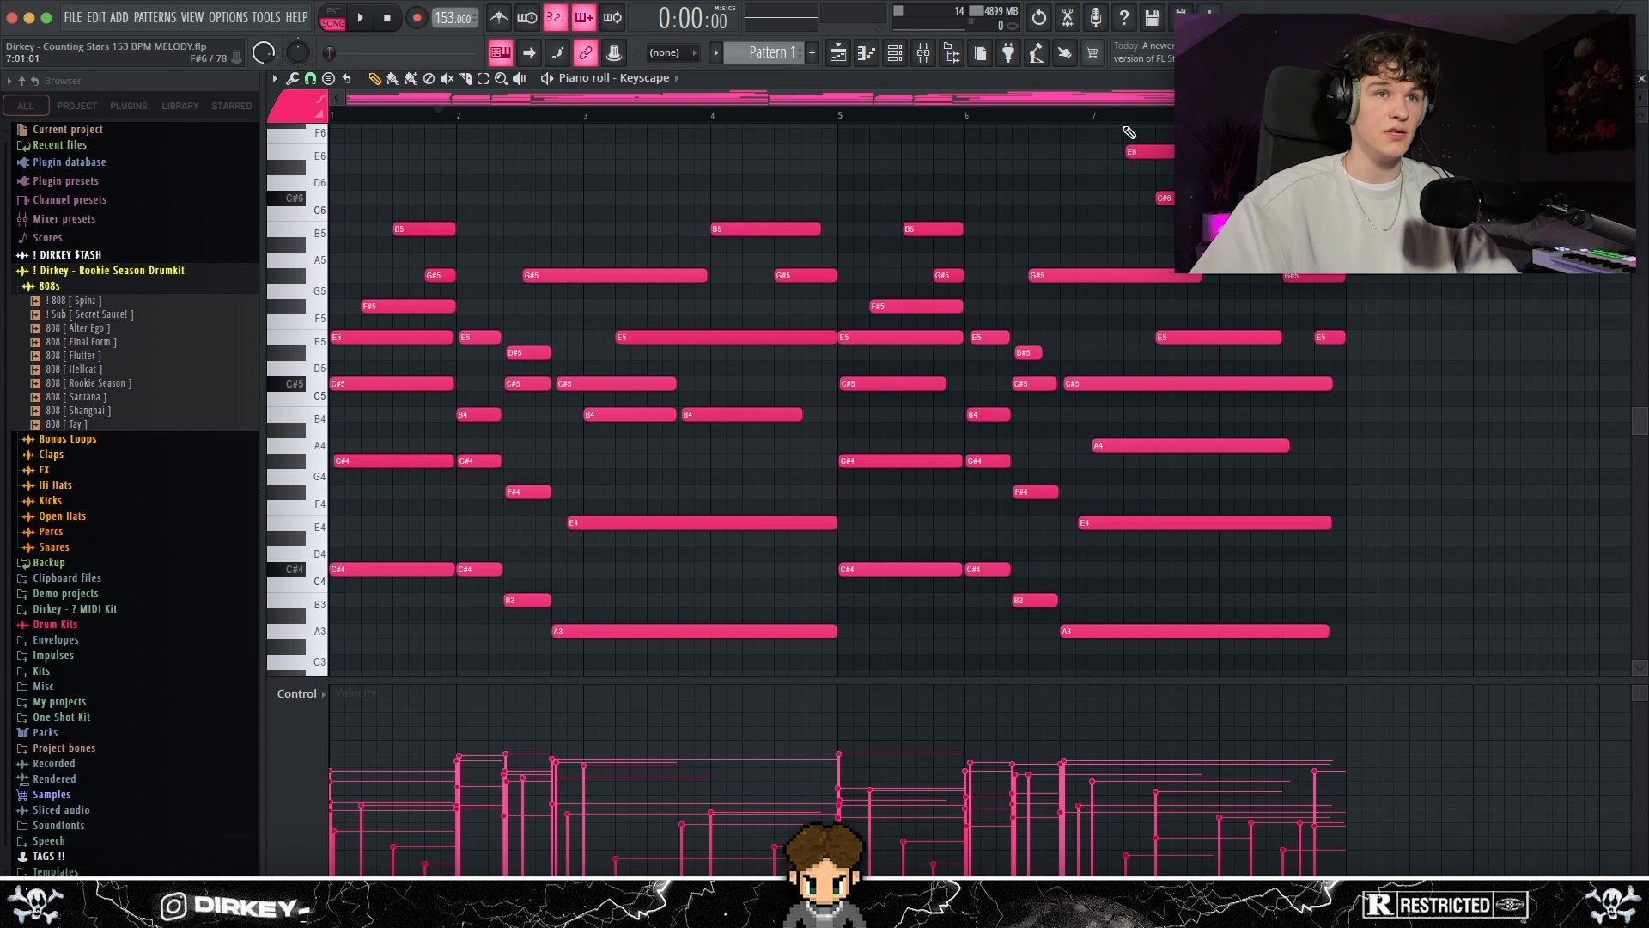
Step: Select the two B4 notes in bar 3 and the A4 note in bar 7, and try shifting them up and back down
{"action": "left_click_drag", "start_coordinate": [585, 393], "coordinate": [755, 434]}
{"action": "left_click_drag", "start_coordinate": [1123, 430], "coordinate": [1178, 468]}
{"action": "key", "text": "shift+Up"}
{"action": "key", "text": "shift+Up"}
{"action": "key", "text": "shift+Down"}
{"action": "key", "text": "shift+Down"}
{"action": "left_click", "coordinate": [1182, 468], "text": "ctrl"}
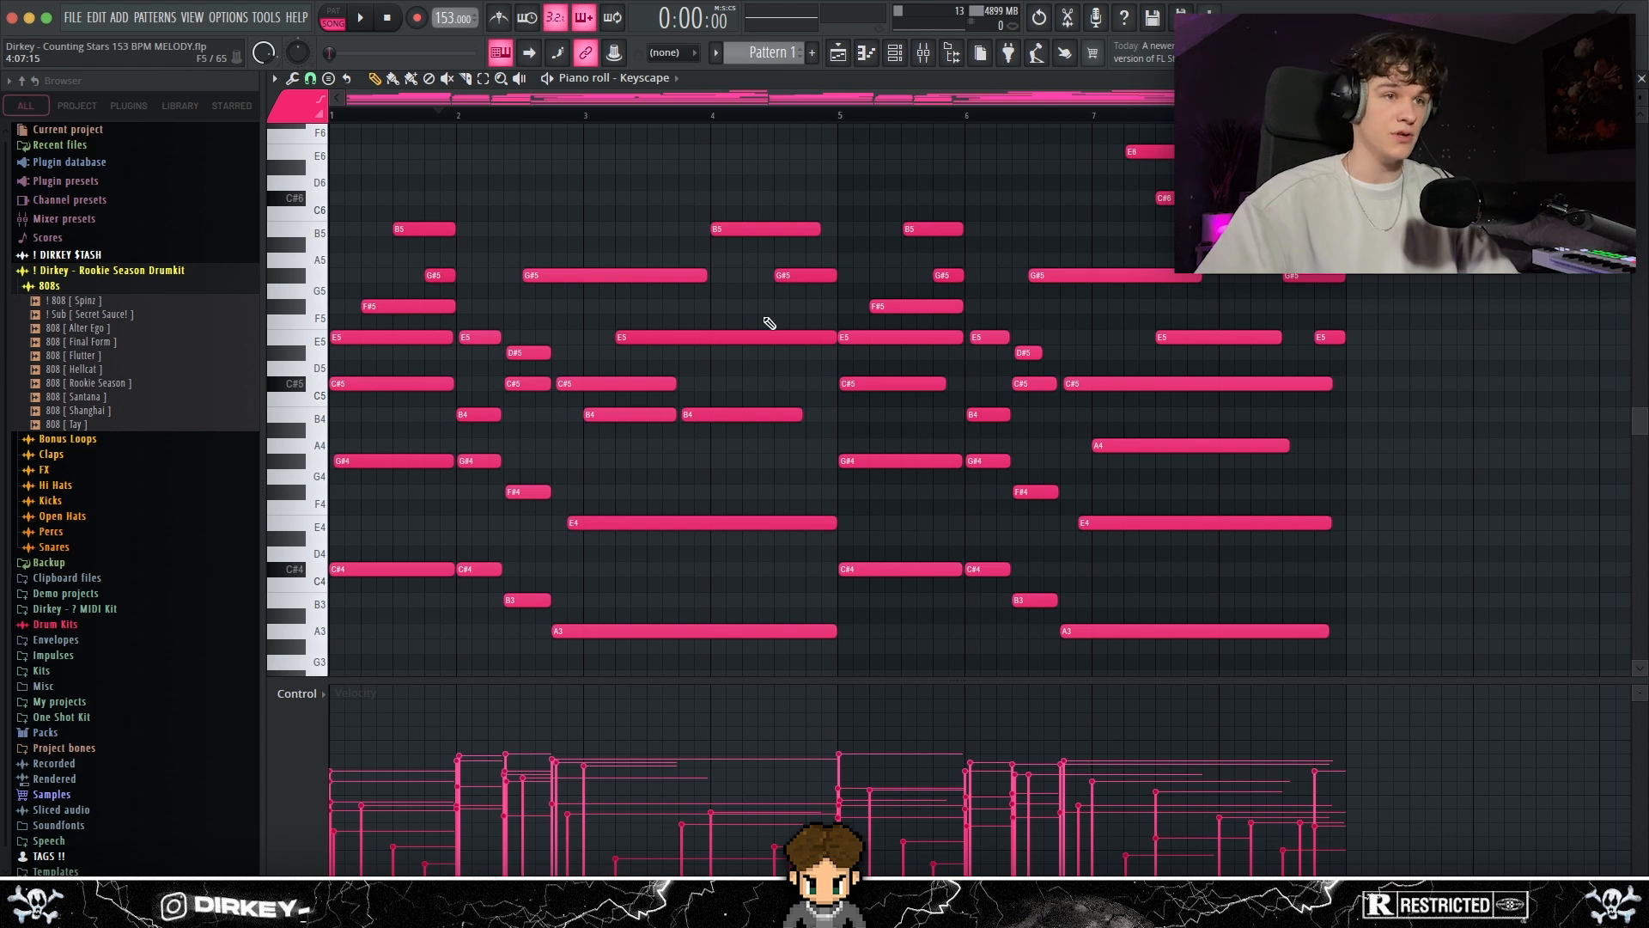
Step: Select the high melody notes in bars 7 and 8 to examine the variation in the second half
{"action": "scroll", "coordinate": [1296, 294], "scroll_direction": "up", "scroll_amount": 3}
{"action": "left_click_drag", "start_coordinate": [1153, 209], "coordinate": [1344, 395]}
{"action": "left_click_drag", "start_coordinate": [1281, 162], "coordinate": [1369, 221]}
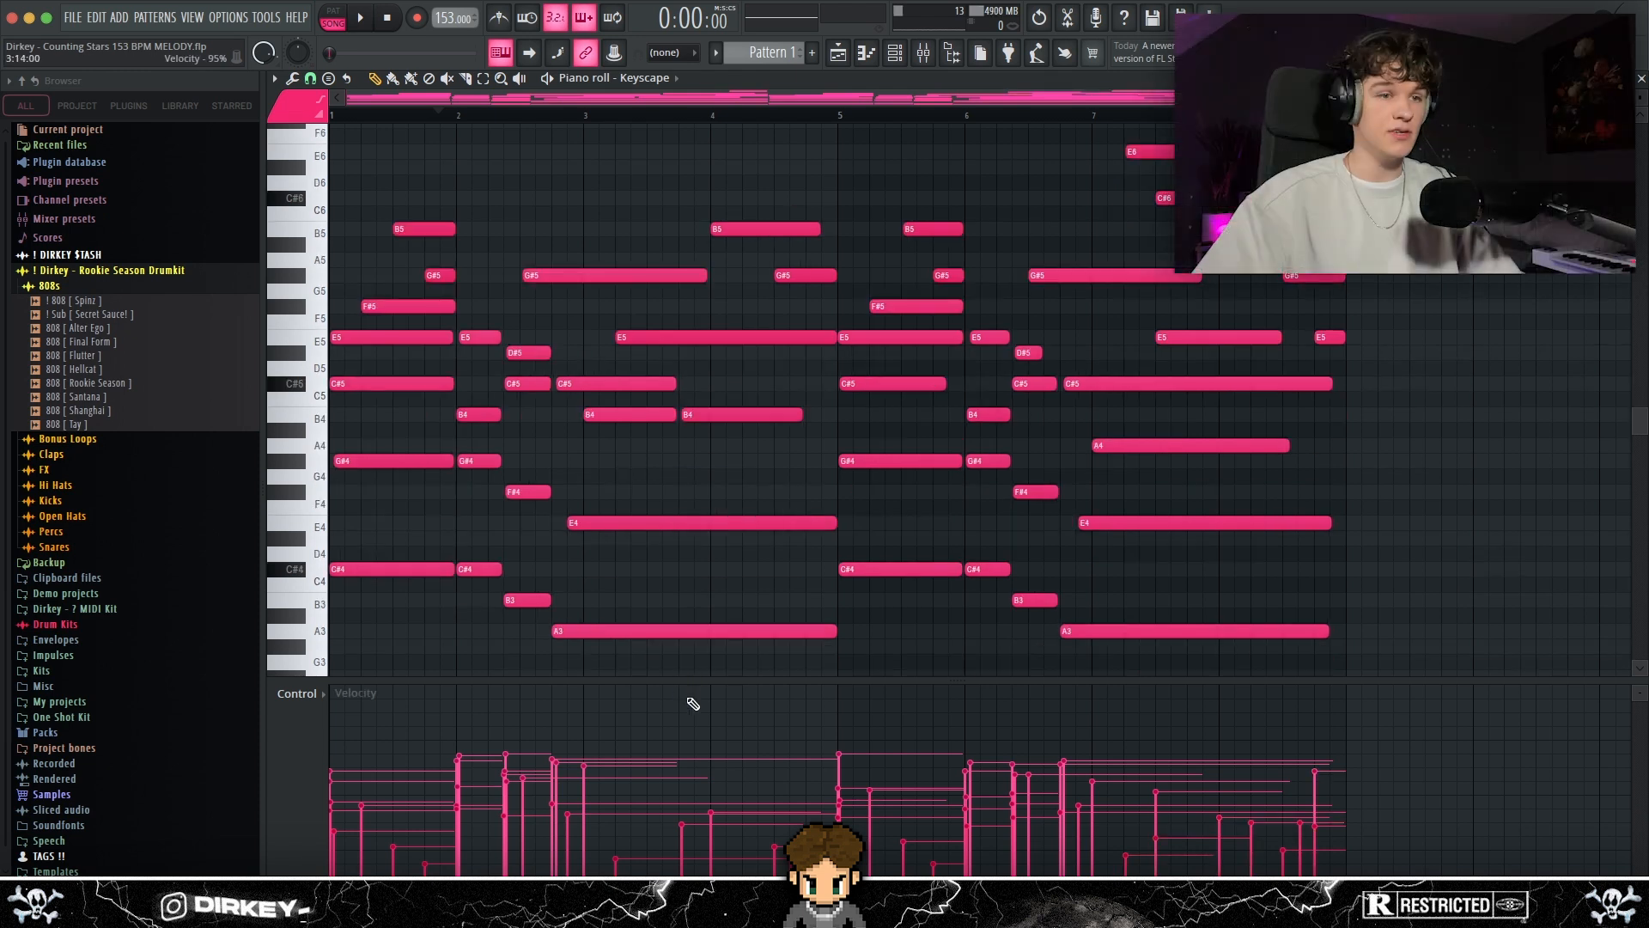
Step: Enlarge the velocity lane, level nearly all note velocities to one even height, and play back the result
{"action": "left_click_drag", "start_coordinate": [676, 678], "coordinate": [600, 496]}
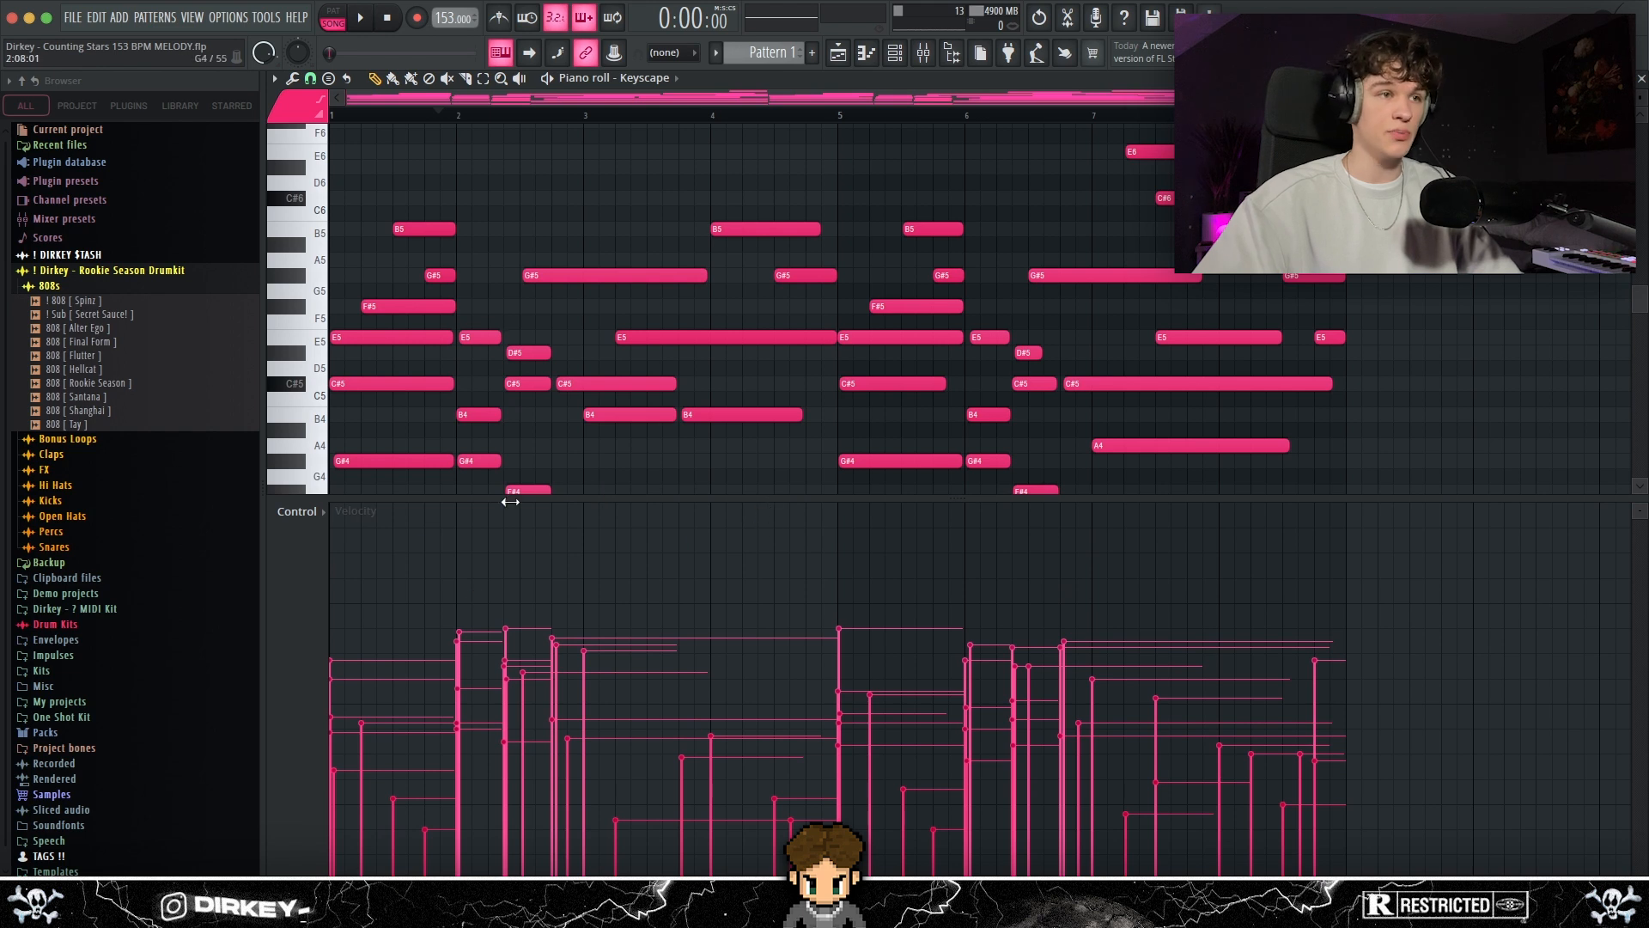
{"action": "left_click_drag", "start_coordinate": [409, 590], "coordinate": [997, 601]}
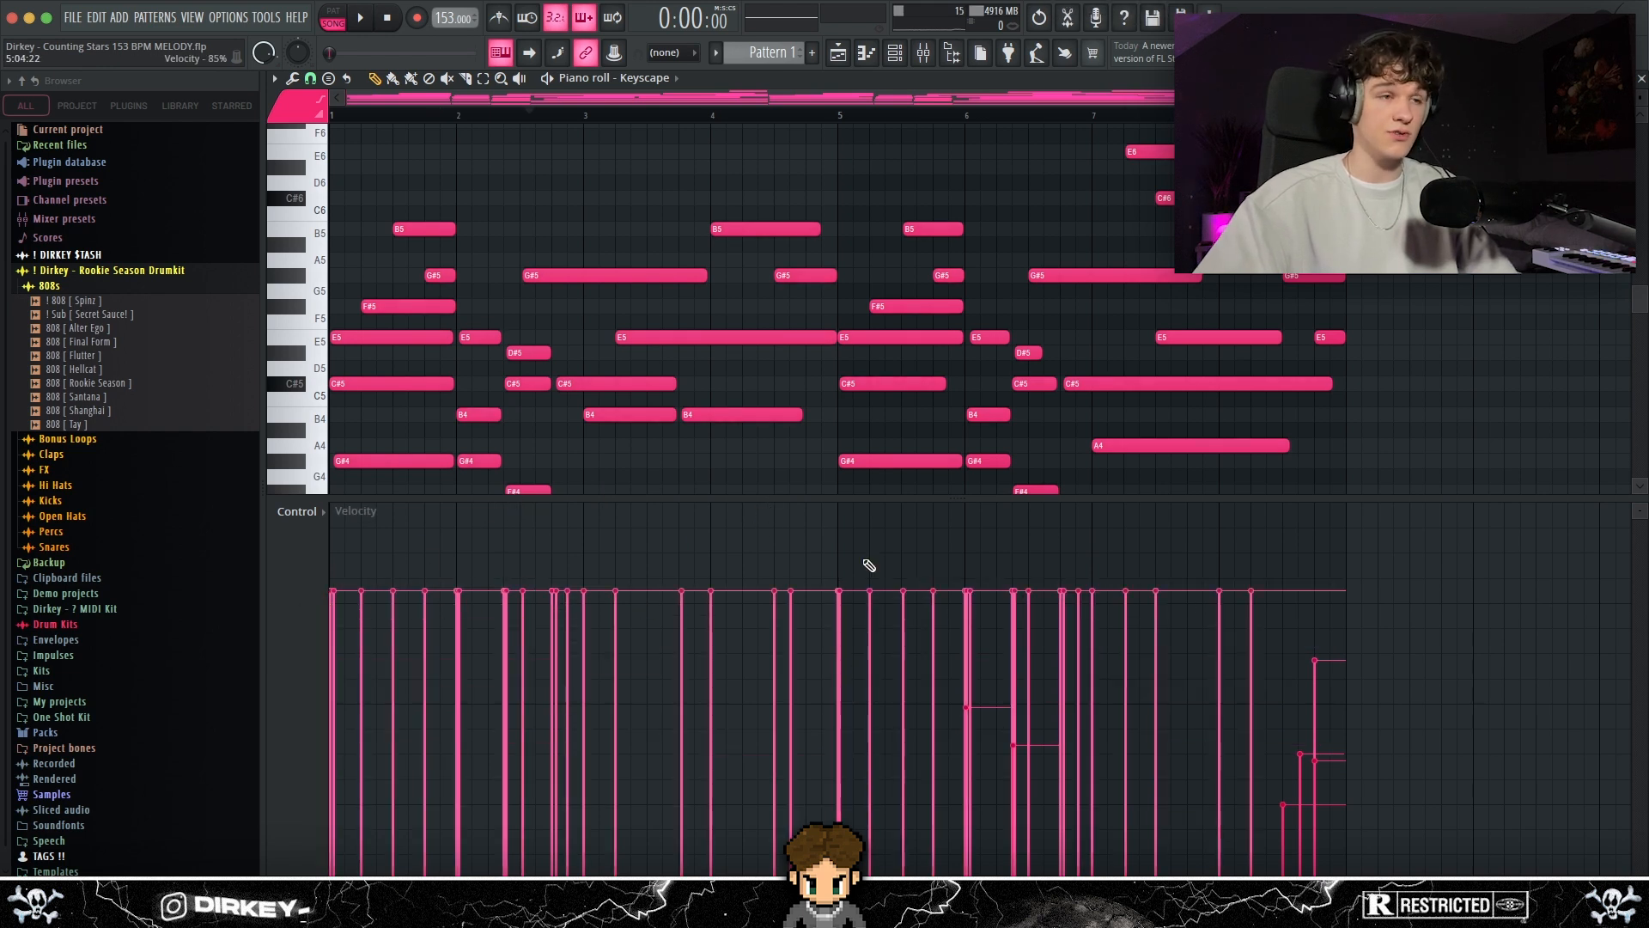
{"action": "key", "text": "space"}
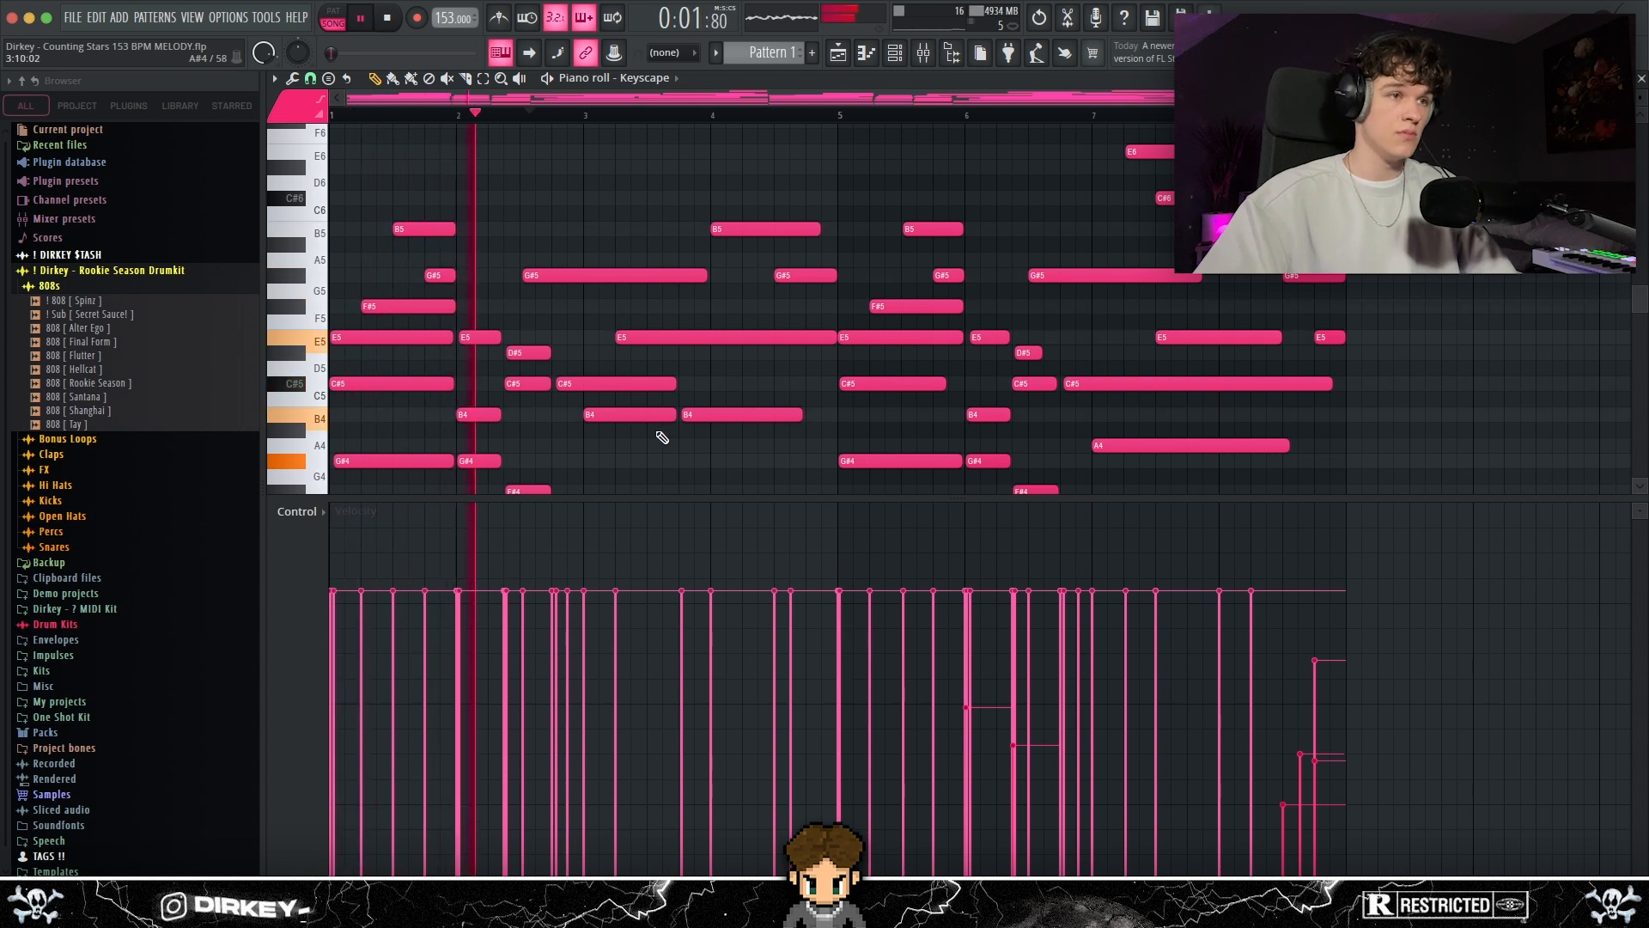
{"action": "key", "text": "space"}
Step: Undo the velocity edit, play back the melody with its original velocities, and shrink the velocity lane
{"action": "key", "text": "ctrl+z"}
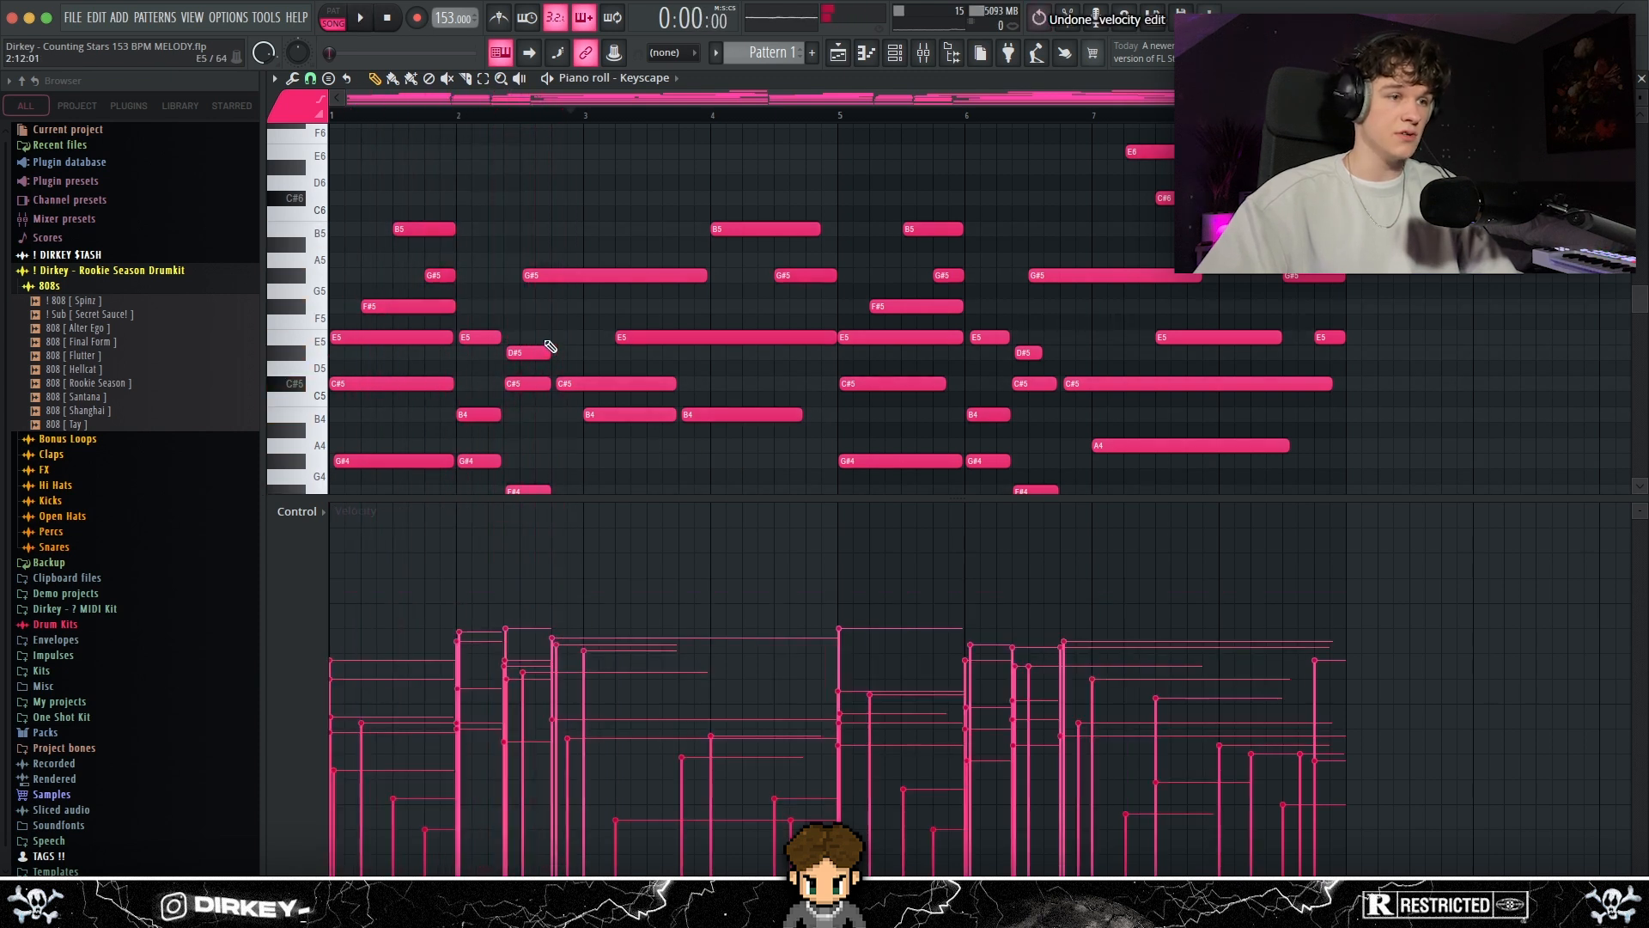
{"action": "key", "text": "space"}
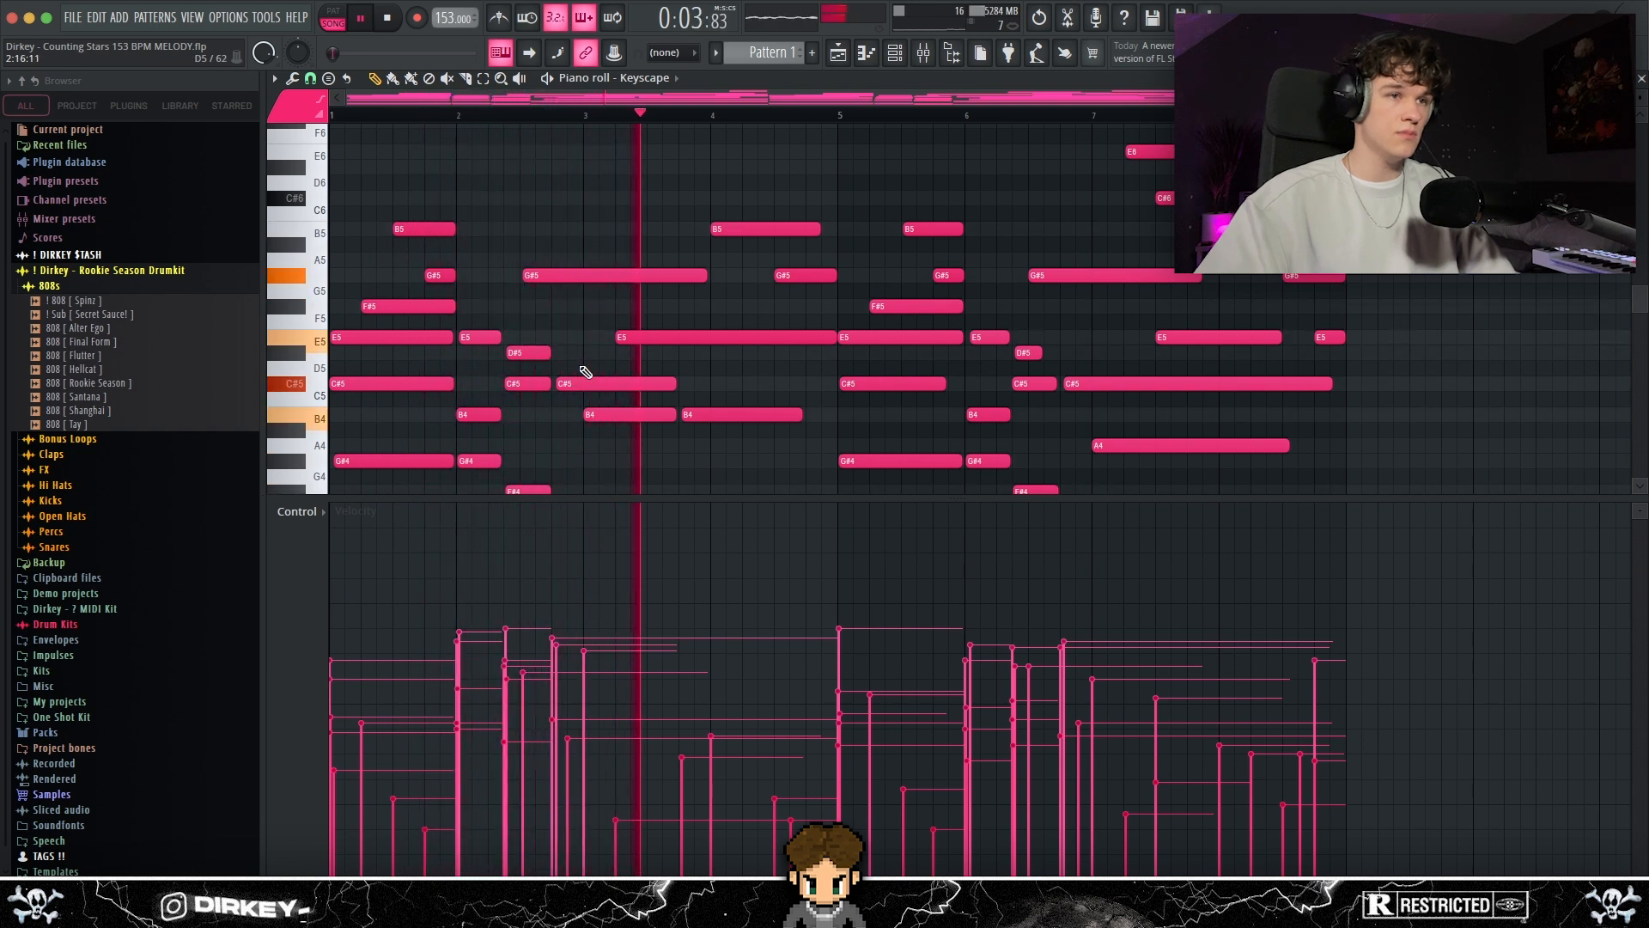
{"action": "key", "text": "space"}
{"action": "left_click_drag", "start_coordinate": [471, 495], "coordinate": [550, 685]}
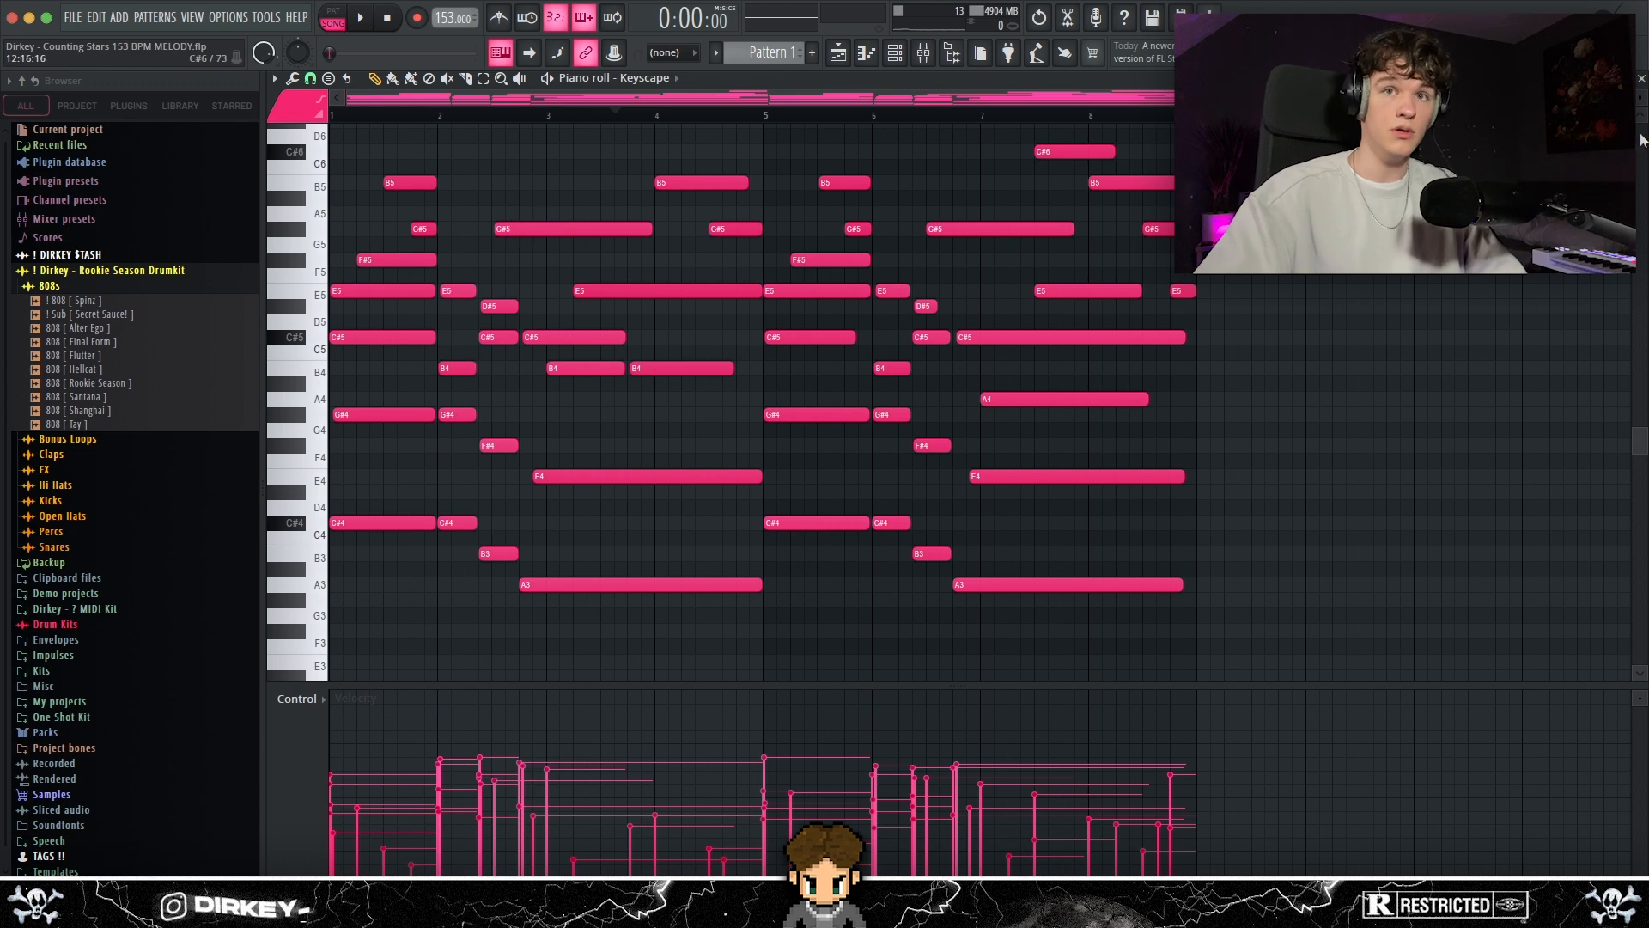
Step: Select the C#4, G#4, C#5 and E5 chord notes in bar 1, open the strum tool without applying it, and deselect them
{"action": "scroll", "coordinate": [343, 295], "scroll_direction": "up", "scroll_amount": 8}
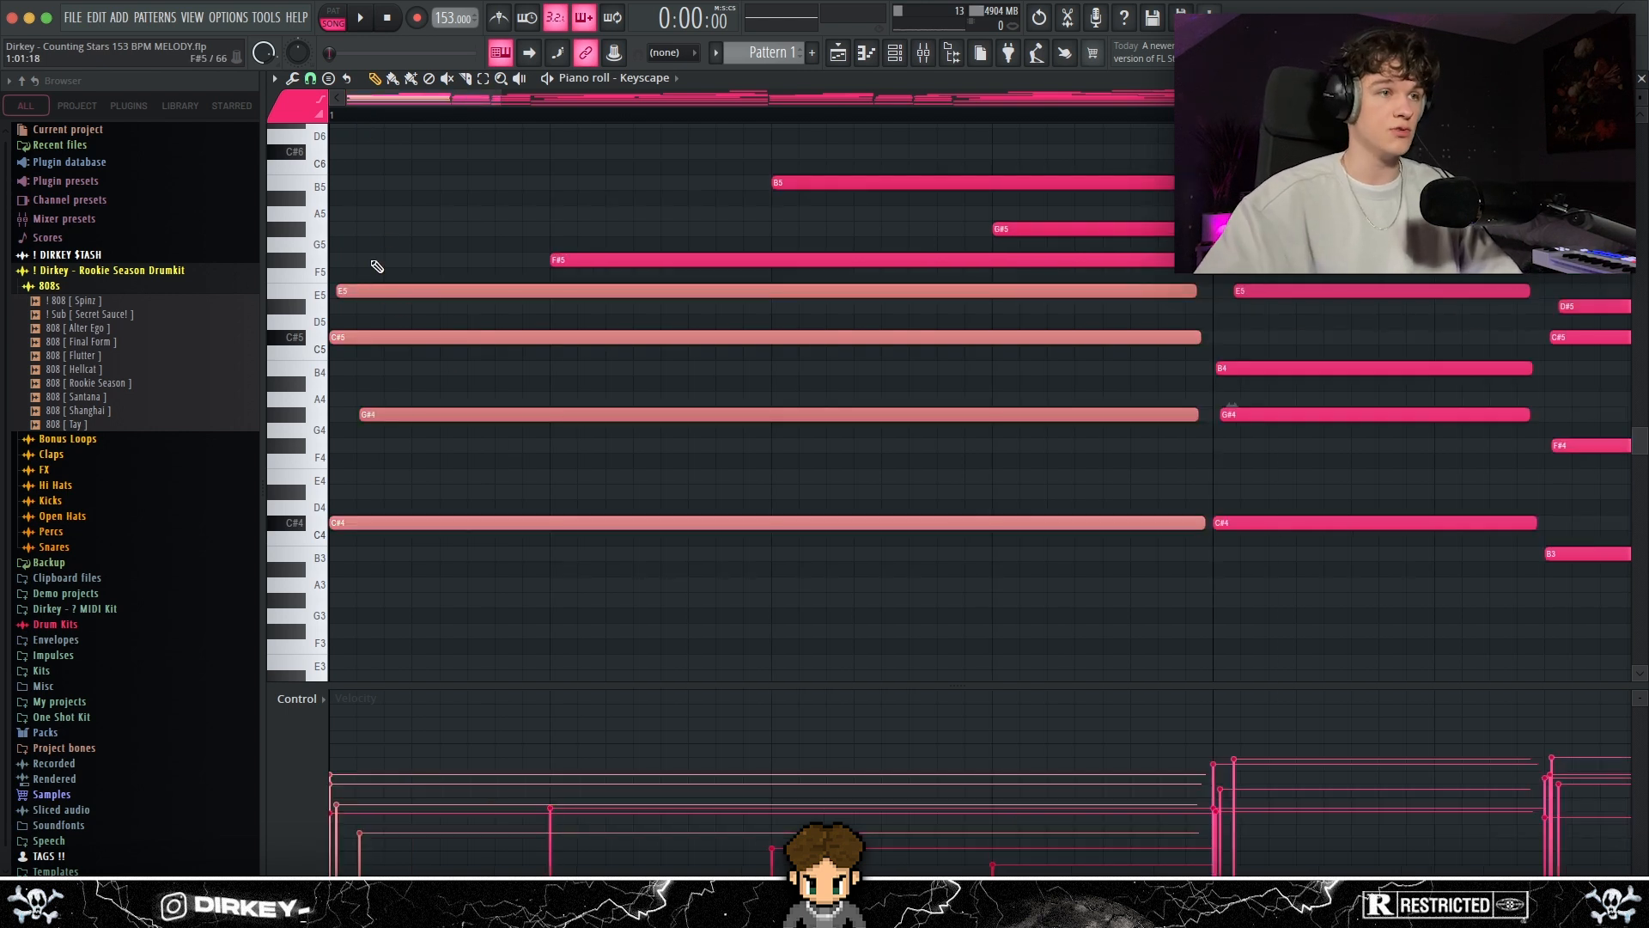
{"action": "key", "text": "alt+s"}
{"action": "key", "text": "Escape"}
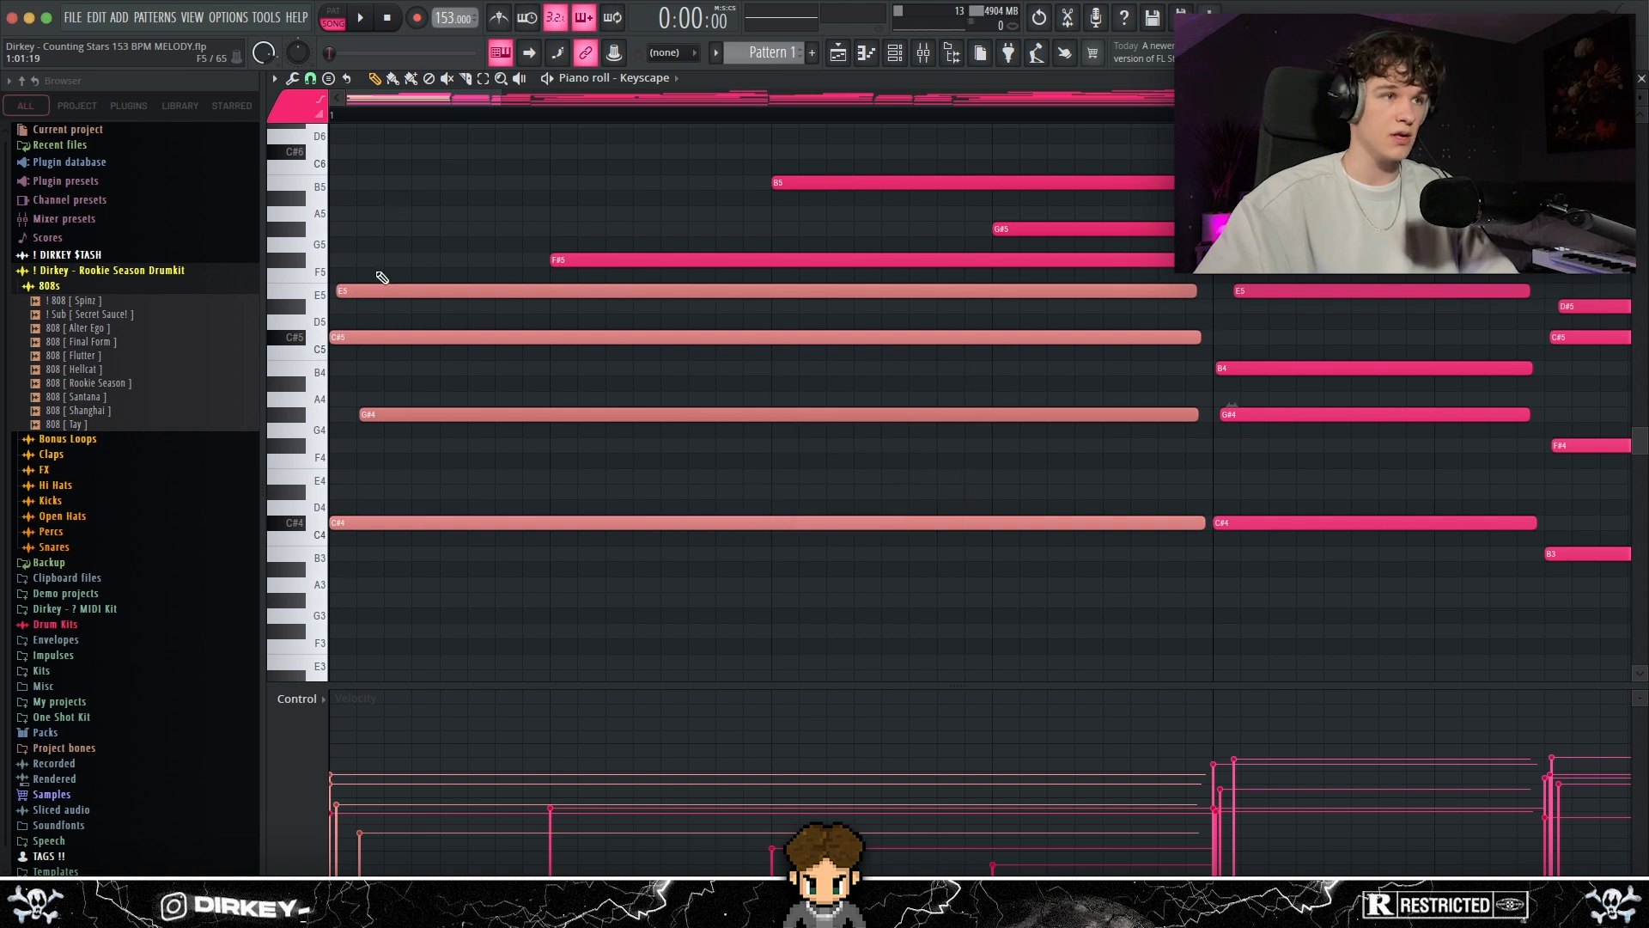
{"action": "key", "text": "ctrl+d"}
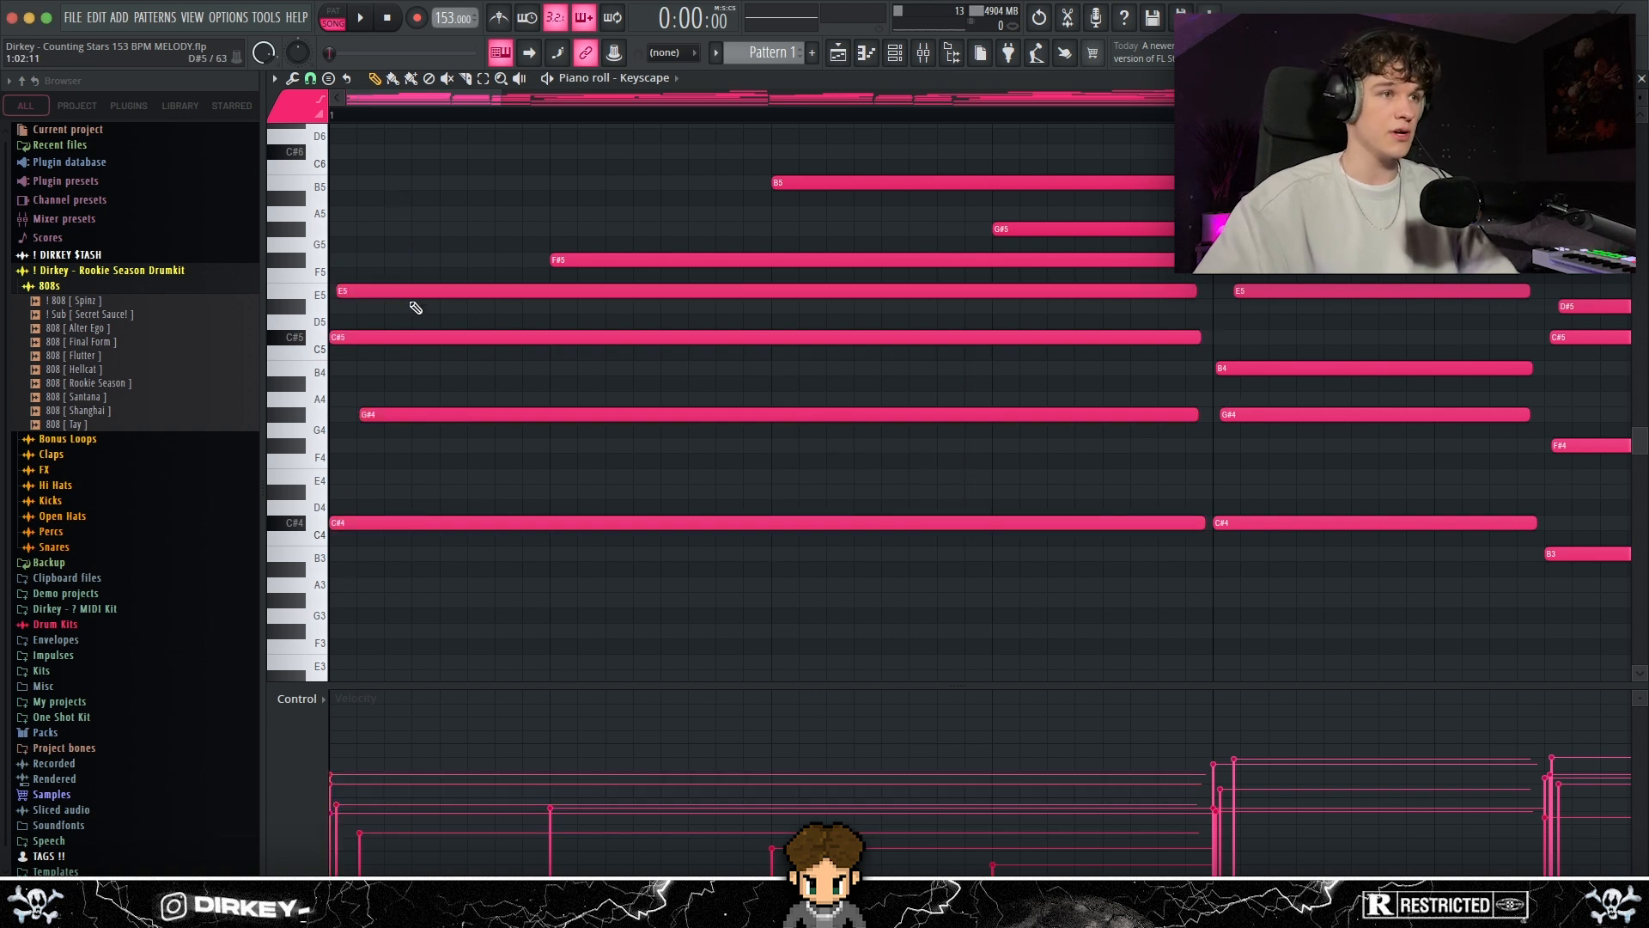
Step: Move the long E5 note in bar 1 slightly later so it starts further behind the C#5
{"action": "left_click", "coordinate": [364, 293]}
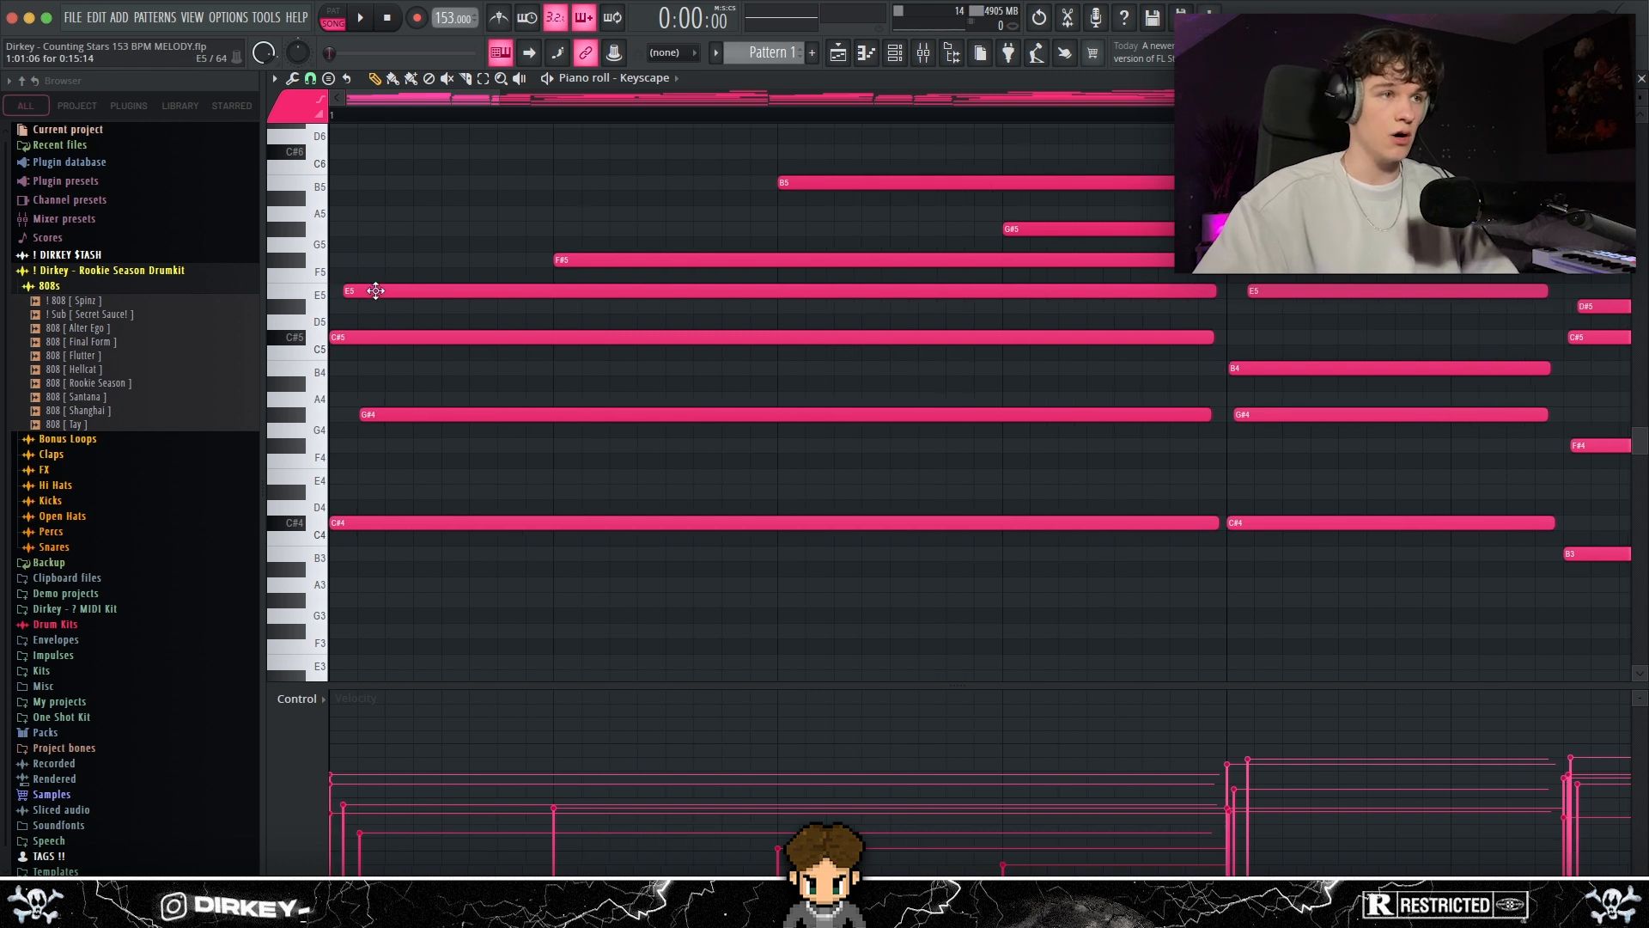
Step: Examine the off-grid note starts in bars 1 and 2, temporarily selecting the two bar 2 chords
{"action": "left_click_drag", "start_coordinate": [377, 291], "coordinate": [356, 288]}
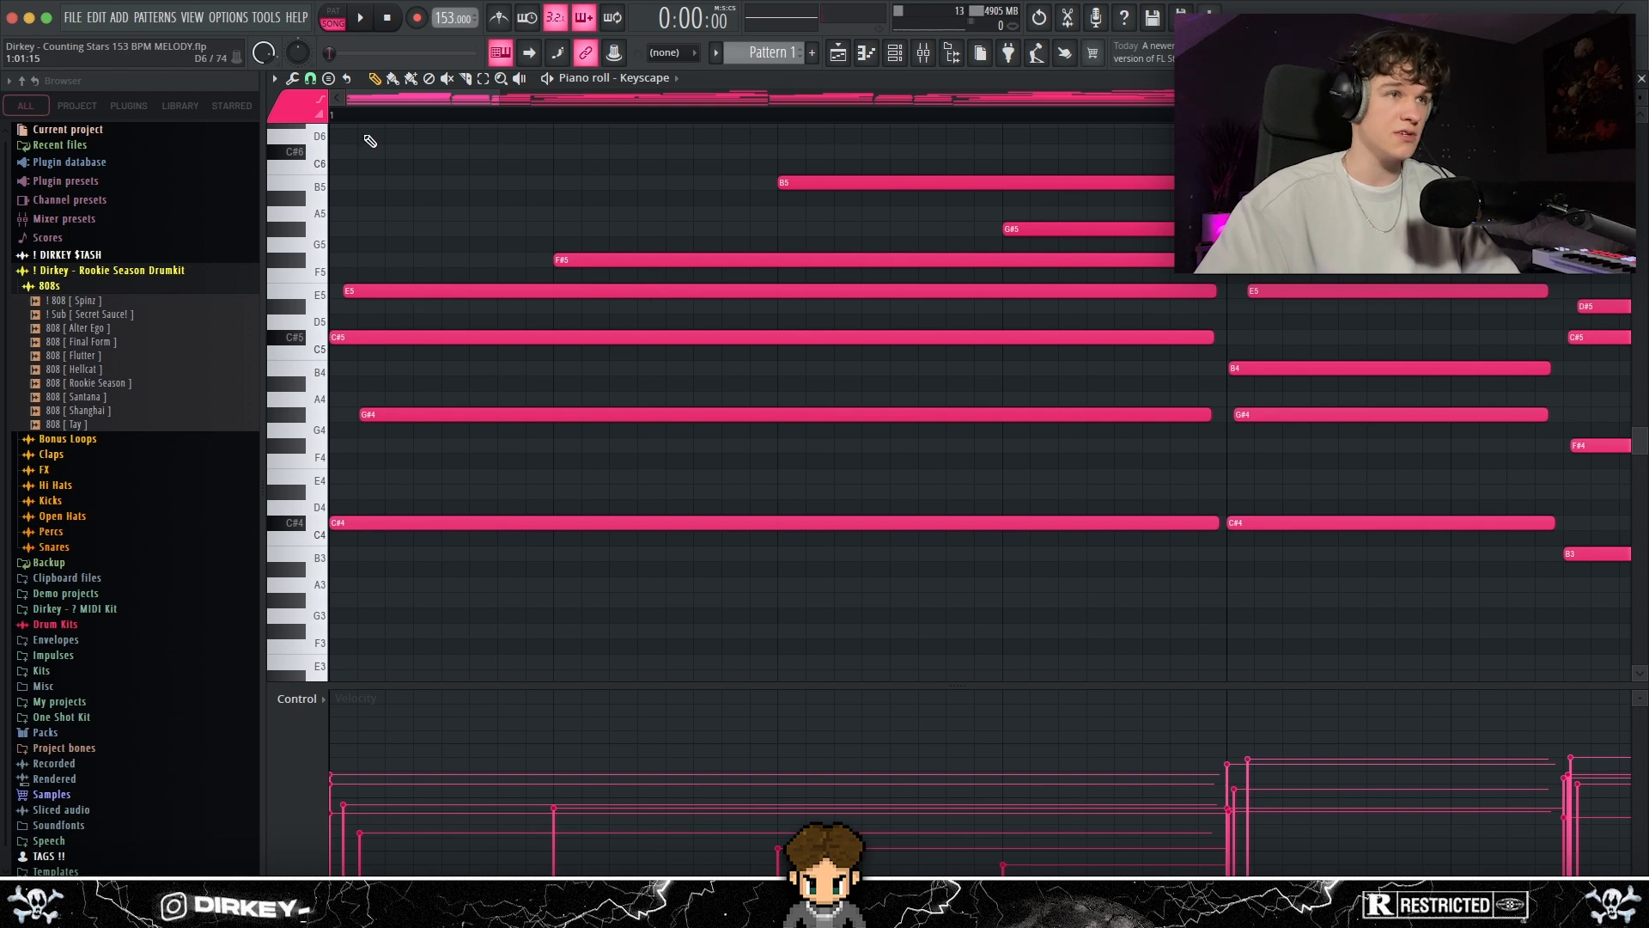
{"action": "scroll", "coordinate": [479, 132], "scroll_direction": "down", "scroll_amount": 5}
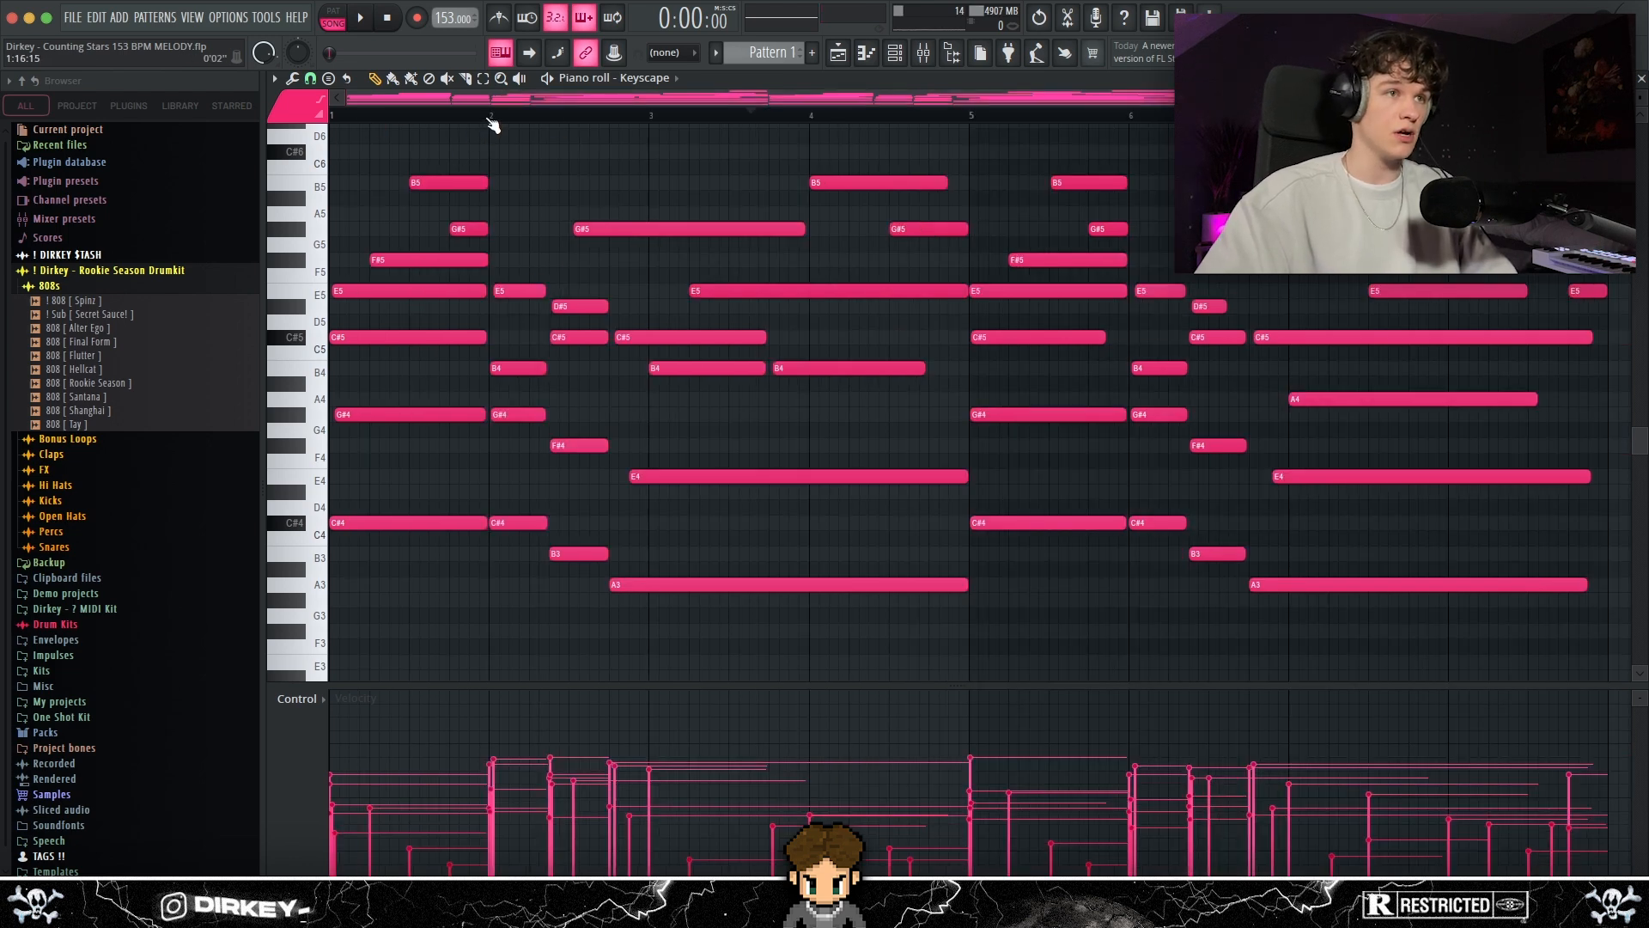
{"action": "scroll", "coordinate": [488, 123], "scroll_direction": "up", "scroll_amount": 5}
{"action": "left_click_drag", "start_coordinate": [577, 215], "coordinate": [577, 525]}
{"action": "left_click_drag", "start_coordinate": [857, 258], "coordinate": [885, 567]}
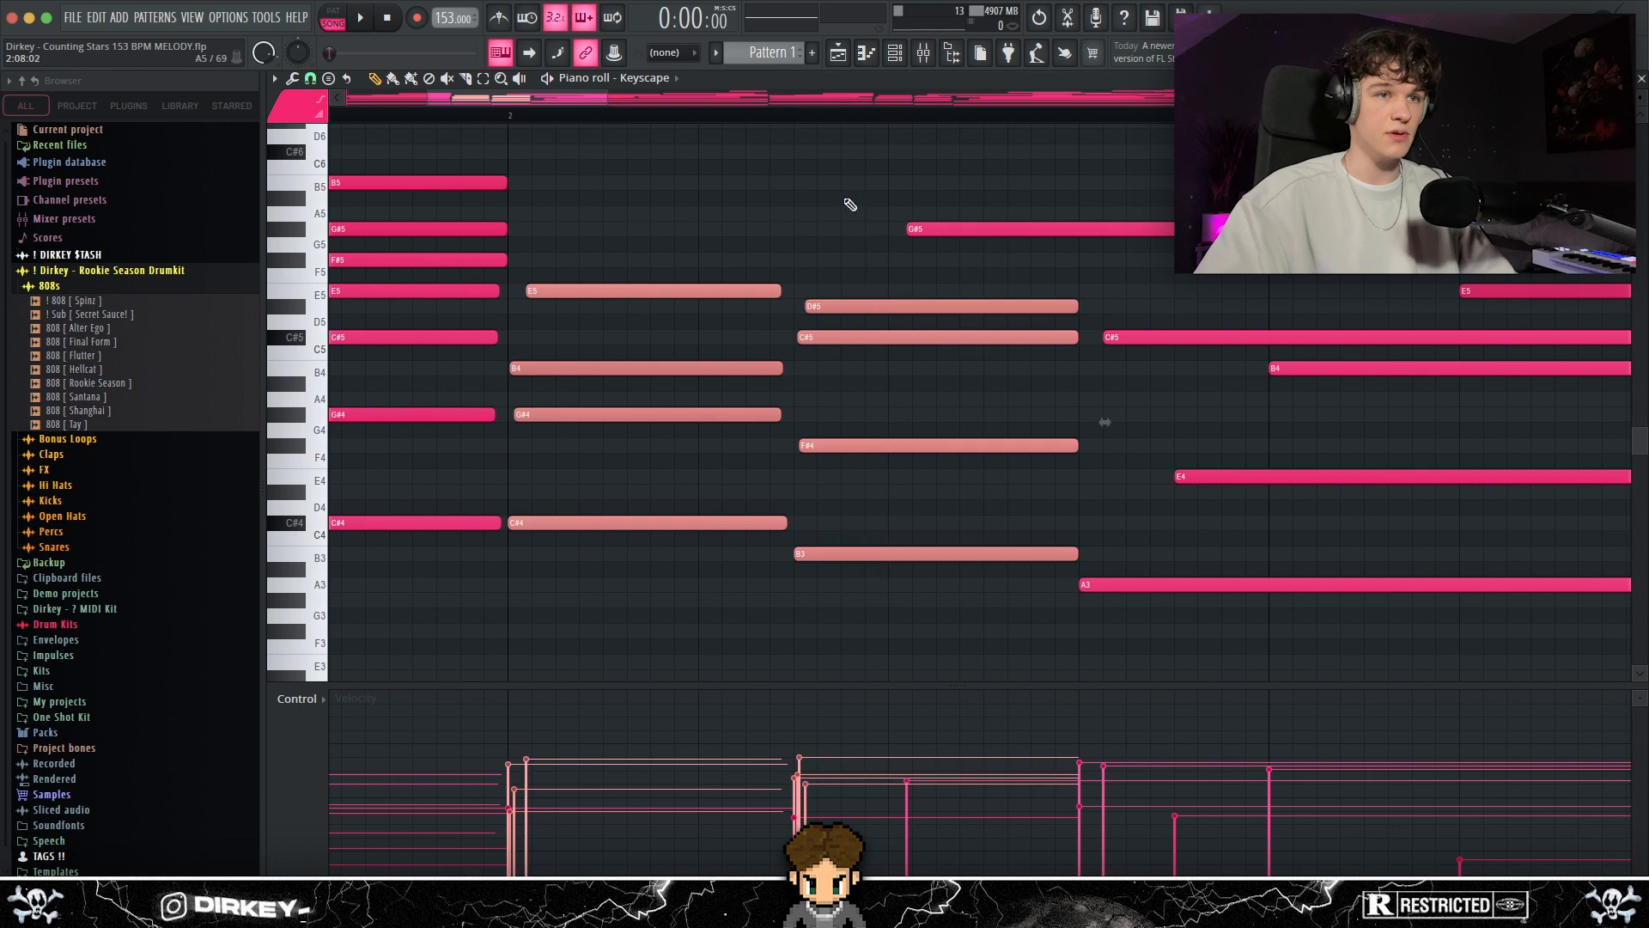
{"action": "left_click_drag", "start_coordinate": [480, 105], "coordinate": [516, 102]}
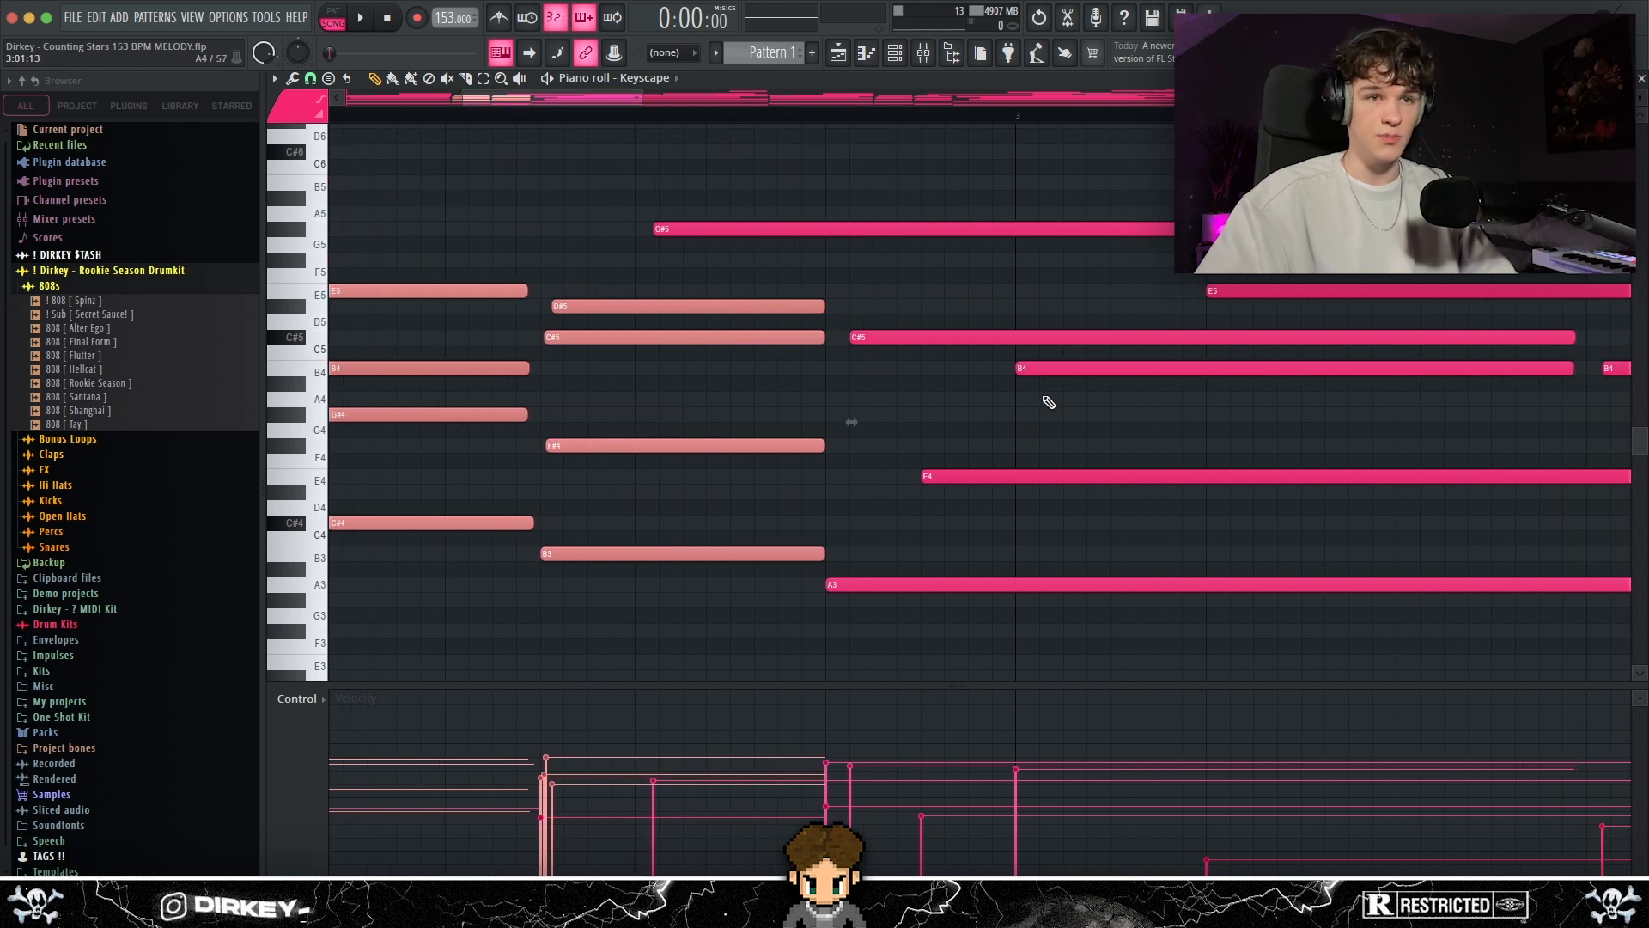
{"action": "scroll", "coordinate": [1005, 127], "scroll_direction": "down", "scroll_amount": 4}
{"action": "scroll", "coordinate": [932, 125], "scroll_direction": "down", "scroll_amount": 3}
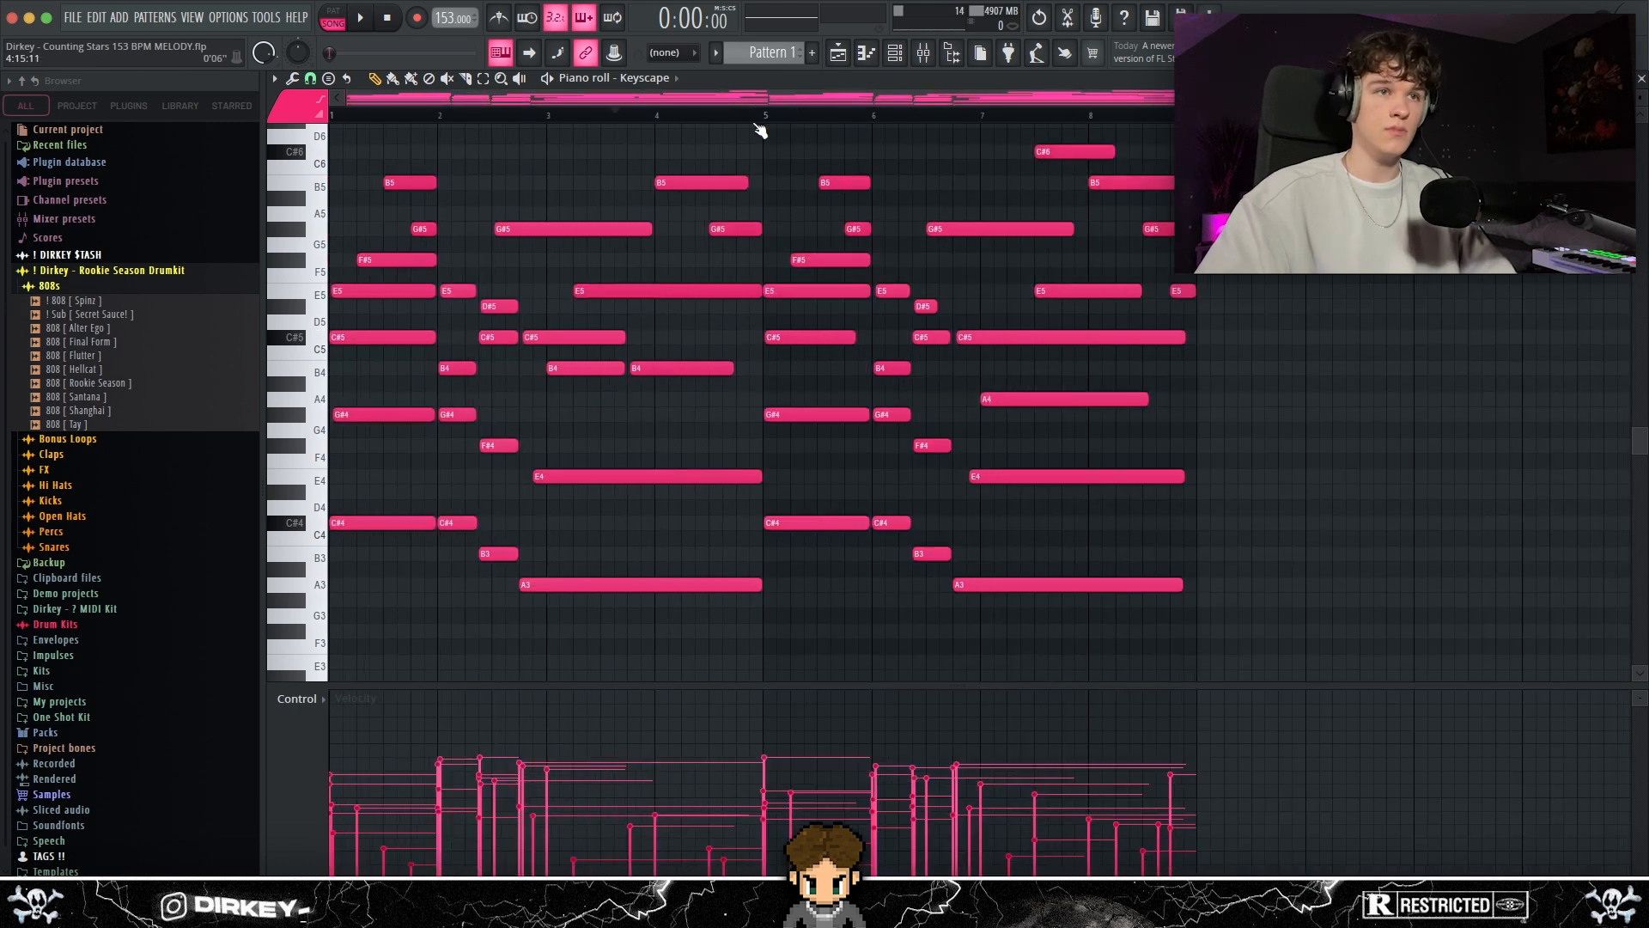
Step: Select the bar 6 chords to examine their staggered starts, deselect them, and look over the whole melody
{"action": "scroll", "coordinate": [904, 118], "scroll_direction": "up", "scroll_amount": 8}
{"action": "left_click_drag", "start_coordinate": [825, 222], "coordinate": [785, 564]}
{"action": "key", "text": "super+d"}
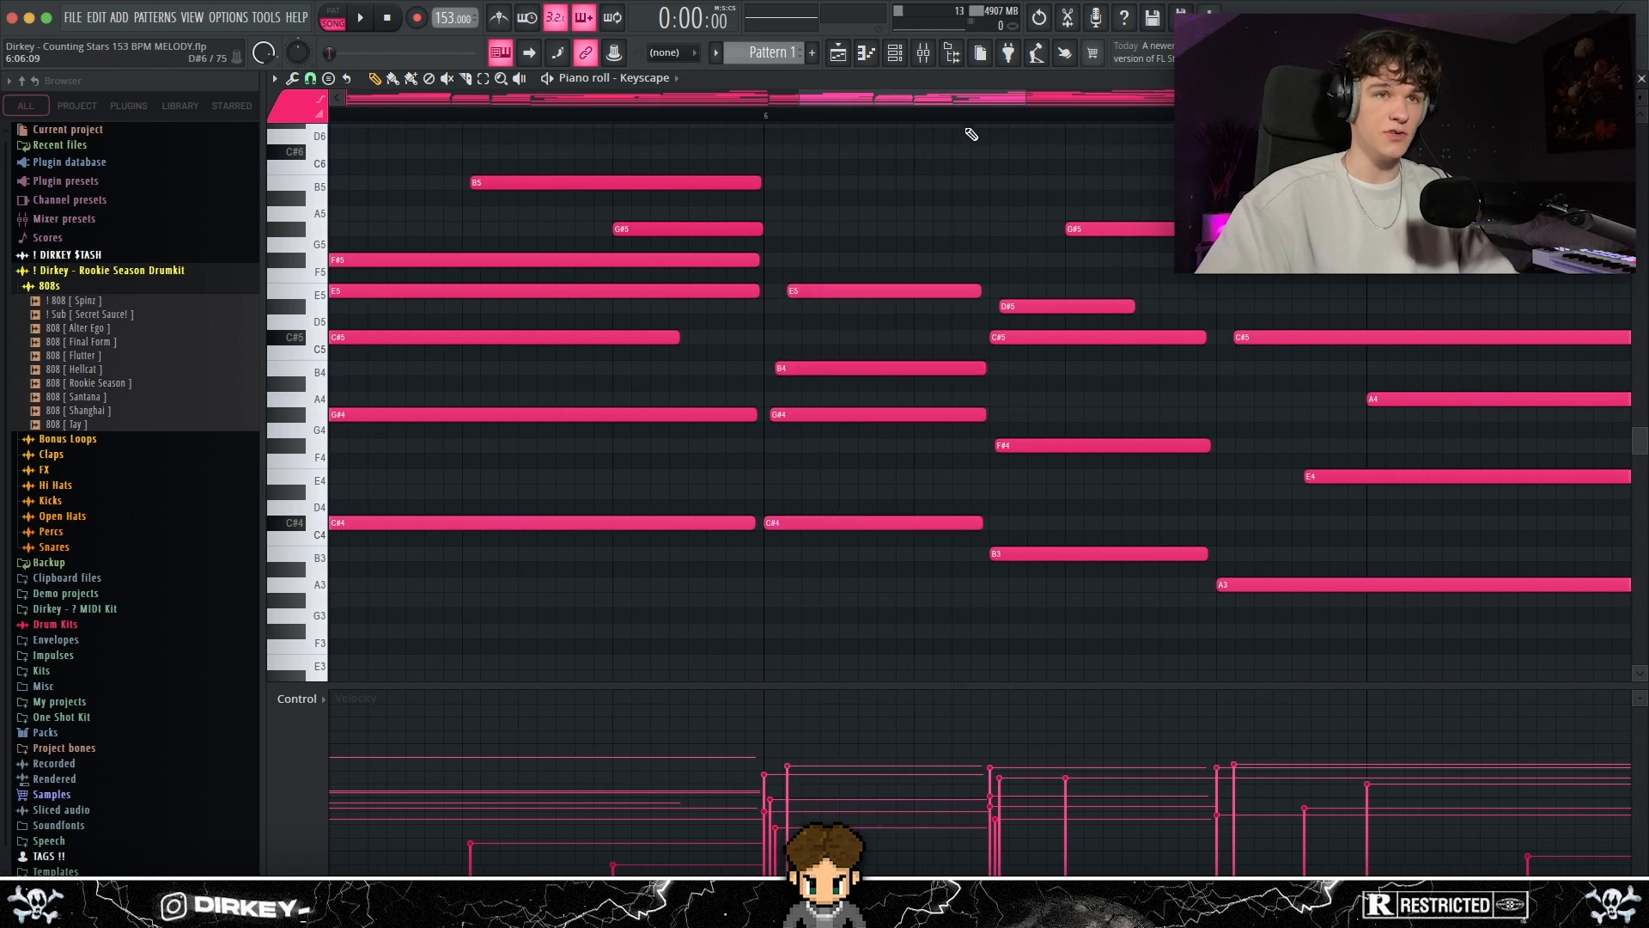
{"action": "scroll", "coordinate": [973, 135], "scroll_direction": "down", "scroll_amount": 6}
{"action": "scroll", "coordinate": [1104, 117], "scroll_direction": "up", "scroll_amount": 4}
{"action": "scroll", "coordinate": [1053, 121], "scroll_direction": "down", "scroll_amount": 5}
{"action": "scroll", "coordinate": [764, 122], "scroll_direction": "up", "scroll_amount": 2}
{"action": "scroll", "coordinate": [764, 121], "scroll_direction": "down", "scroll_amount": 2}
Step: Open the mixer, review the curve of the Keyscape track's last Fruity parametric EQ 2, and close the equalizer
{"action": "left_click", "coordinate": [924, 53]}
{"action": "left_click_drag", "start_coordinate": [560, 194], "coordinate": [532, 199]}
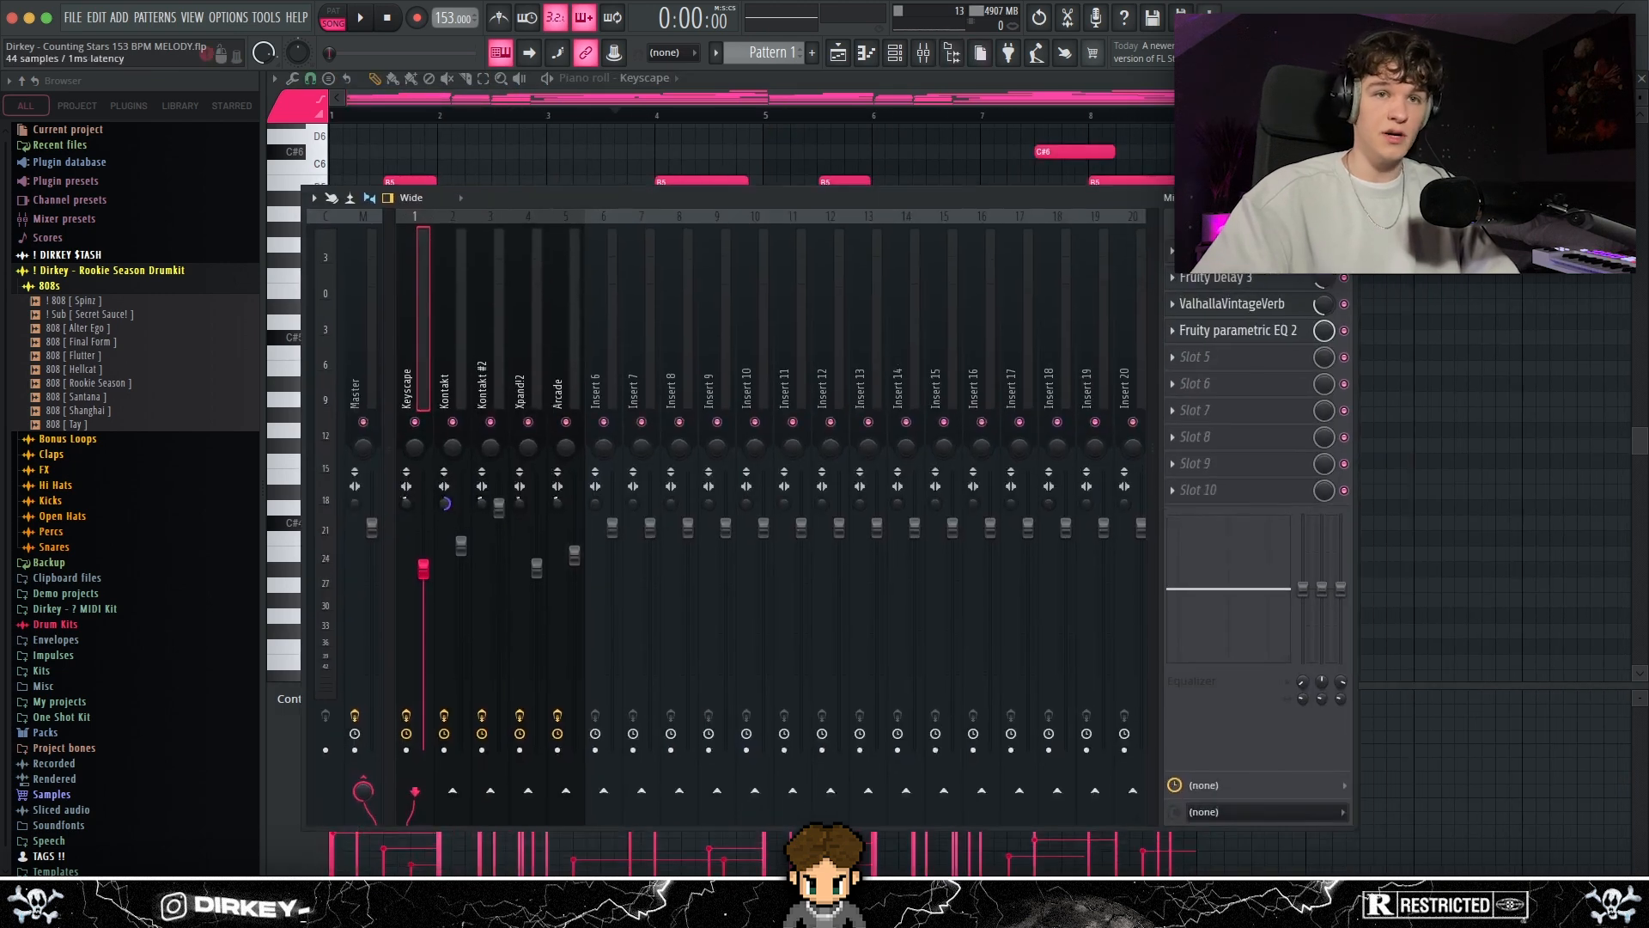
{"action": "left_click", "coordinate": [1238, 331]}
{"action": "left_click_drag", "start_coordinate": [600, 252], "coordinate": [688, 242]}
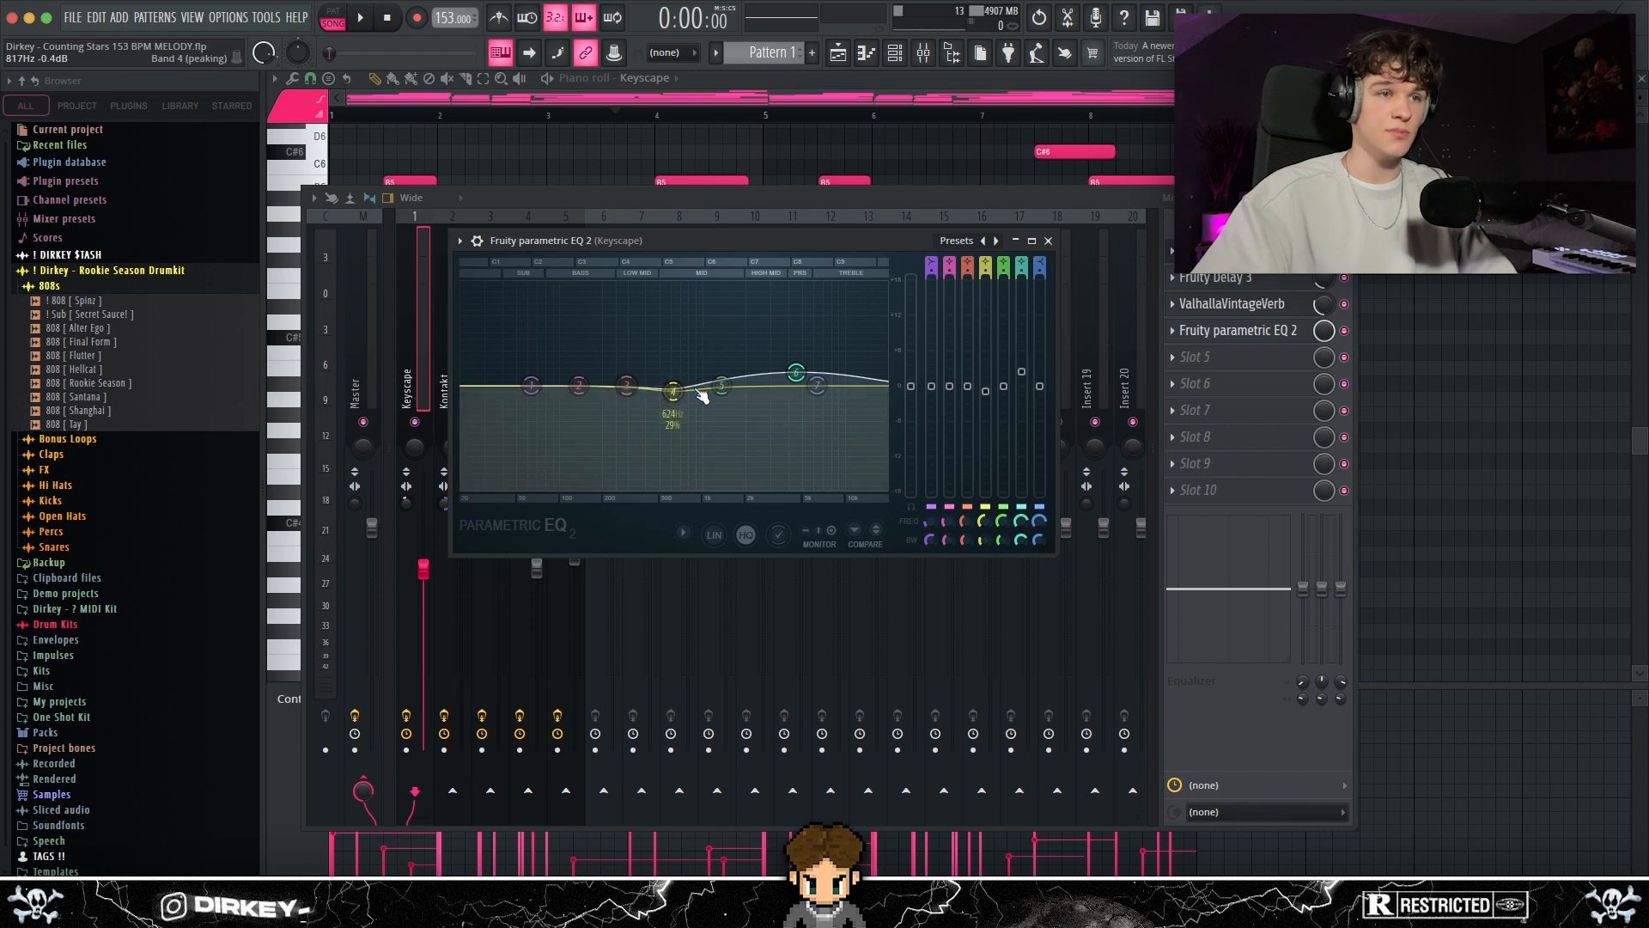
{"action": "key", "text": "Escape"}
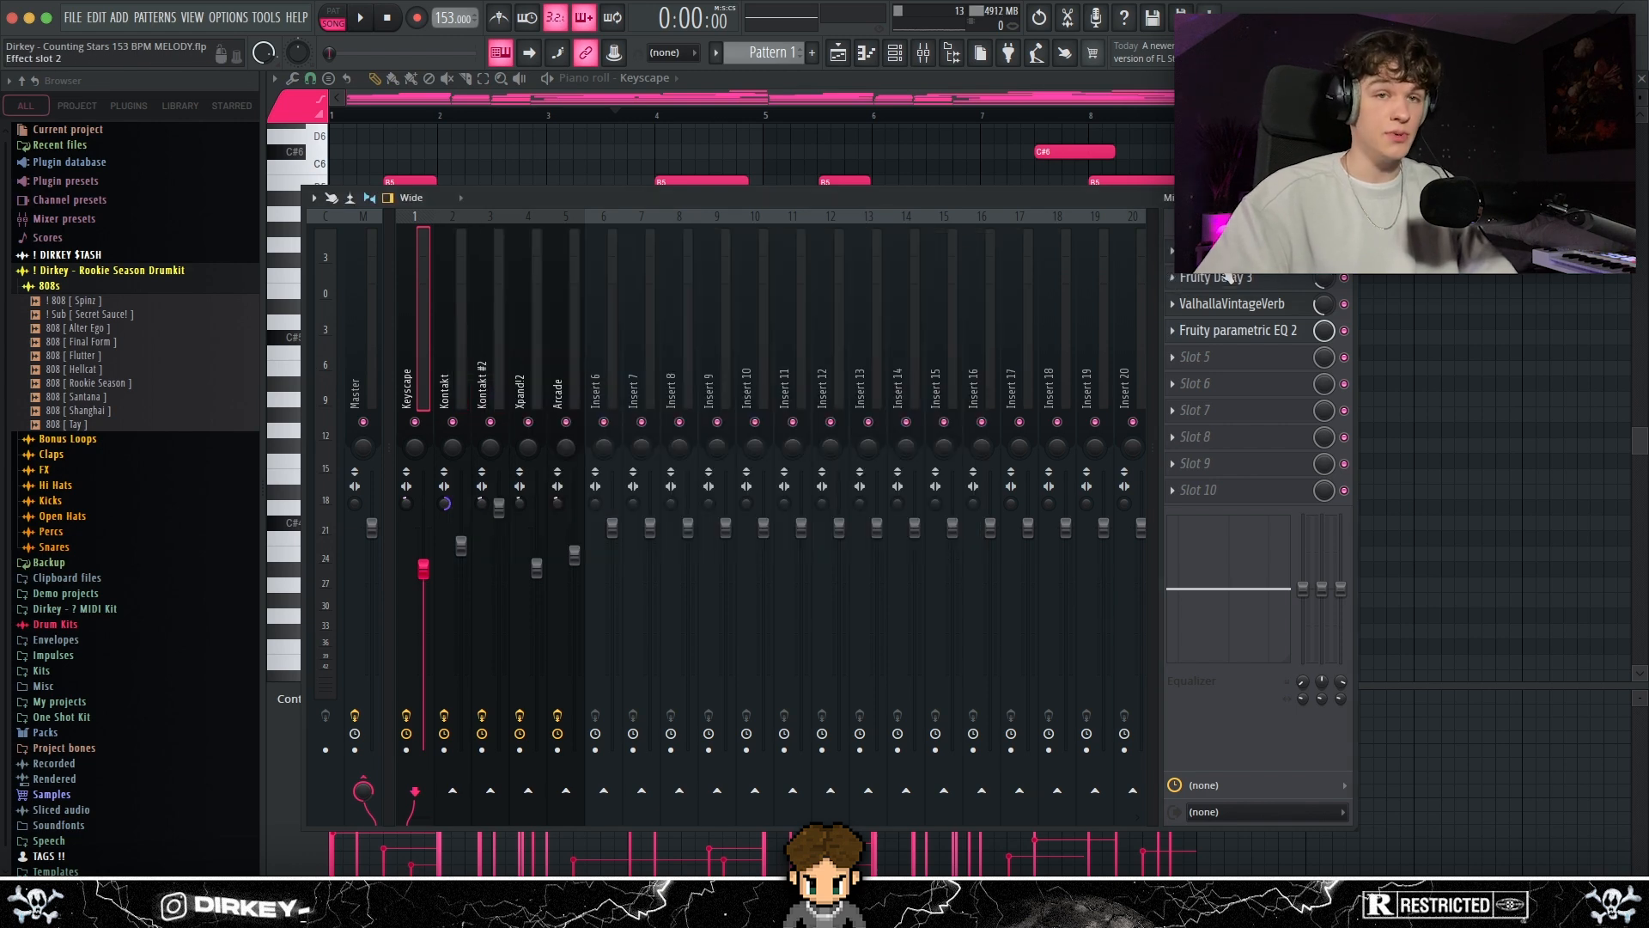
Step: Inspect the Keyscape track's Fruity Delay 3, ValhallaVintageVerb and Fruity parametric EQ 2 effects
{"action": "left_click", "coordinate": [1231, 277]}
{"action": "left_click_drag", "start_coordinate": [658, 285], "coordinate": [626, 209]}
{"action": "left_click", "coordinate": [1230, 303]}
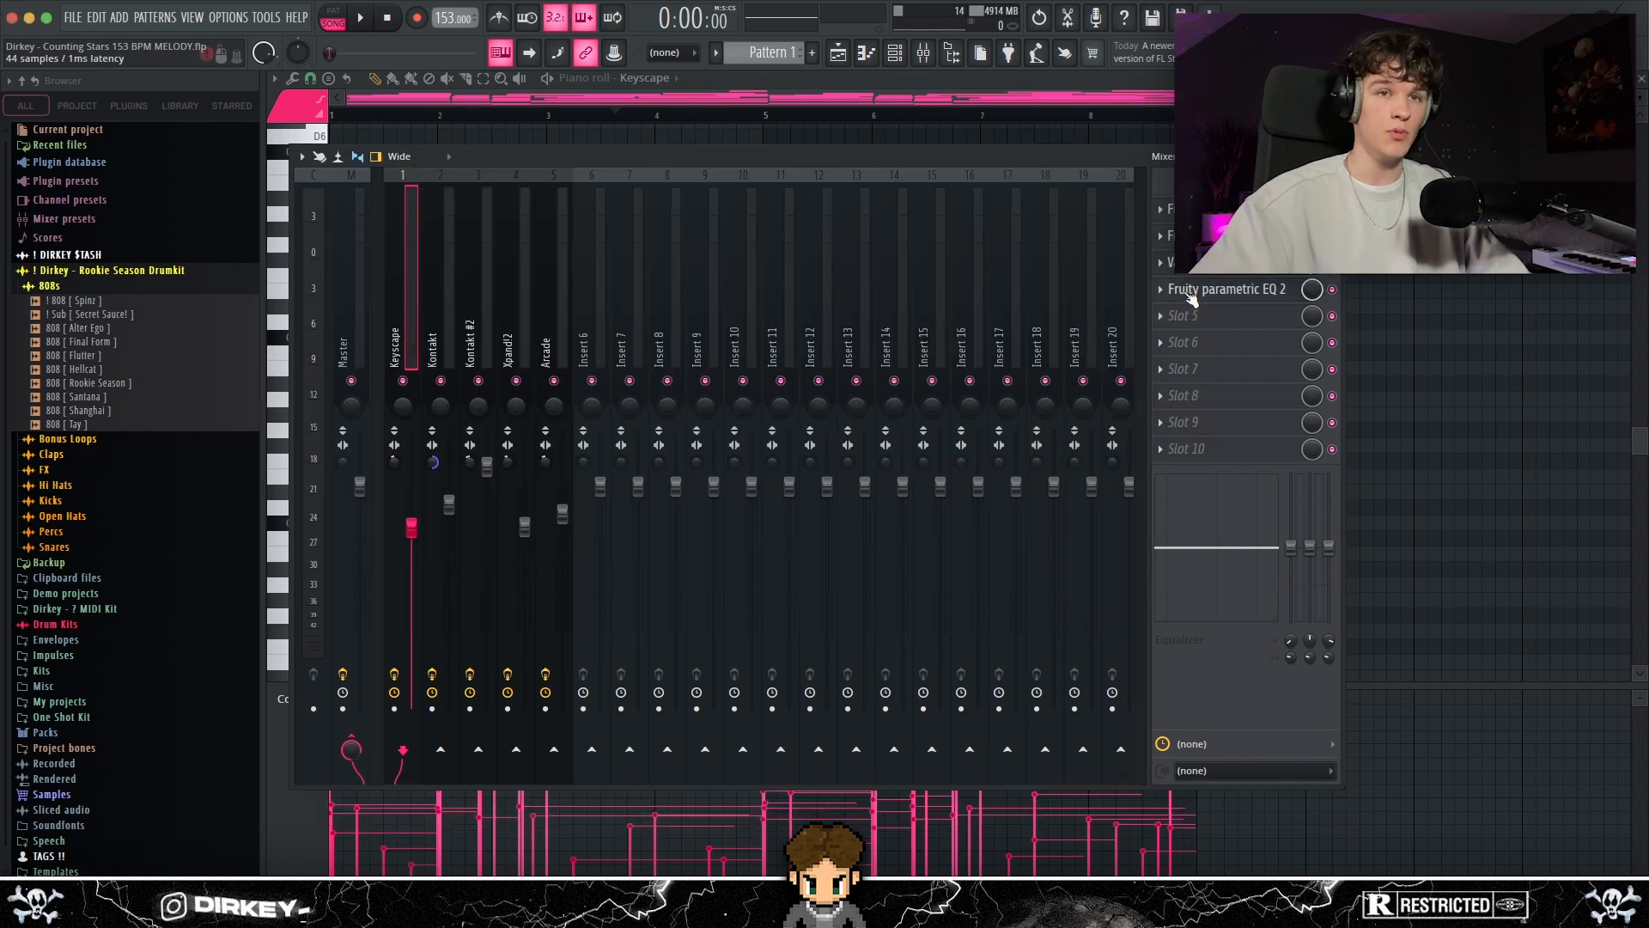
{"action": "left_click", "coordinate": [1193, 292]}
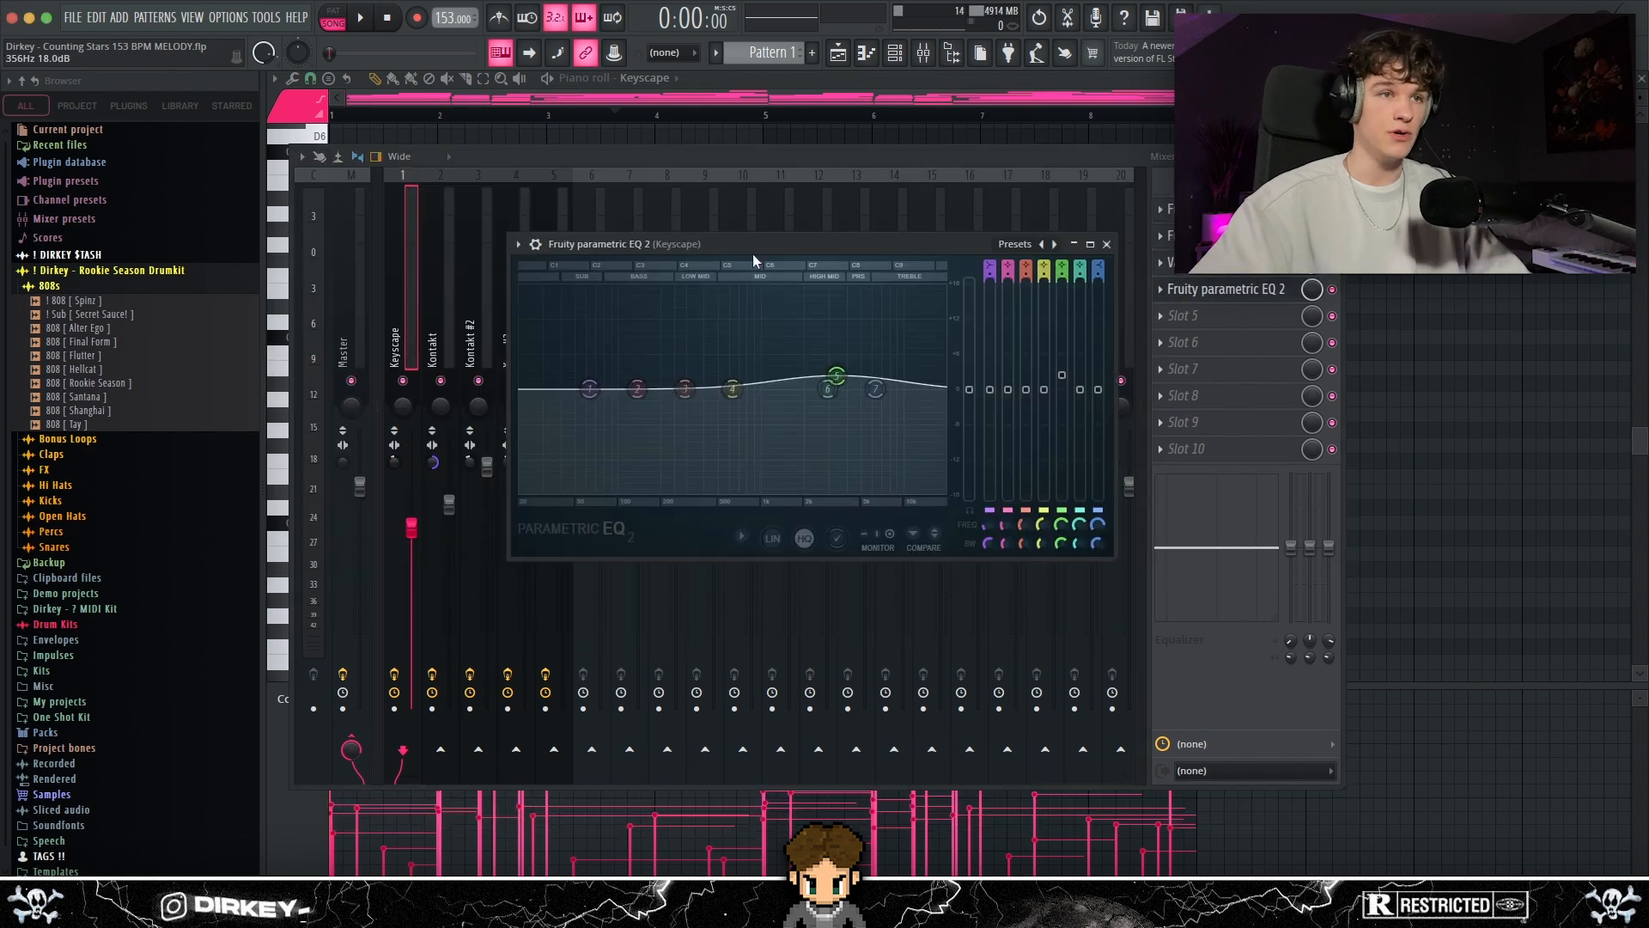
{"action": "left_click_drag", "start_coordinate": [751, 249], "coordinate": [639, 292]}
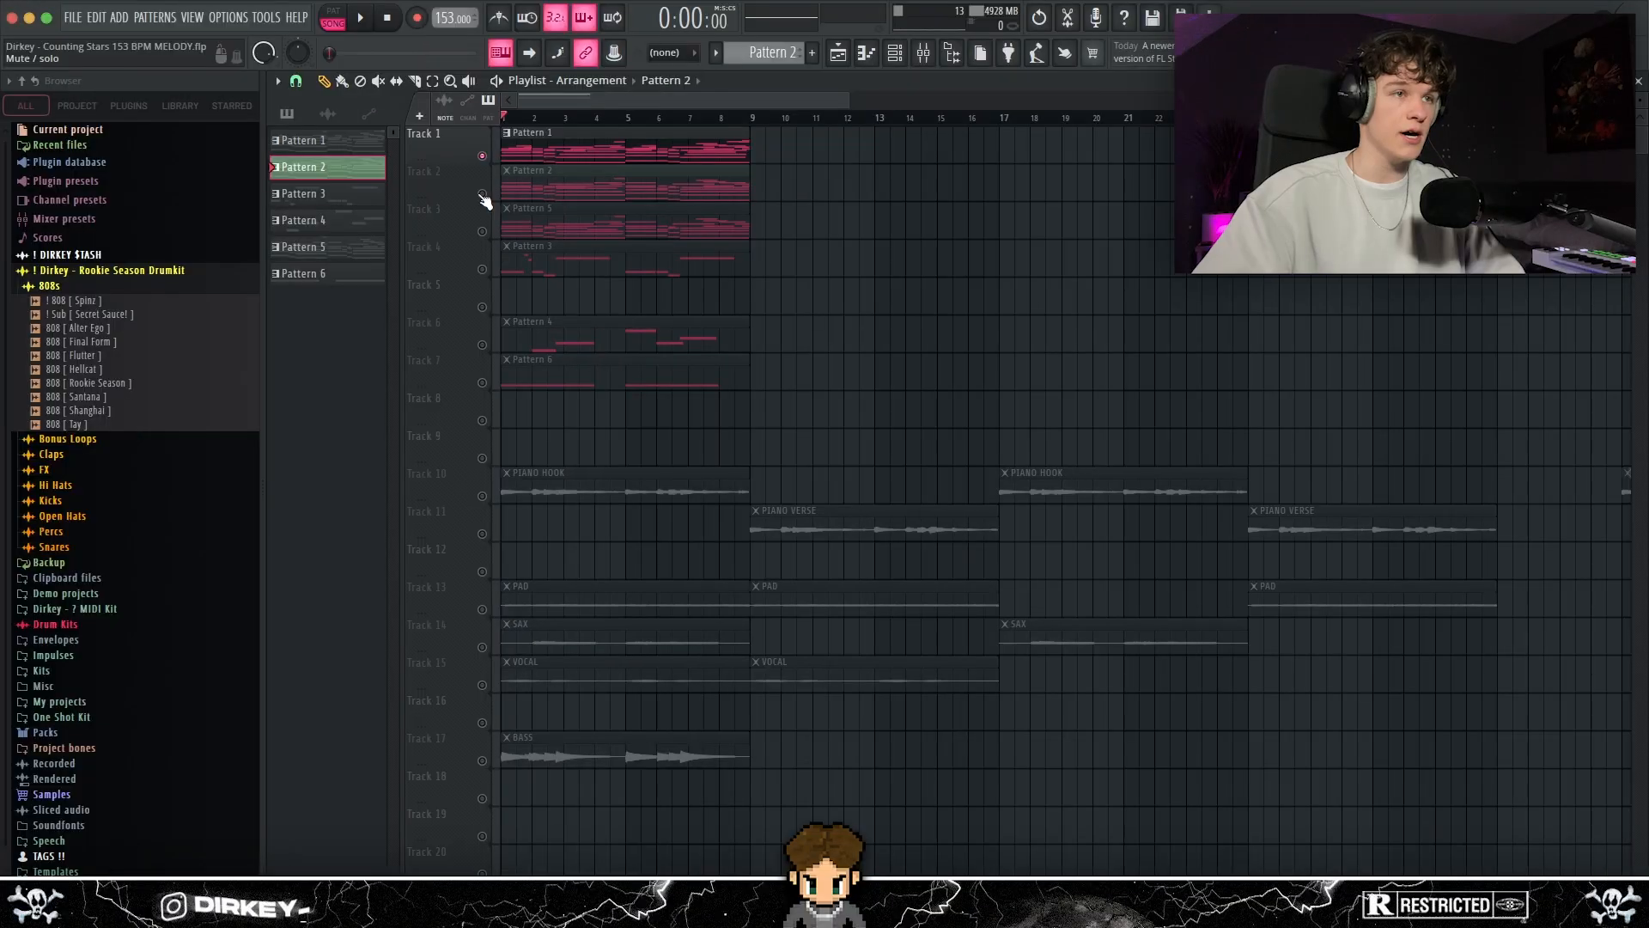
Step: Unmute Track 2, move the Pattern 2 clip to bar 9 directly after Pattern 1, and open its notes
{"action": "left_click", "coordinate": [482, 195]}
{"action": "left_click_drag", "start_coordinate": [535, 184], "coordinate": [782, 185]}
{"action": "double_click", "coordinate": [782, 186]}
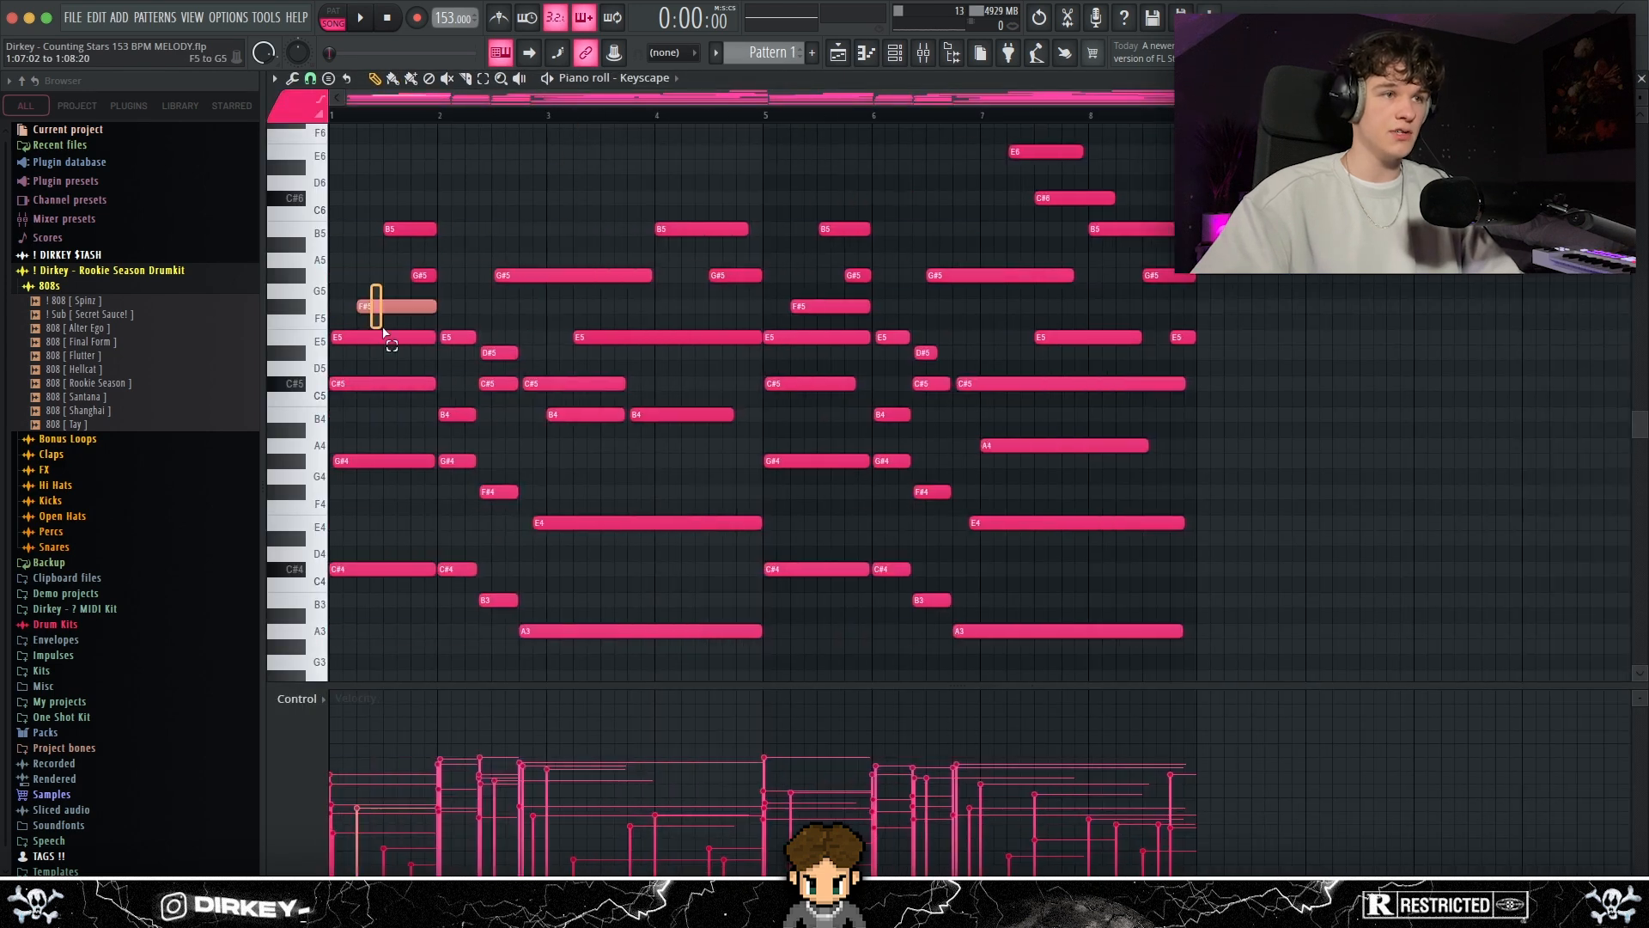
Step: Compare the upper bar 1 notes of Pattern 1 with those of Pattern 2, and play back Pattern 2
{"action": "left_click_drag", "start_coordinate": [371, 284], "coordinate": [384, 328]}
{"action": "left_click_drag", "start_coordinate": [397, 251], "coordinate": [406, 227]}
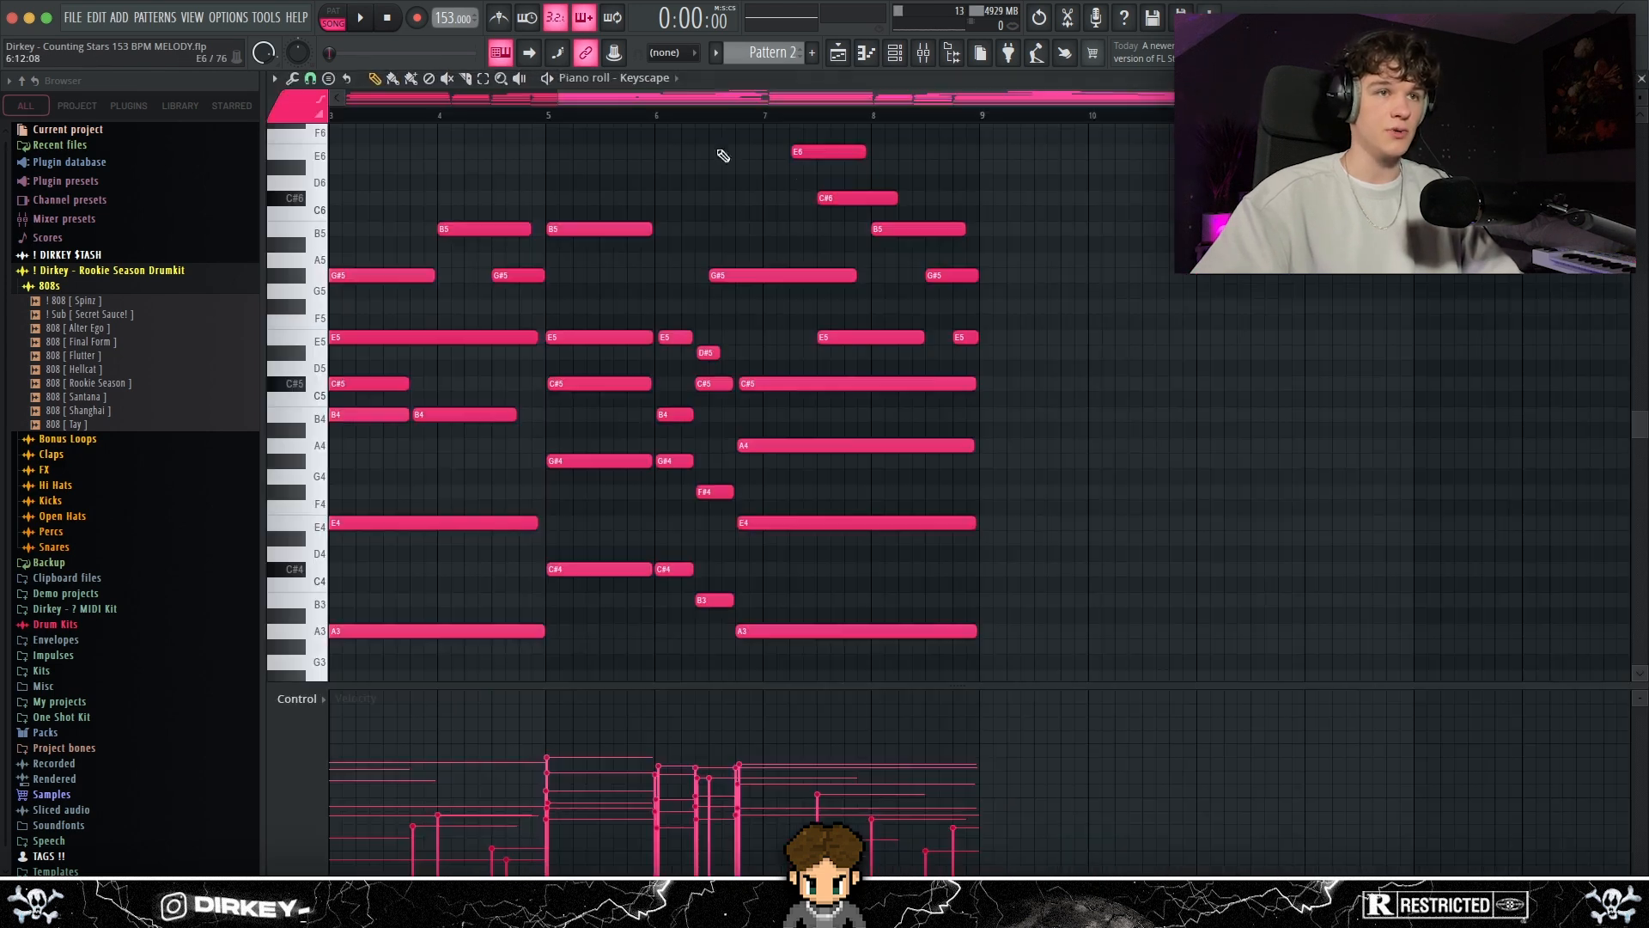
{"action": "left_click_drag", "start_coordinate": [391, 193], "coordinate": [397, 528]}
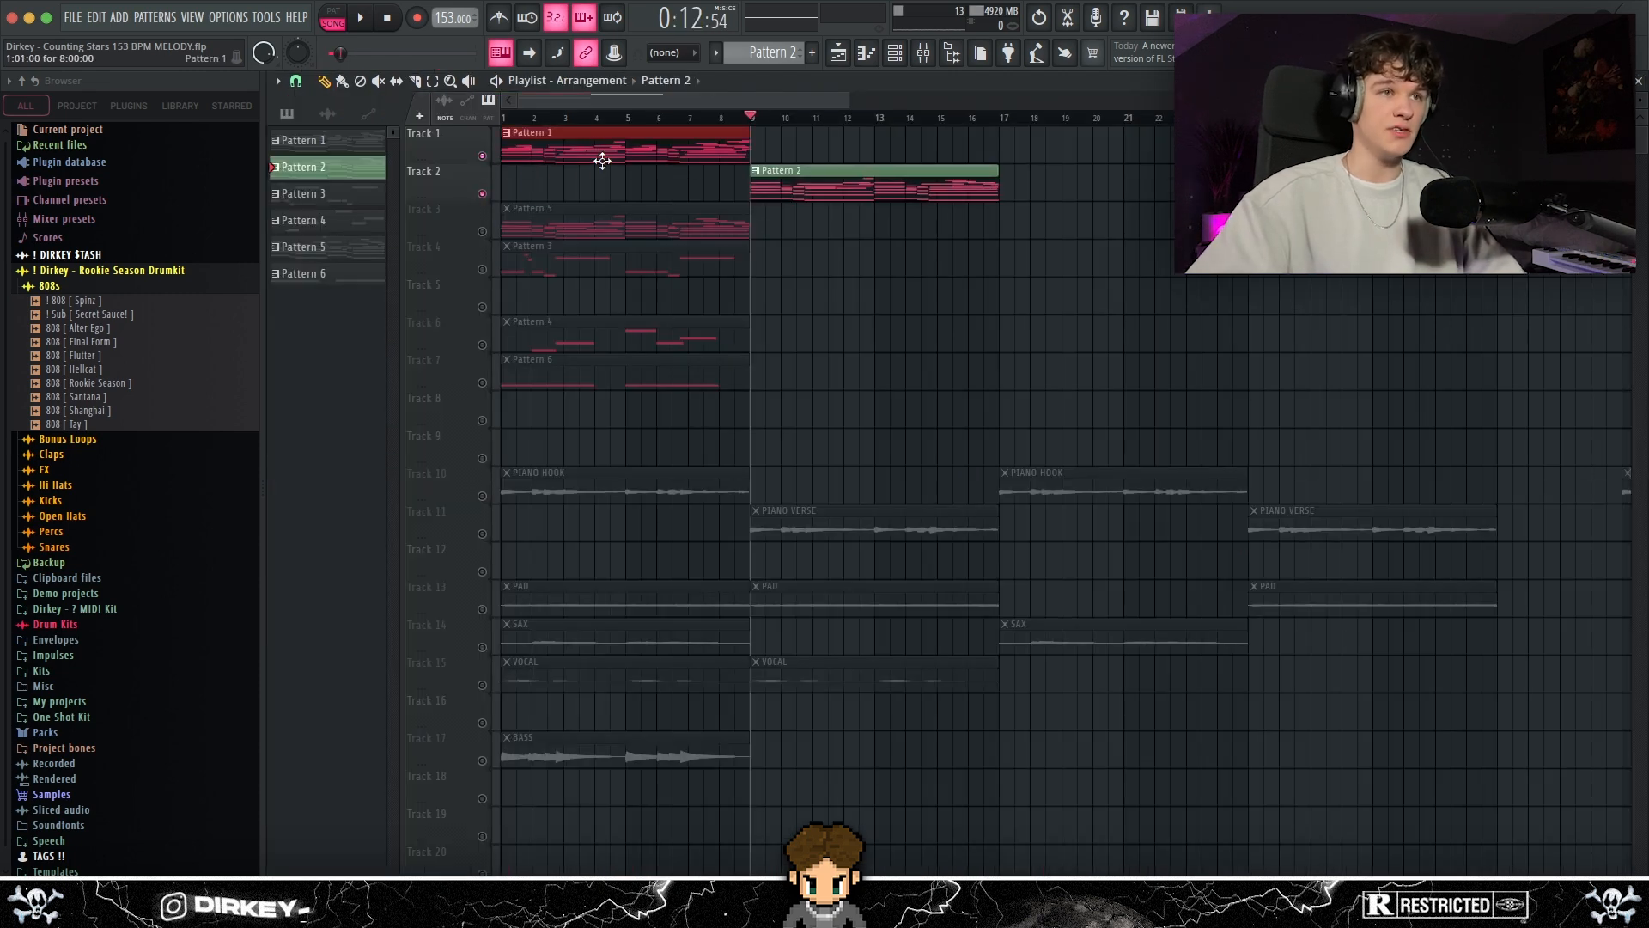
{"action": "double_click", "coordinate": [787, 189]}
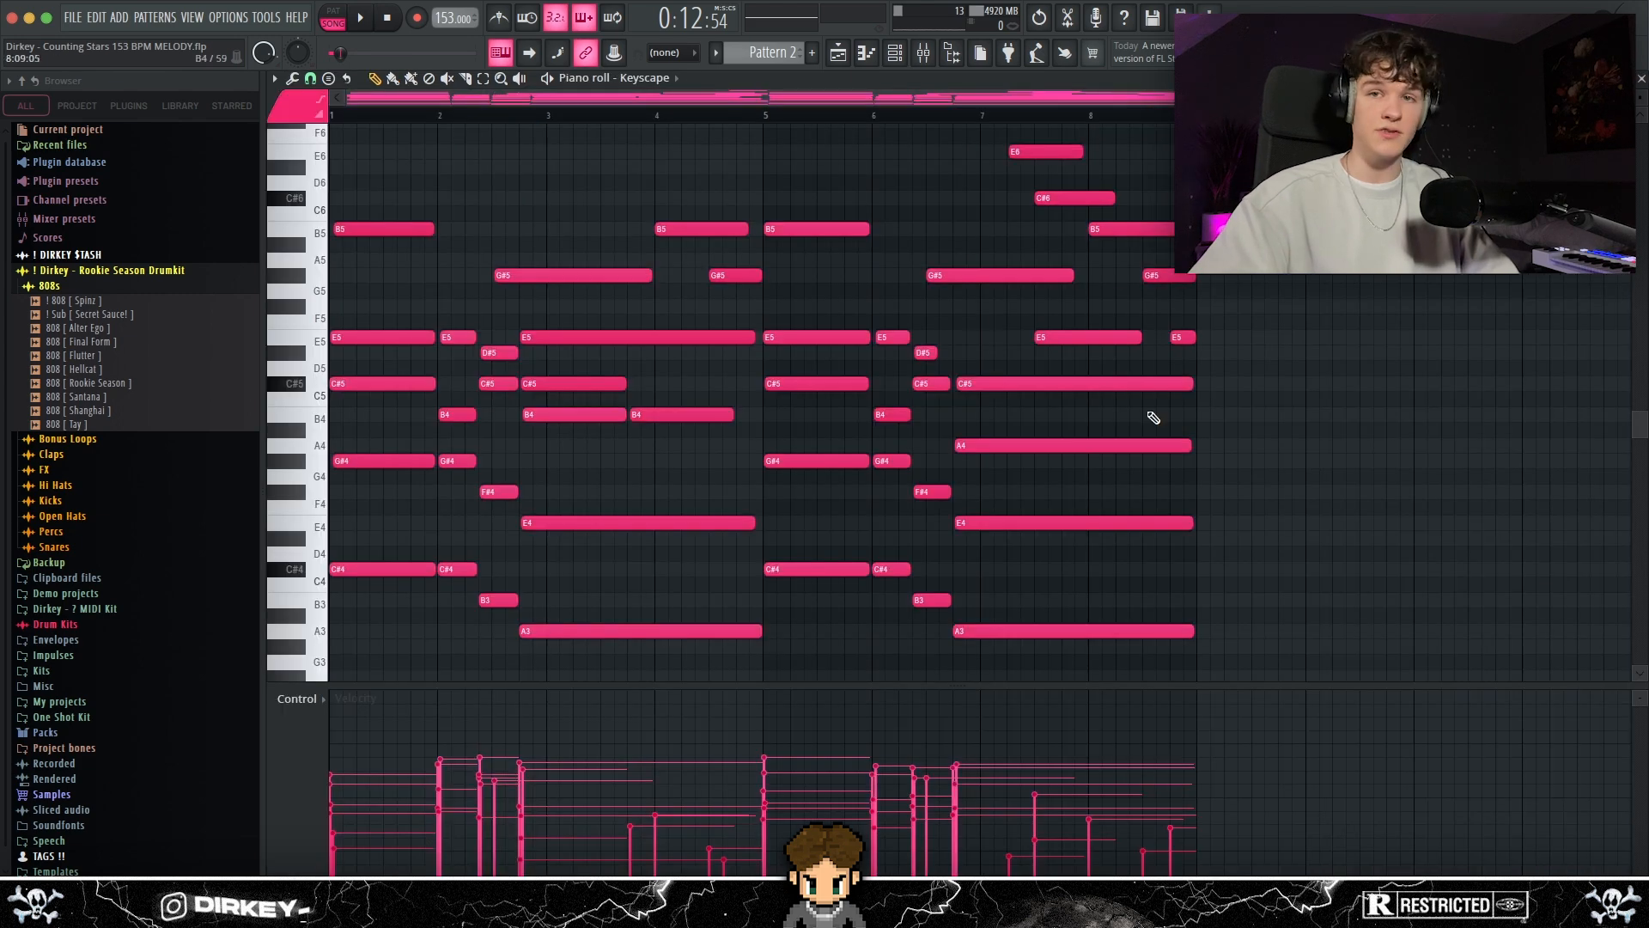
{"action": "key", "text": "space"}
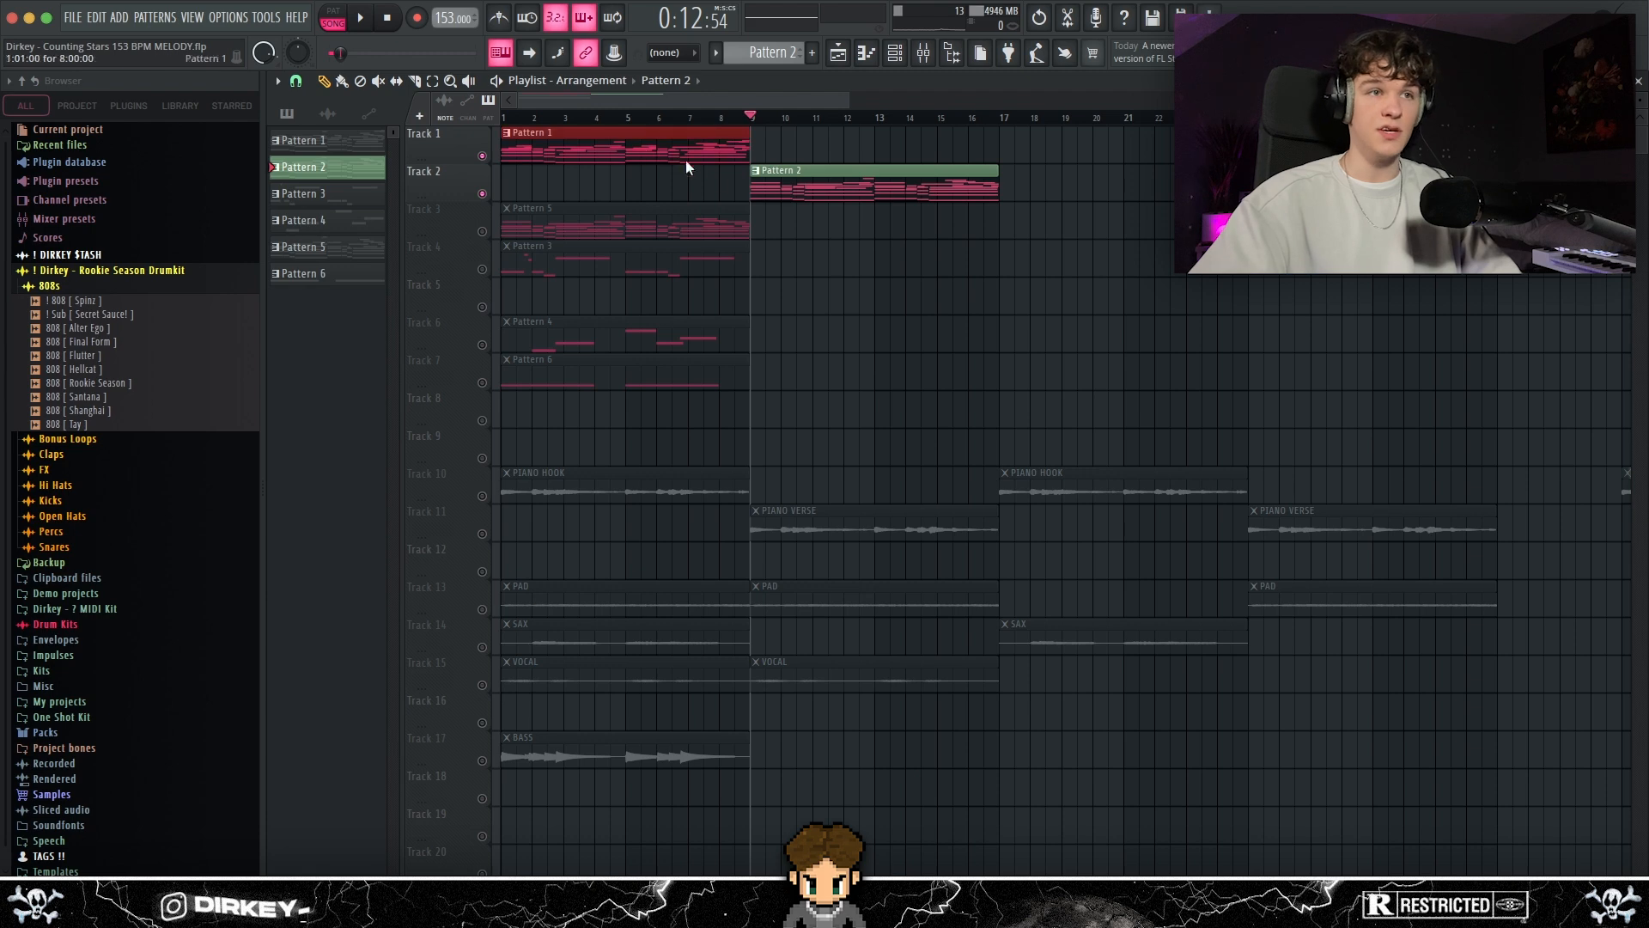
{"action": "left_click", "coordinate": [799, 186], "text": "shift+super"}
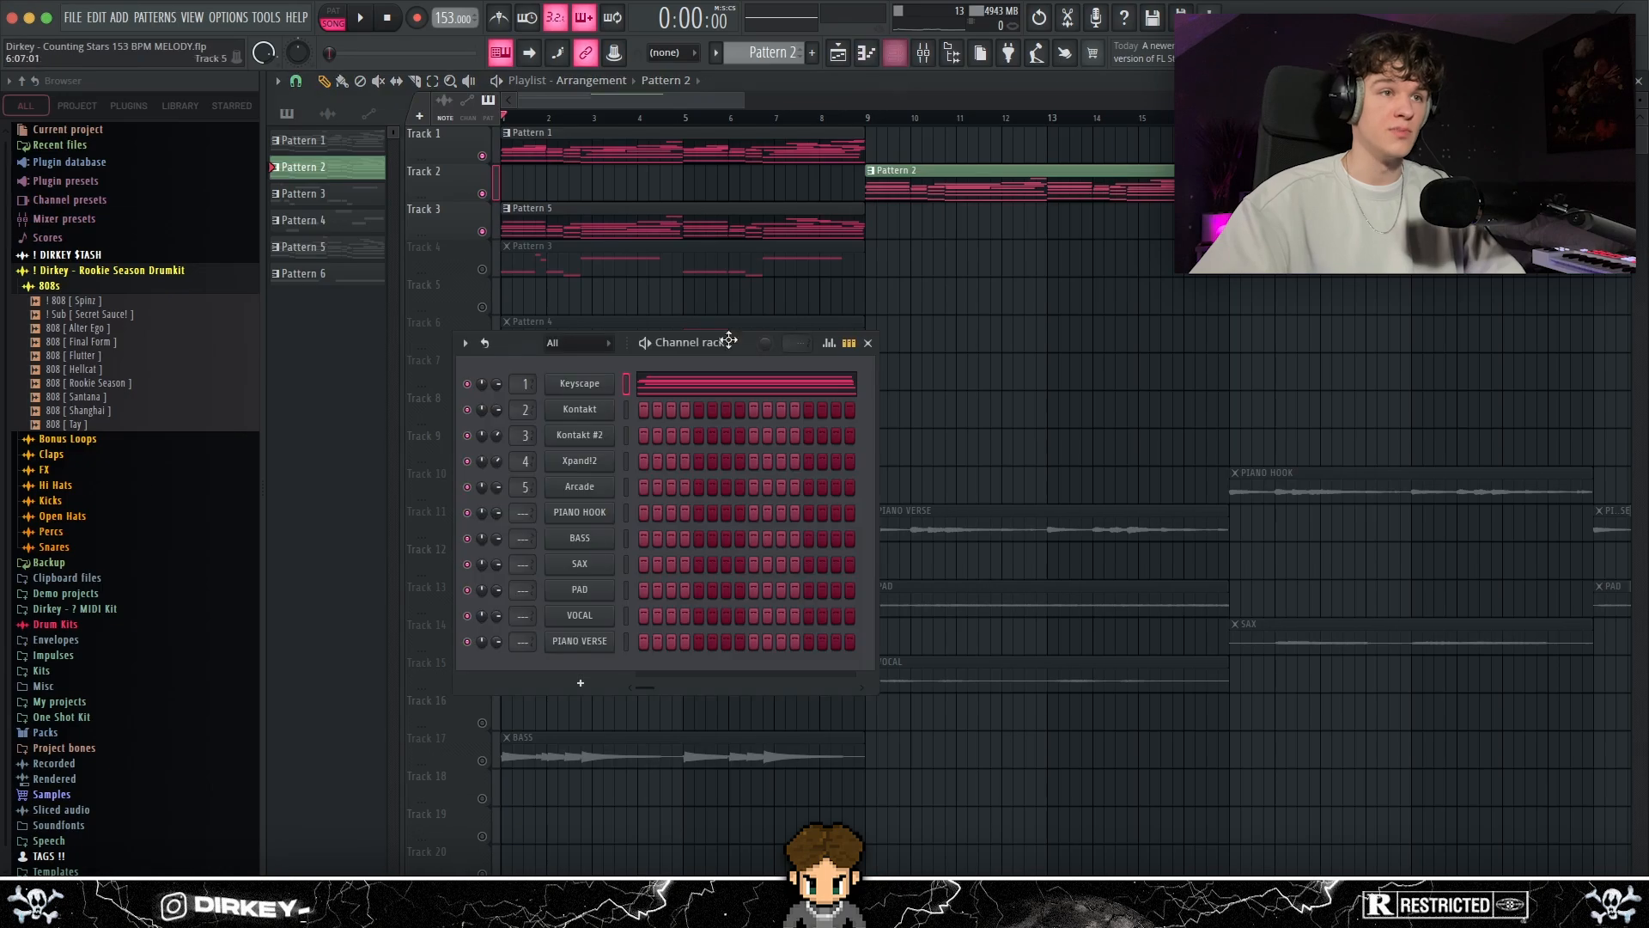
Step: Open the Xpand!2 instrument from the channel rack and check its +39 The Arrival preset
{"action": "left_click", "coordinate": [577, 463]}
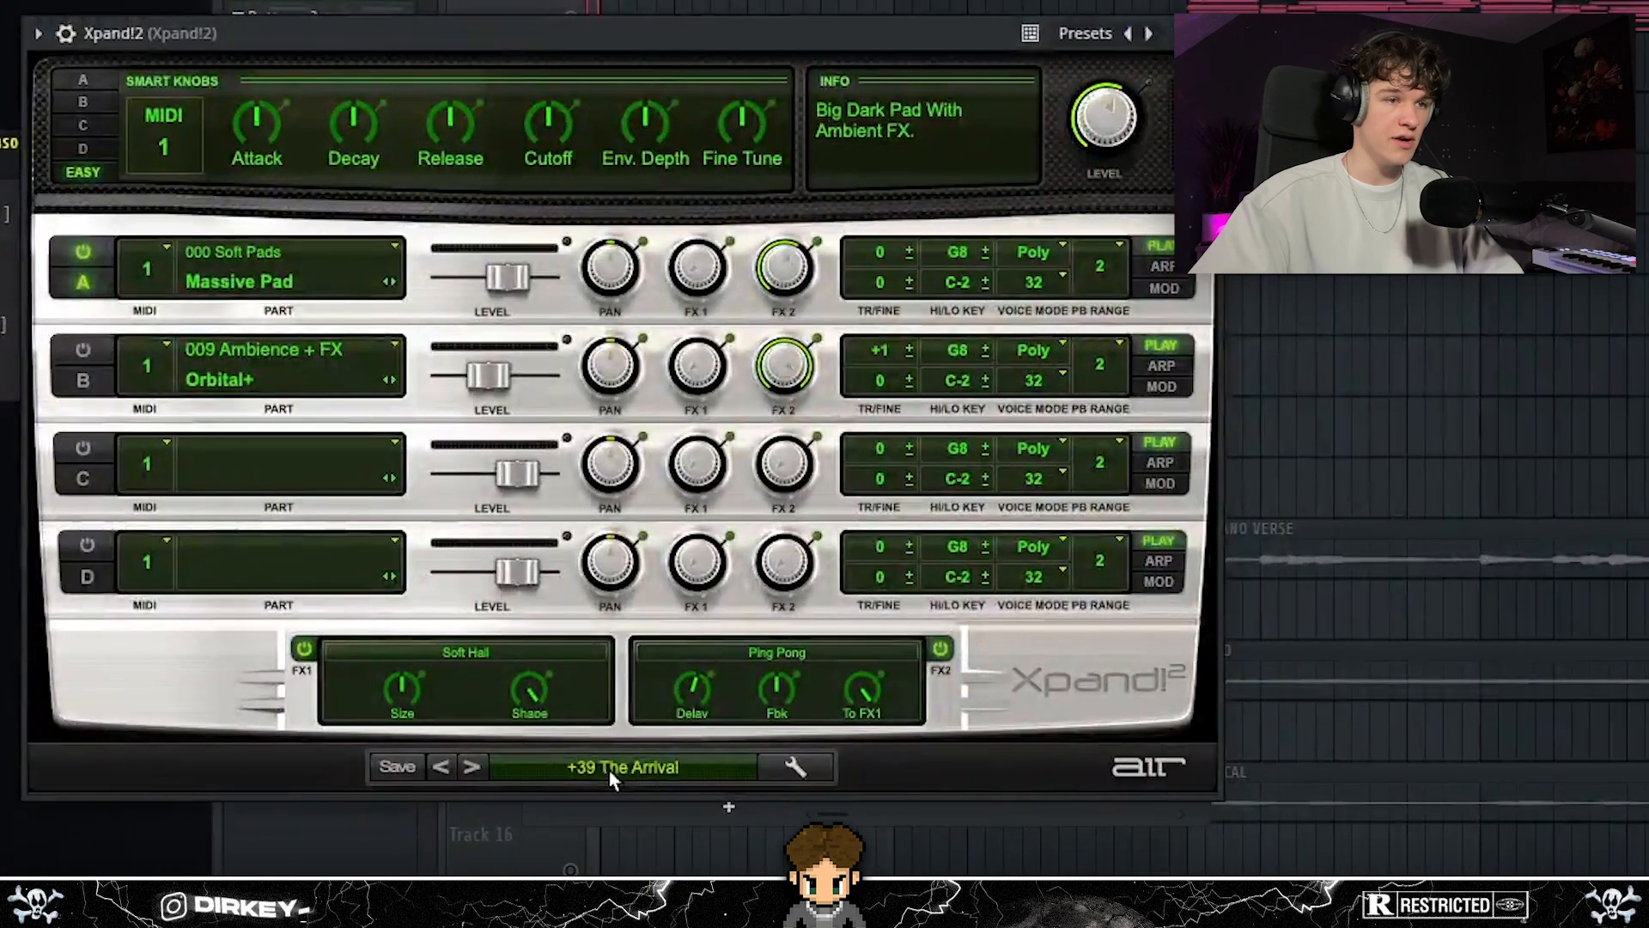
{"action": "left_click", "coordinate": [610, 770]}
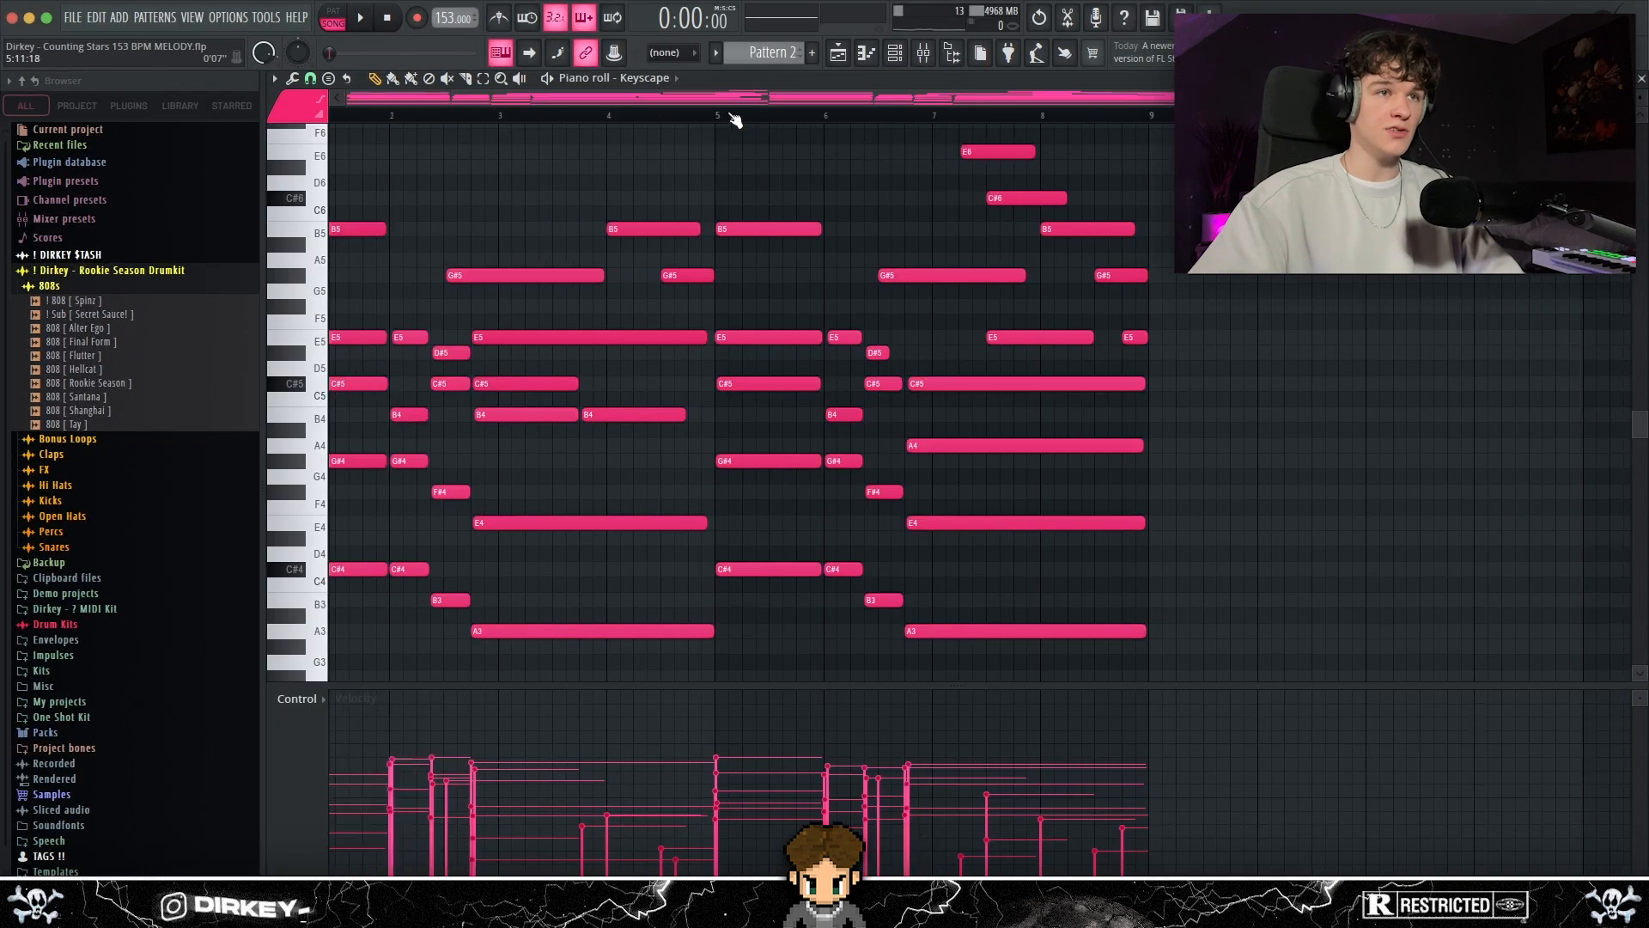
Step: Compare the Keyscape notes of Pattern 2 with the Xpand!2 notes of Pattern 5, and return to the playlist
{"action": "scroll", "coordinate": [736, 120], "scroll_direction": "left", "scroll_amount": 1}
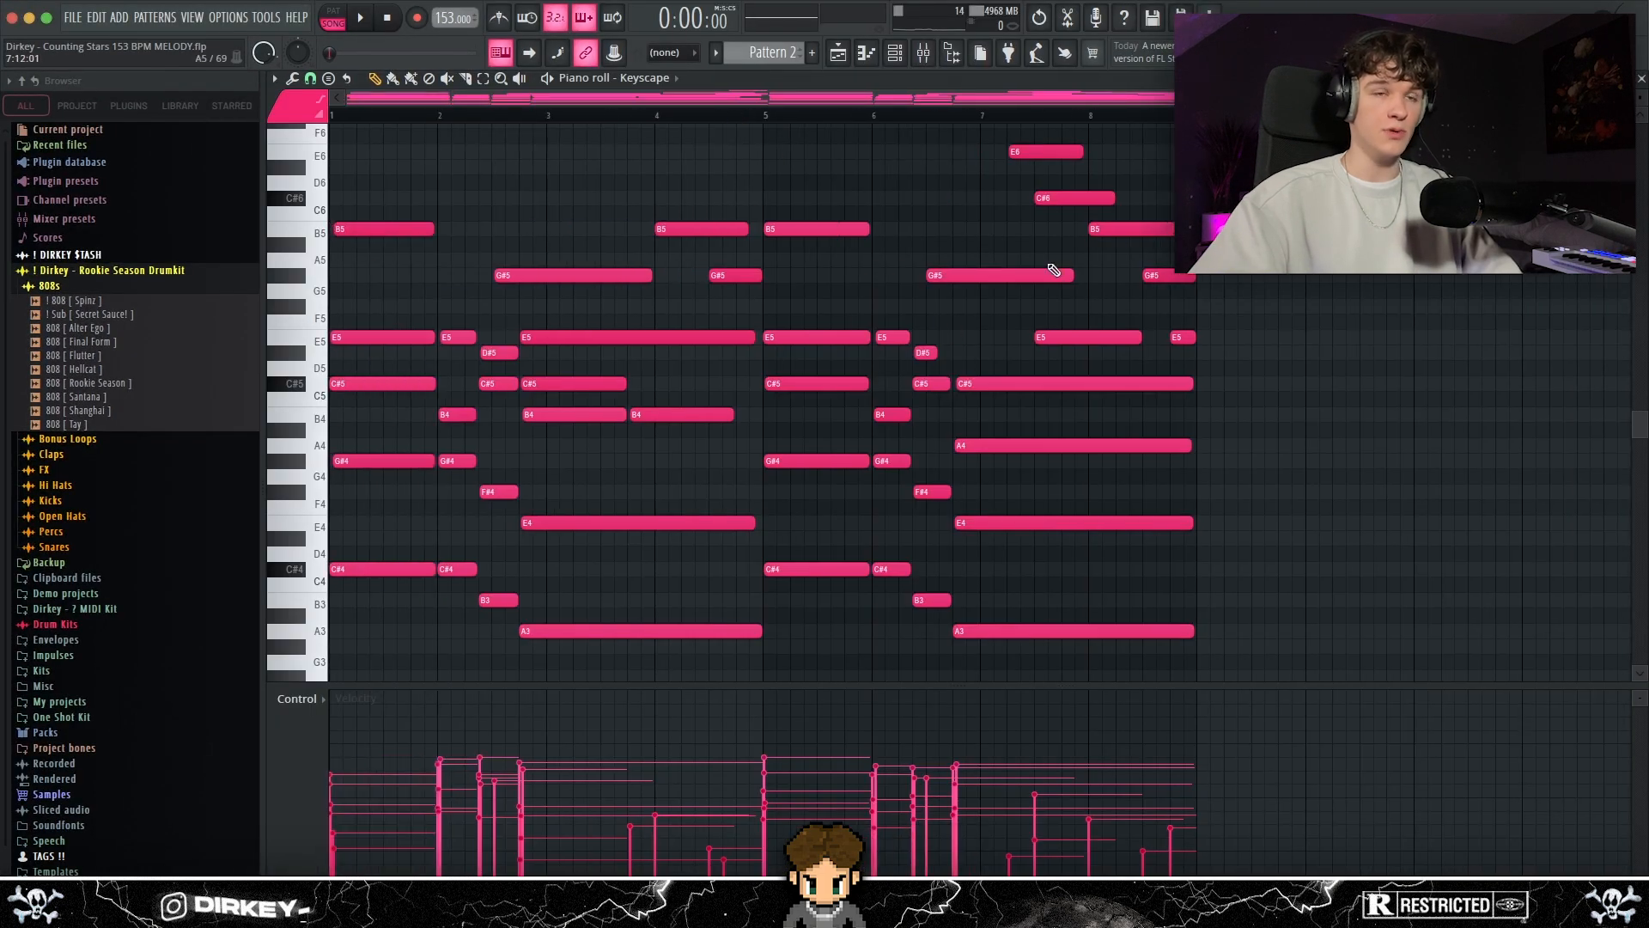
{"action": "key", "text": "Escape"}
{"action": "double_click", "coordinate": [580, 232]}
{"action": "scroll", "coordinate": [531, 125], "scroll_direction": "left", "scroll_amount": 2}
{"action": "scroll", "coordinate": [648, 275], "scroll_direction": "up", "scroll_amount": 5}
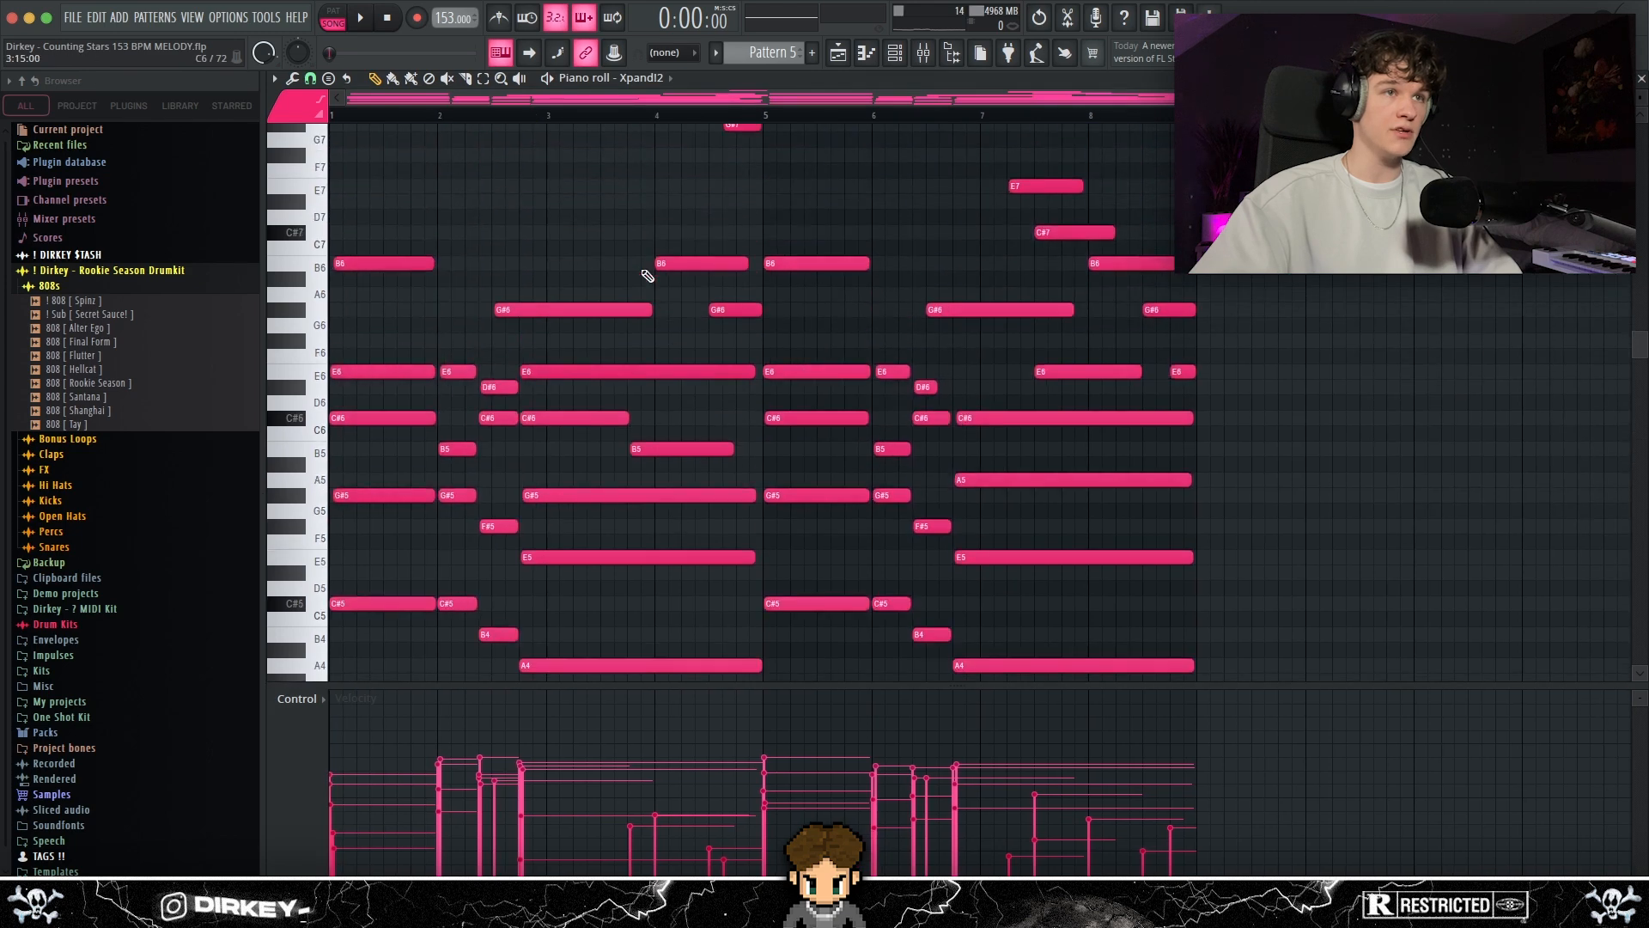
{"action": "scroll", "coordinate": [651, 276], "scroll_direction": "down", "scroll_amount": 7}
{"action": "scroll", "coordinate": [646, 541], "scroll_direction": "up", "scroll_amount": 5}
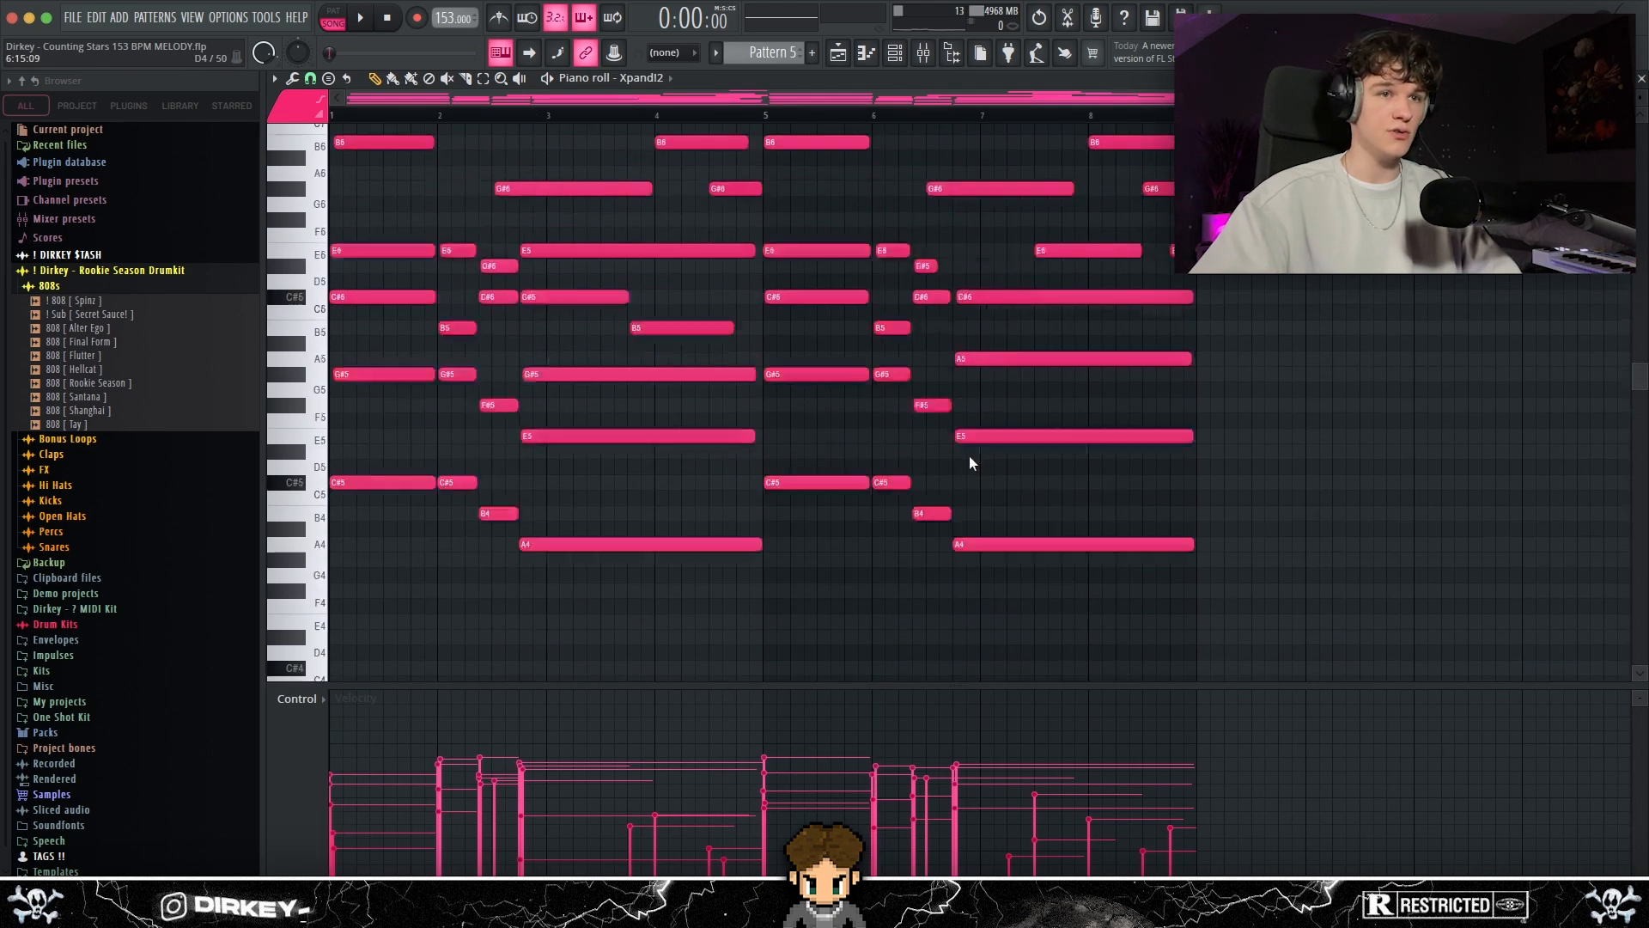
{"action": "scroll", "coordinate": [350, 396], "scroll_direction": "down", "scroll_amount": 3}
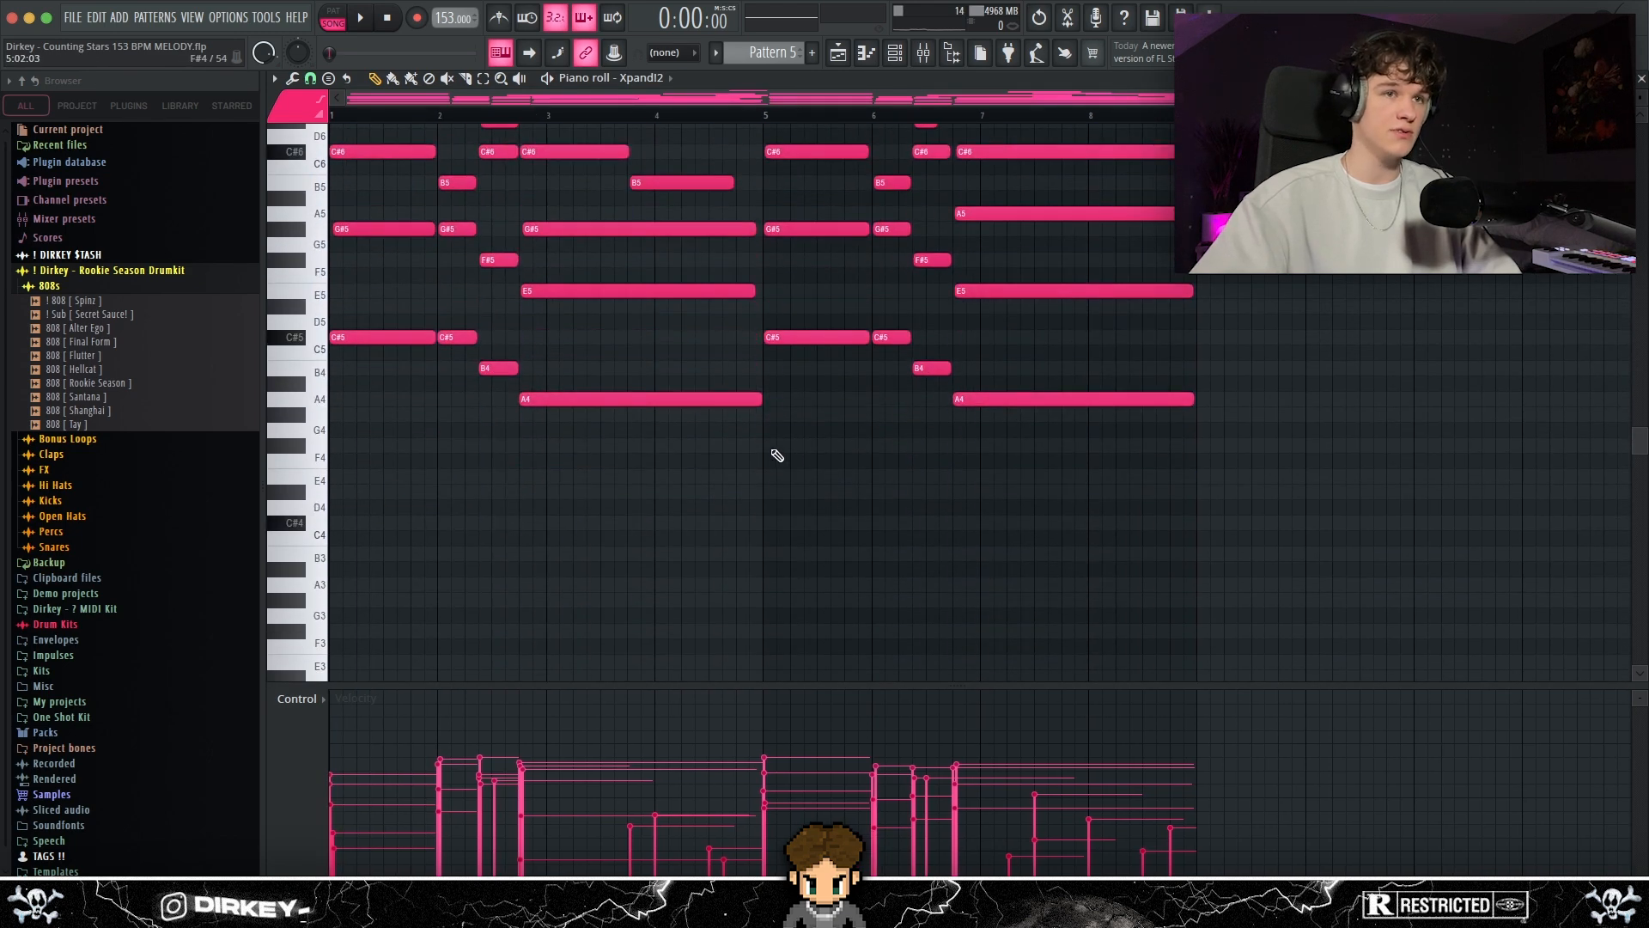
{"action": "key", "text": "F5"}
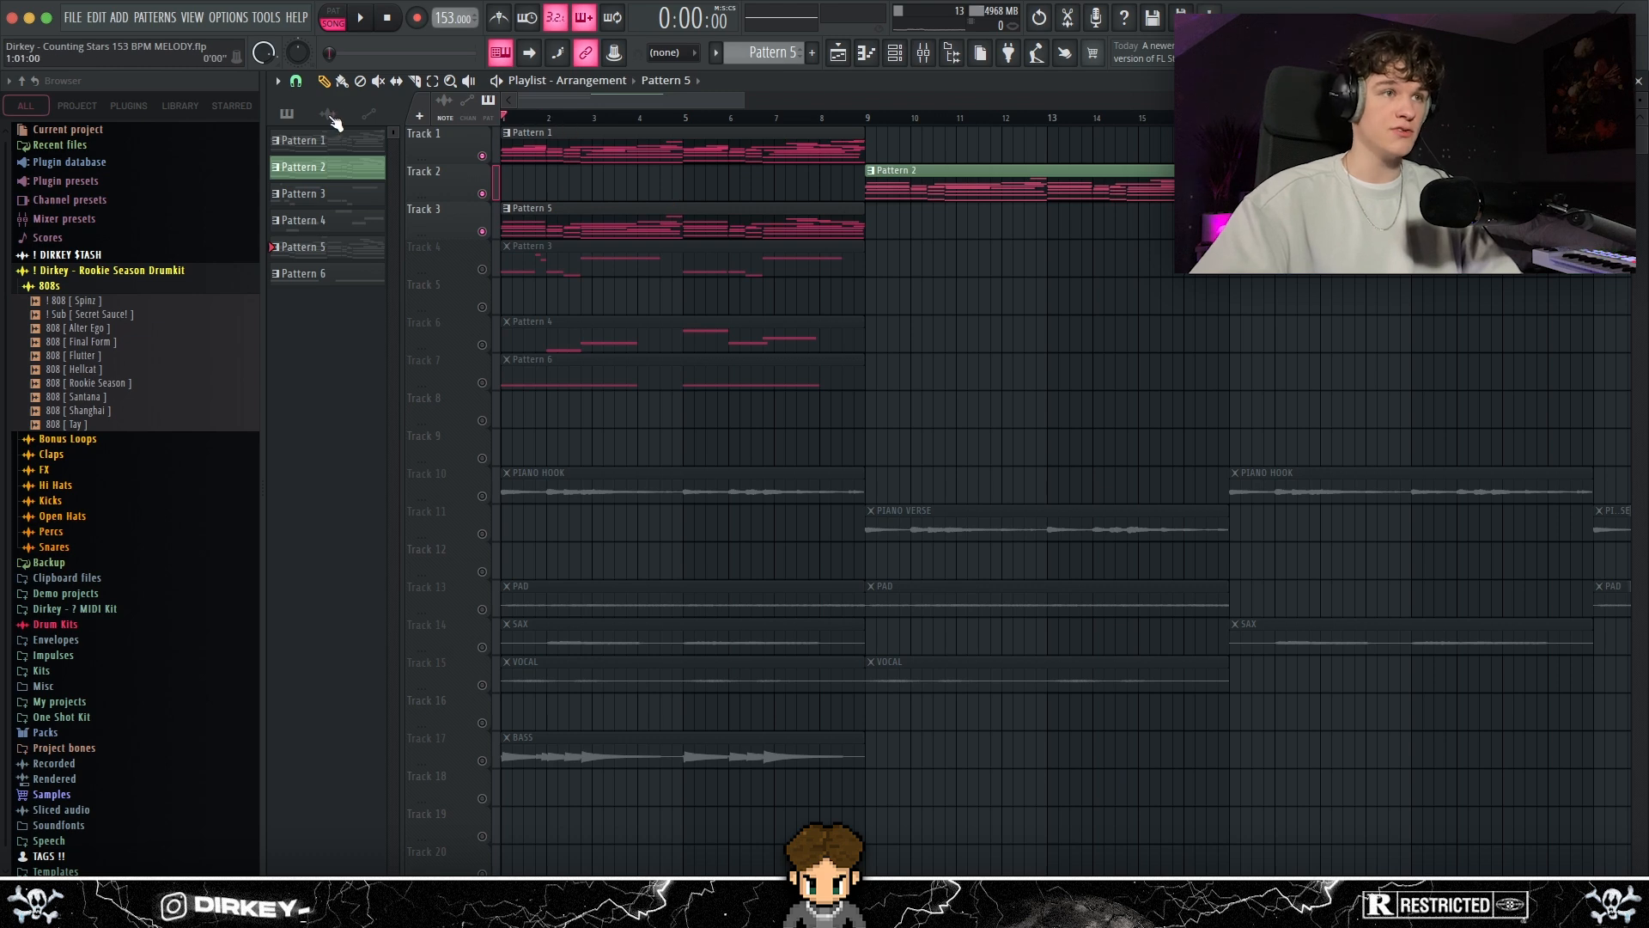
Step: Reopen the Pattern 5 Xpand!2 notes and play back the layered arrangement
{"action": "double_click", "coordinate": [621, 221]}
{"action": "key", "text": "space"}
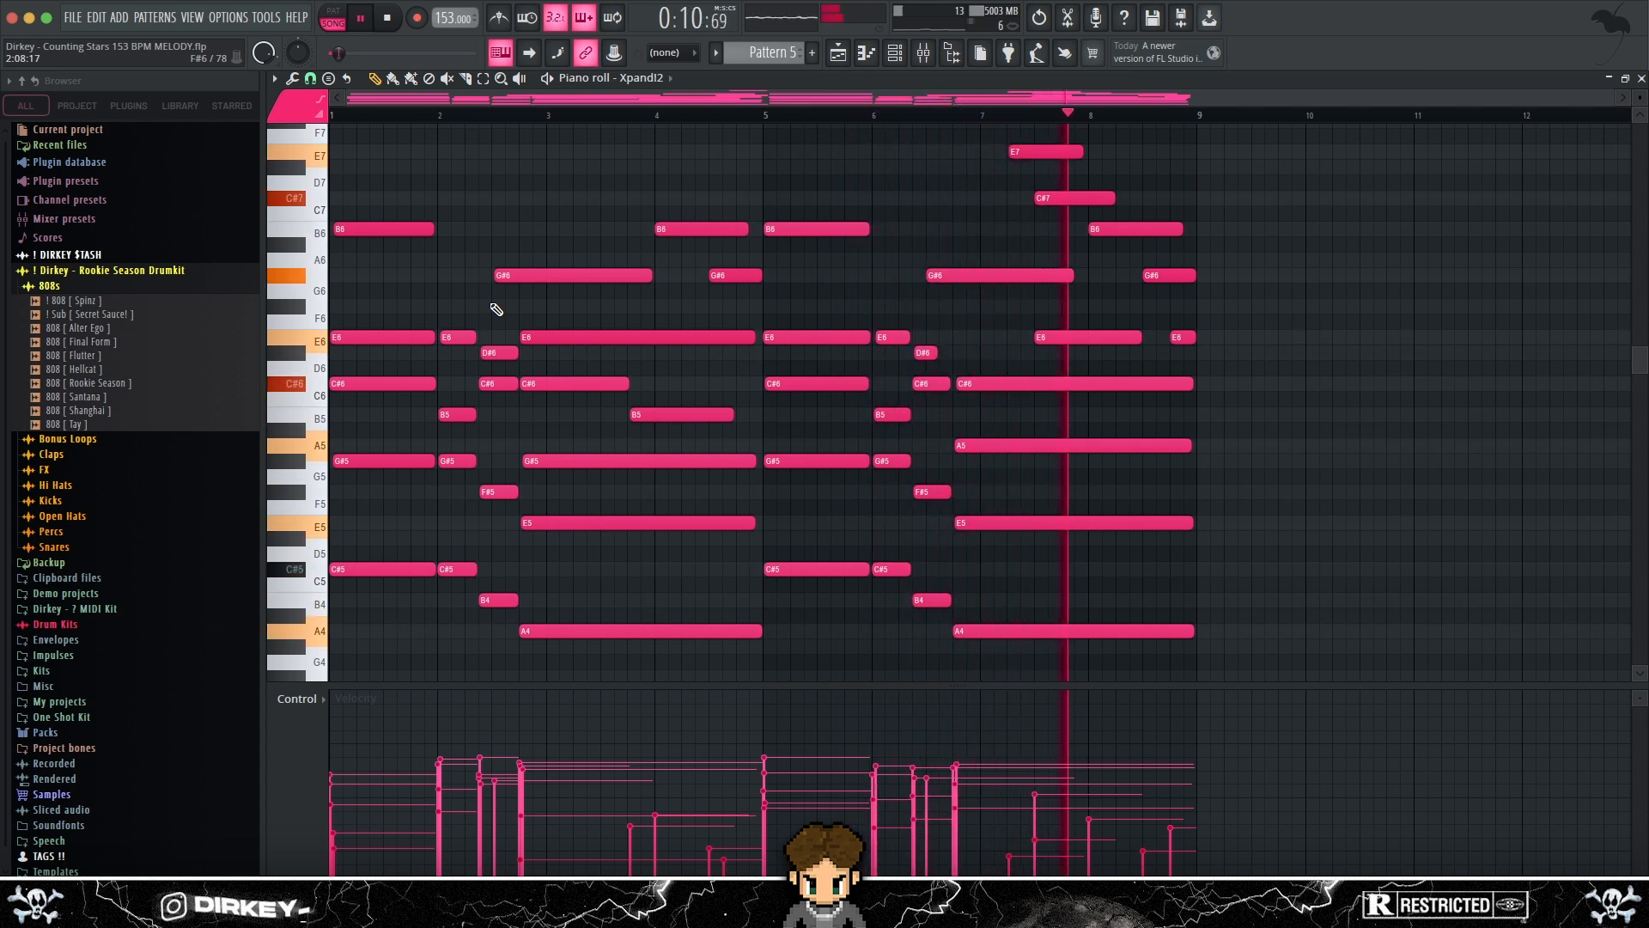
{"action": "key", "text": "space"}
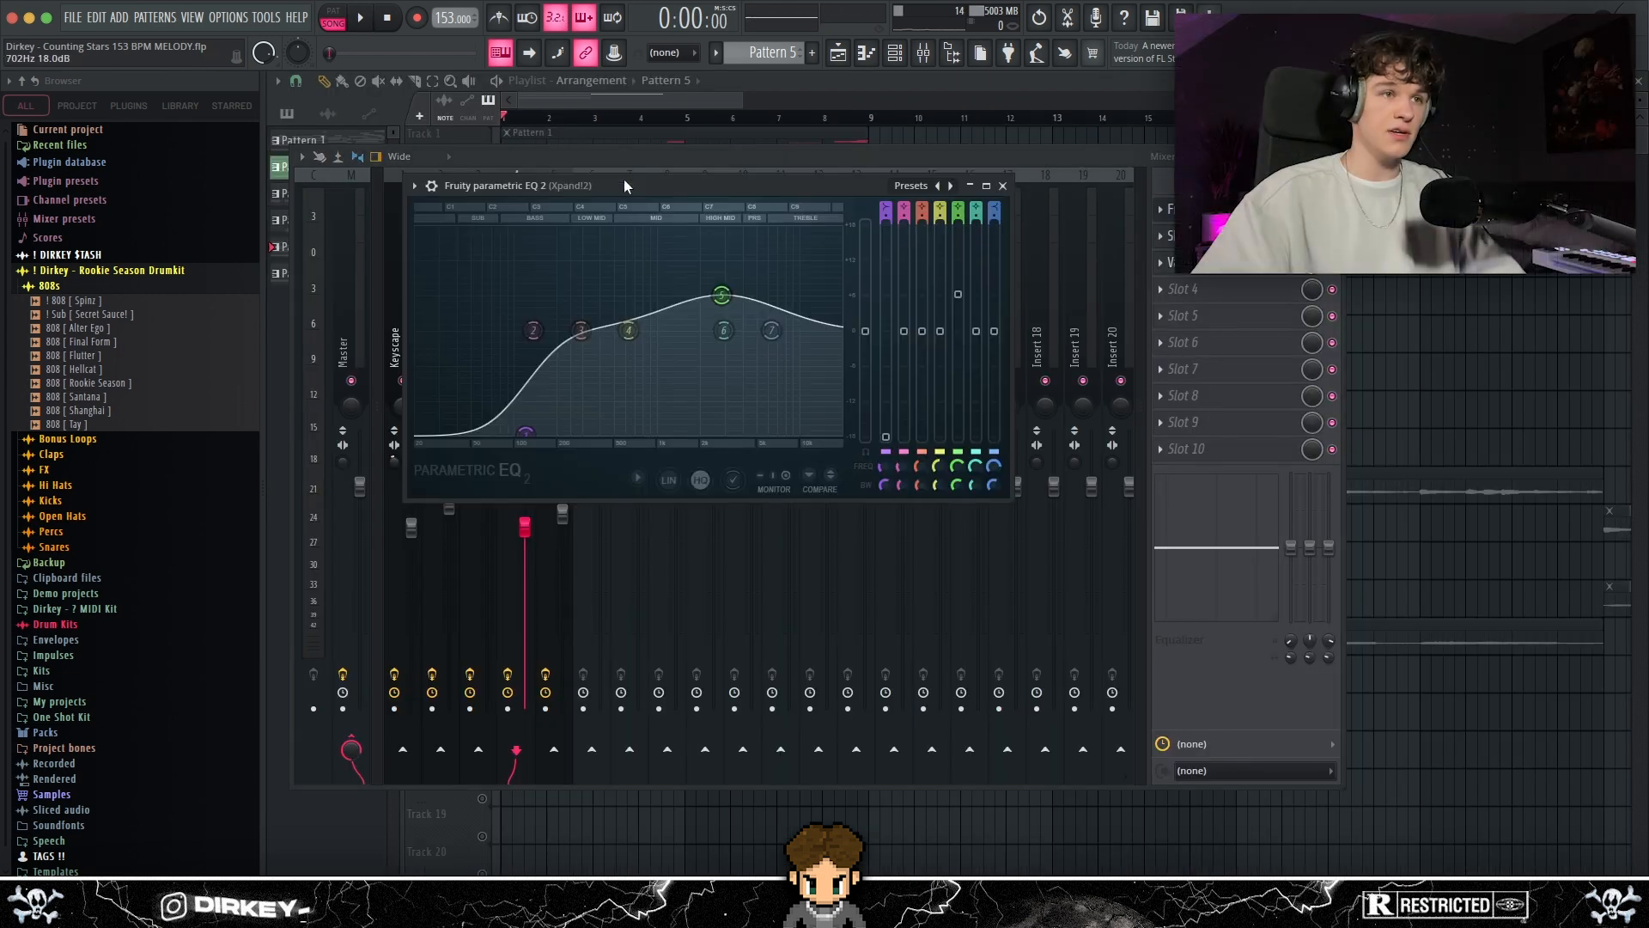
Step: Review the Xpand!2 track's Fruity parametric EQ 2 curve and its ShaperBox 2 pan modulation settings
{"action": "left_click_drag", "start_coordinate": [624, 179], "coordinate": [693, 189]}
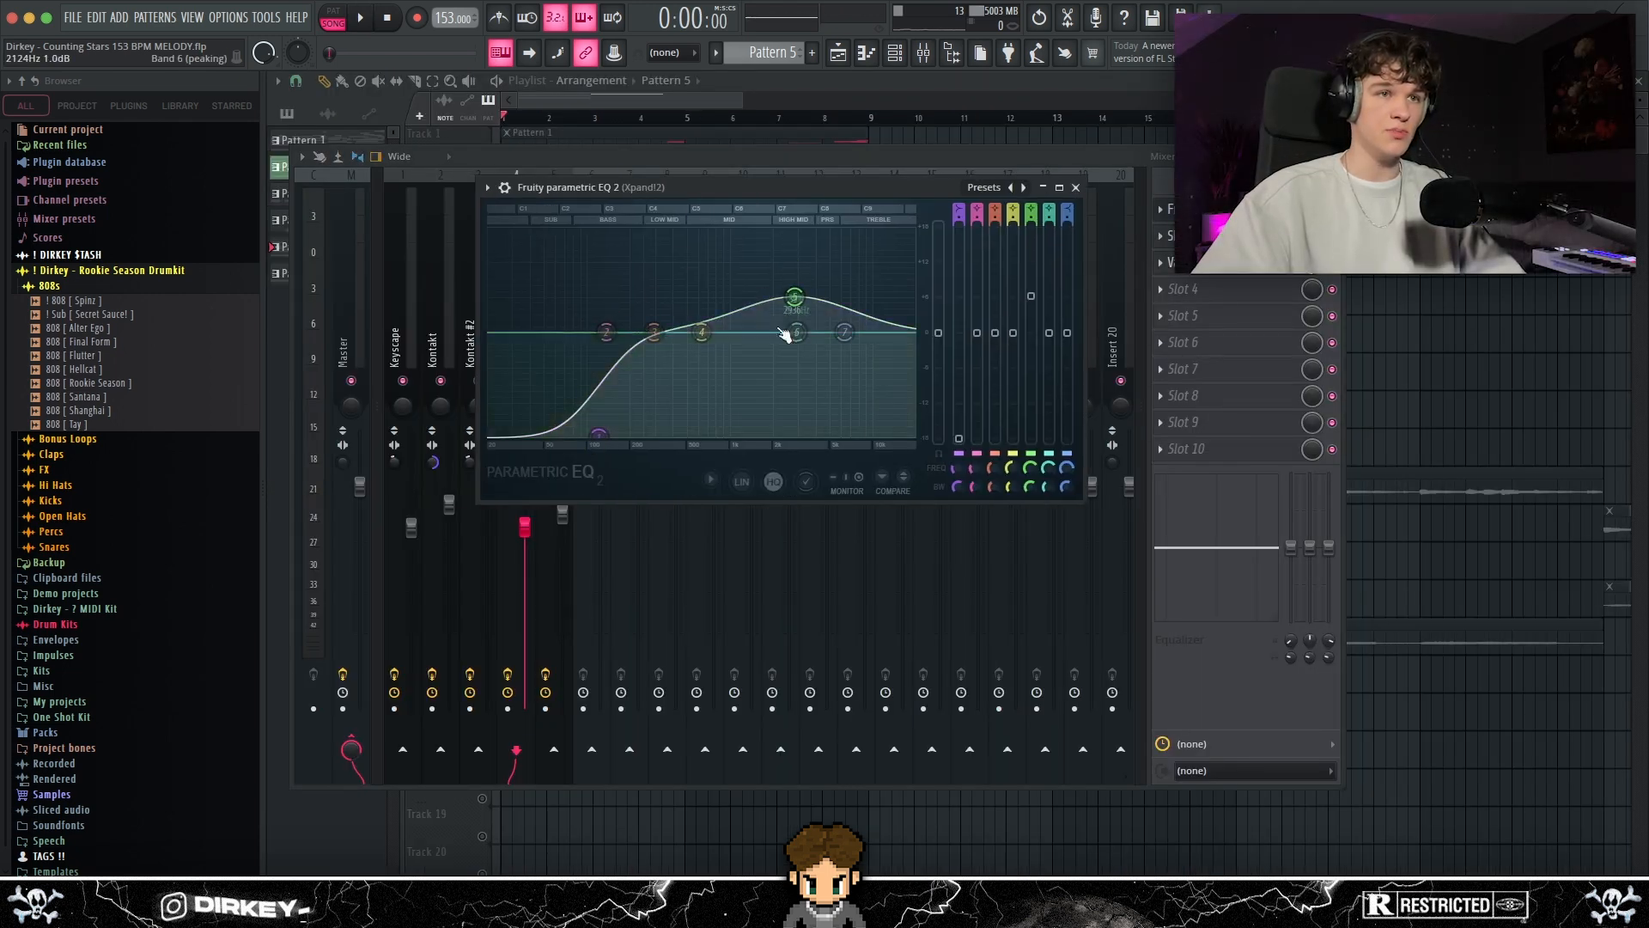
{"action": "left_click", "coordinate": [1203, 235]}
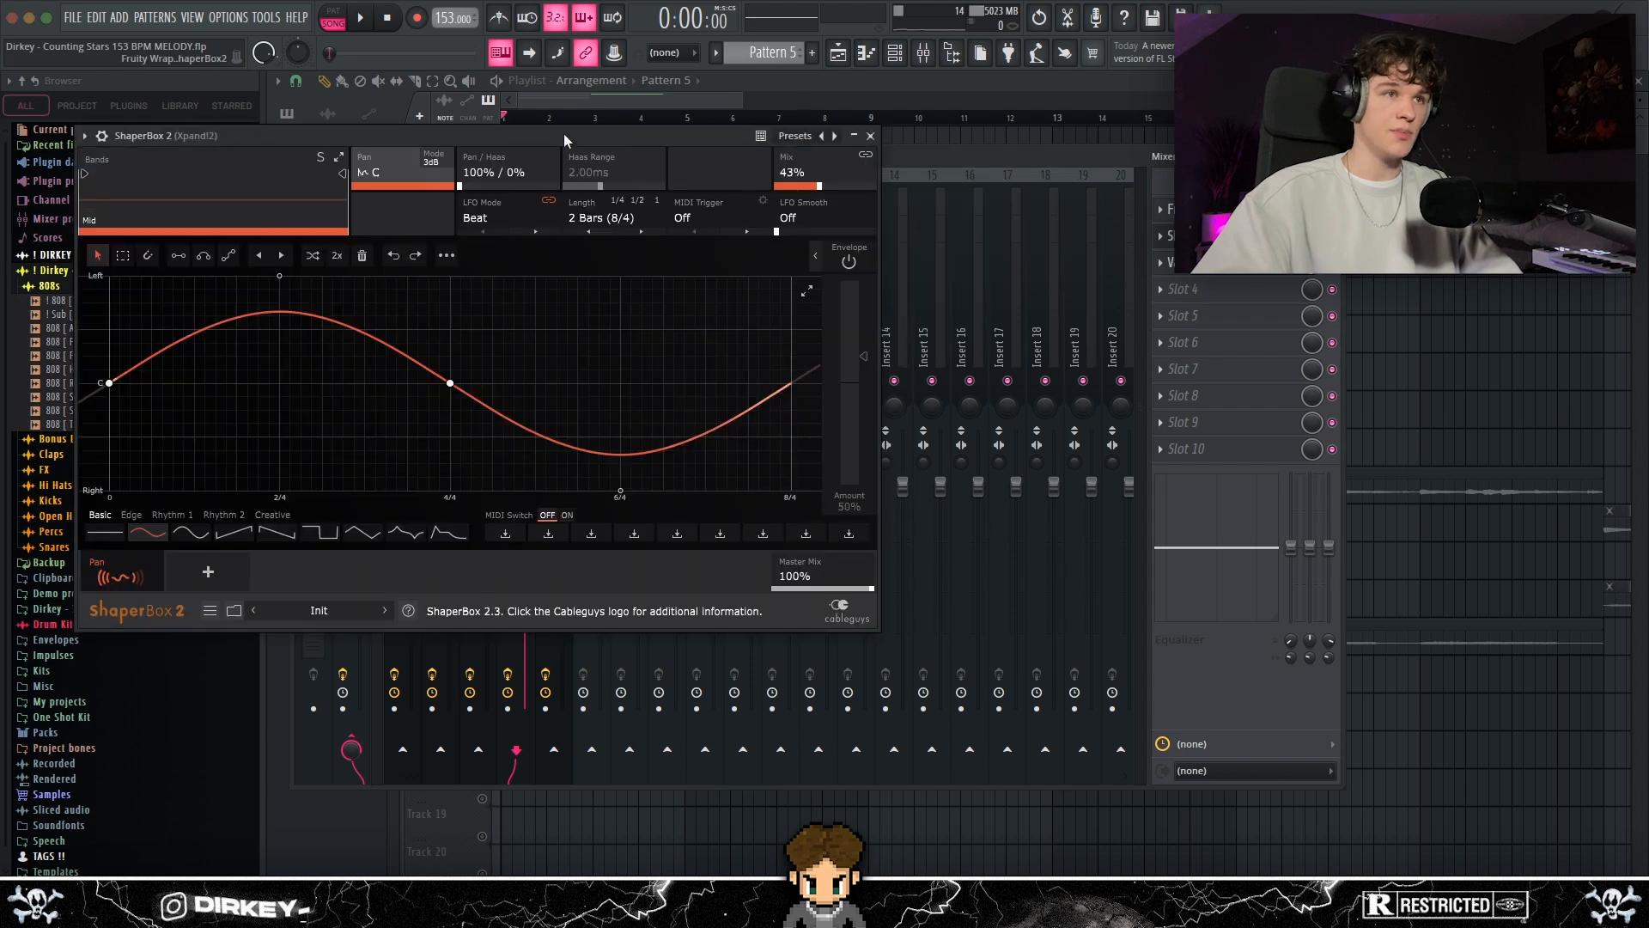
{"action": "left_click_drag", "start_coordinate": [575, 138], "coordinate": [858, 157]}
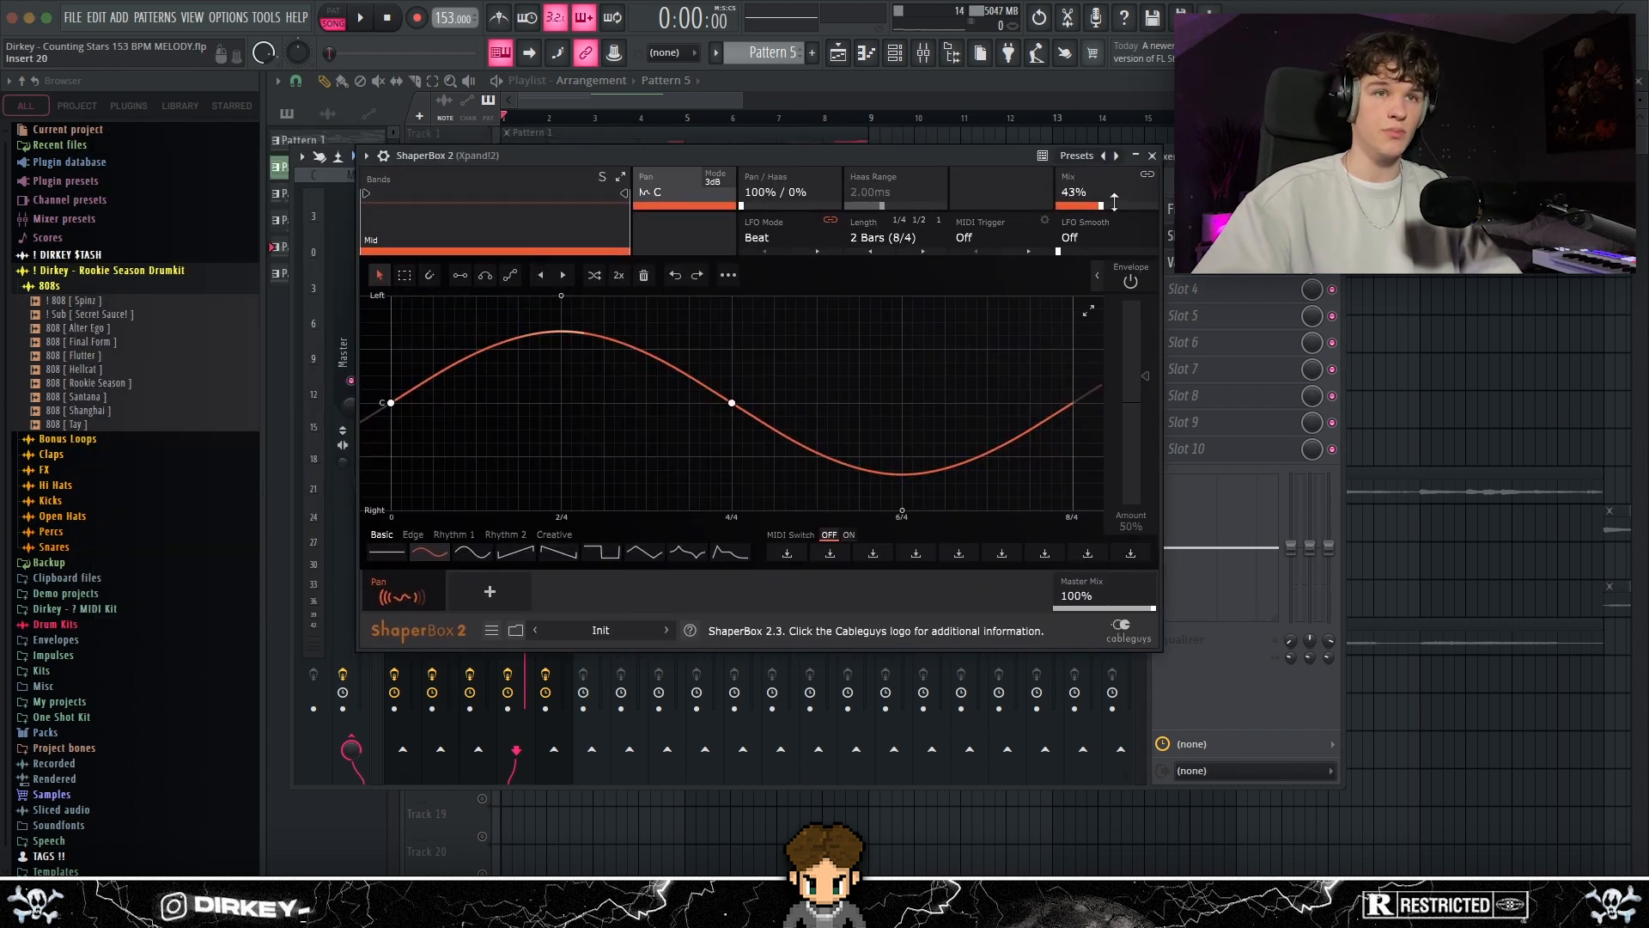
{"action": "left_click_drag", "start_coordinate": [947, 148], "coordinate": [908, 149]}
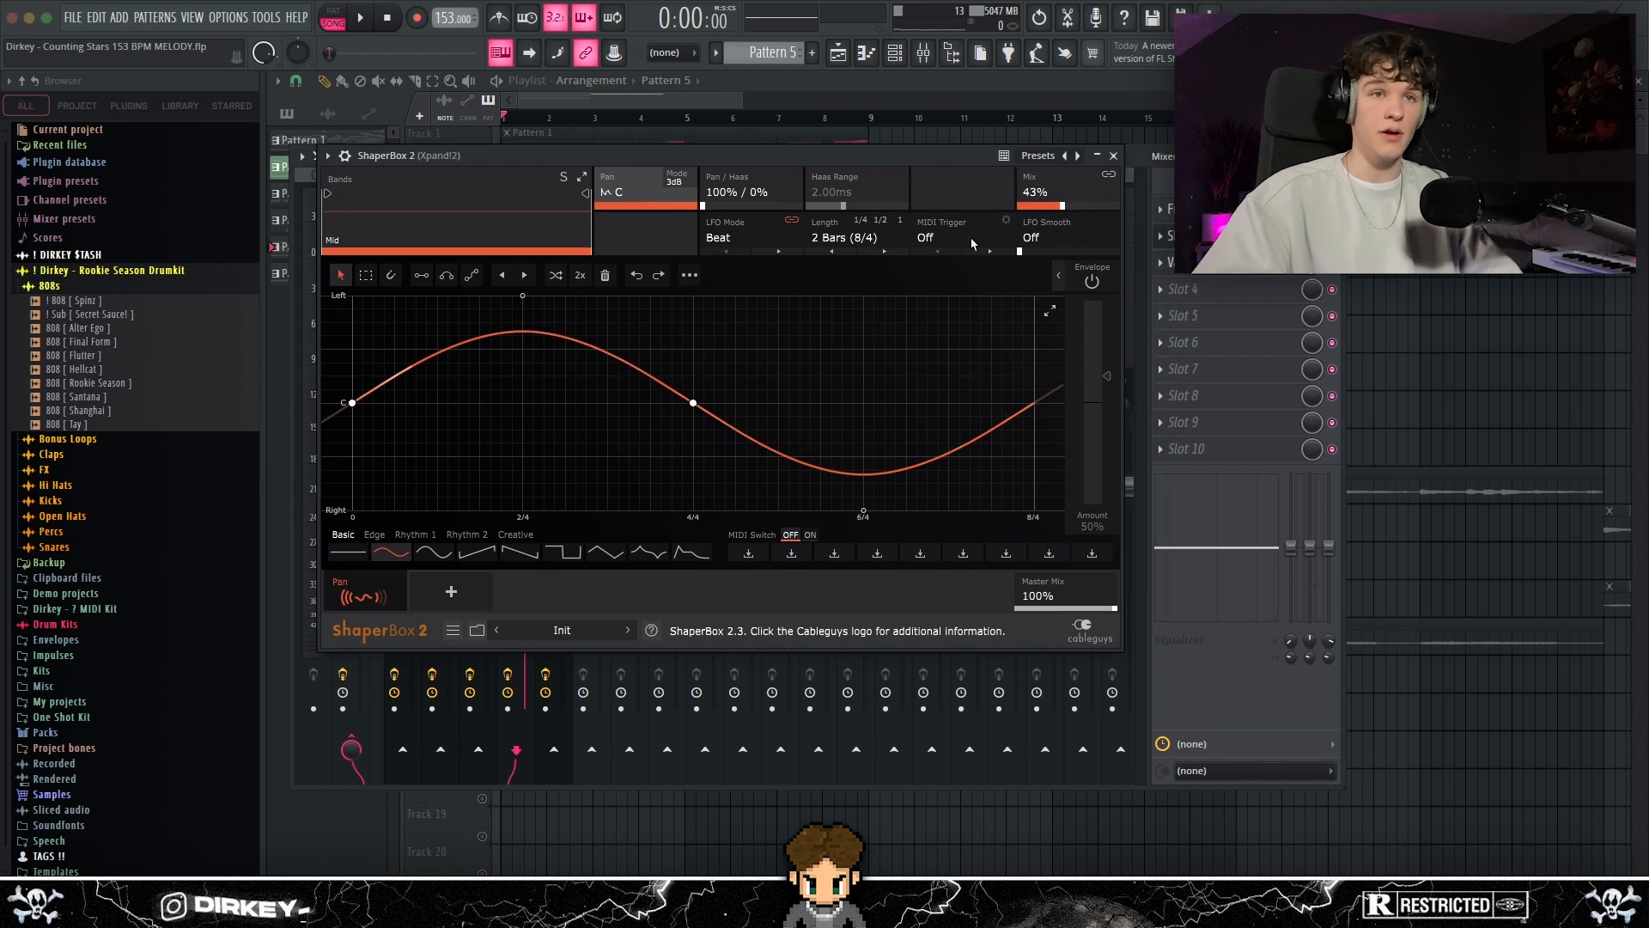
Step: Open the Xpand!2 track's ValhallaVintageVerb, review its Concert Hall reverb settings, and leave it
{"action": "left_click", "coordinate": [1185, 262]}
{"action": "left_click_drag", "start_coordinate": [529, 151], "coordinate": [770, 171]}
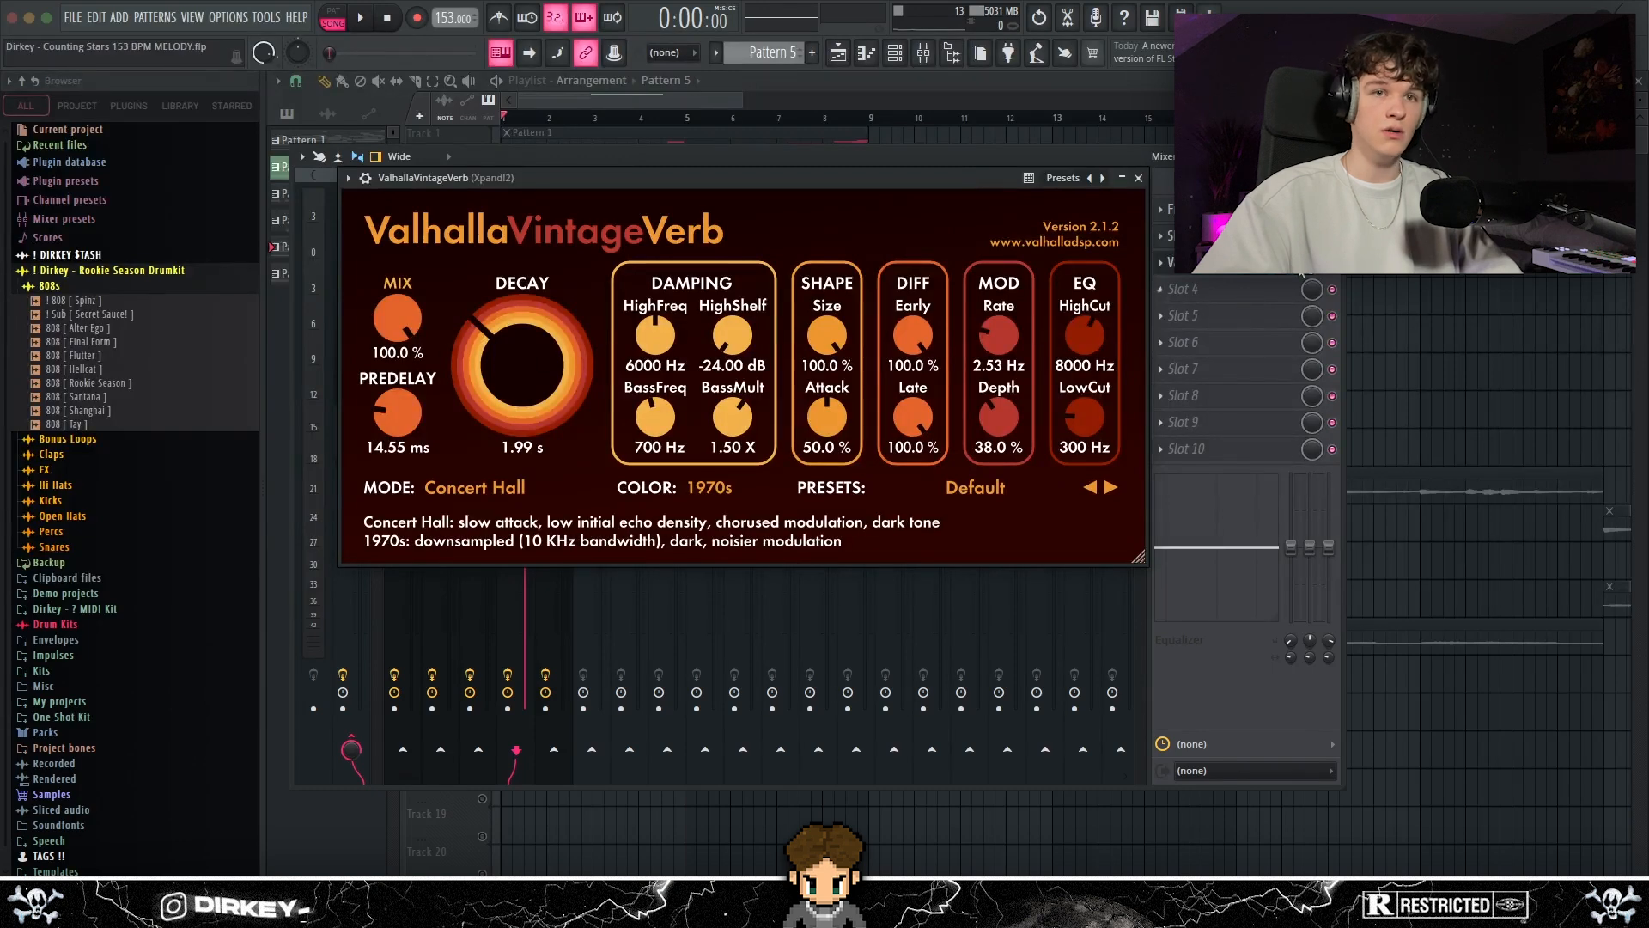
{"action": "left_click_drag", "start_coordinate": [852, 182], "coordinate": [906, 205]}
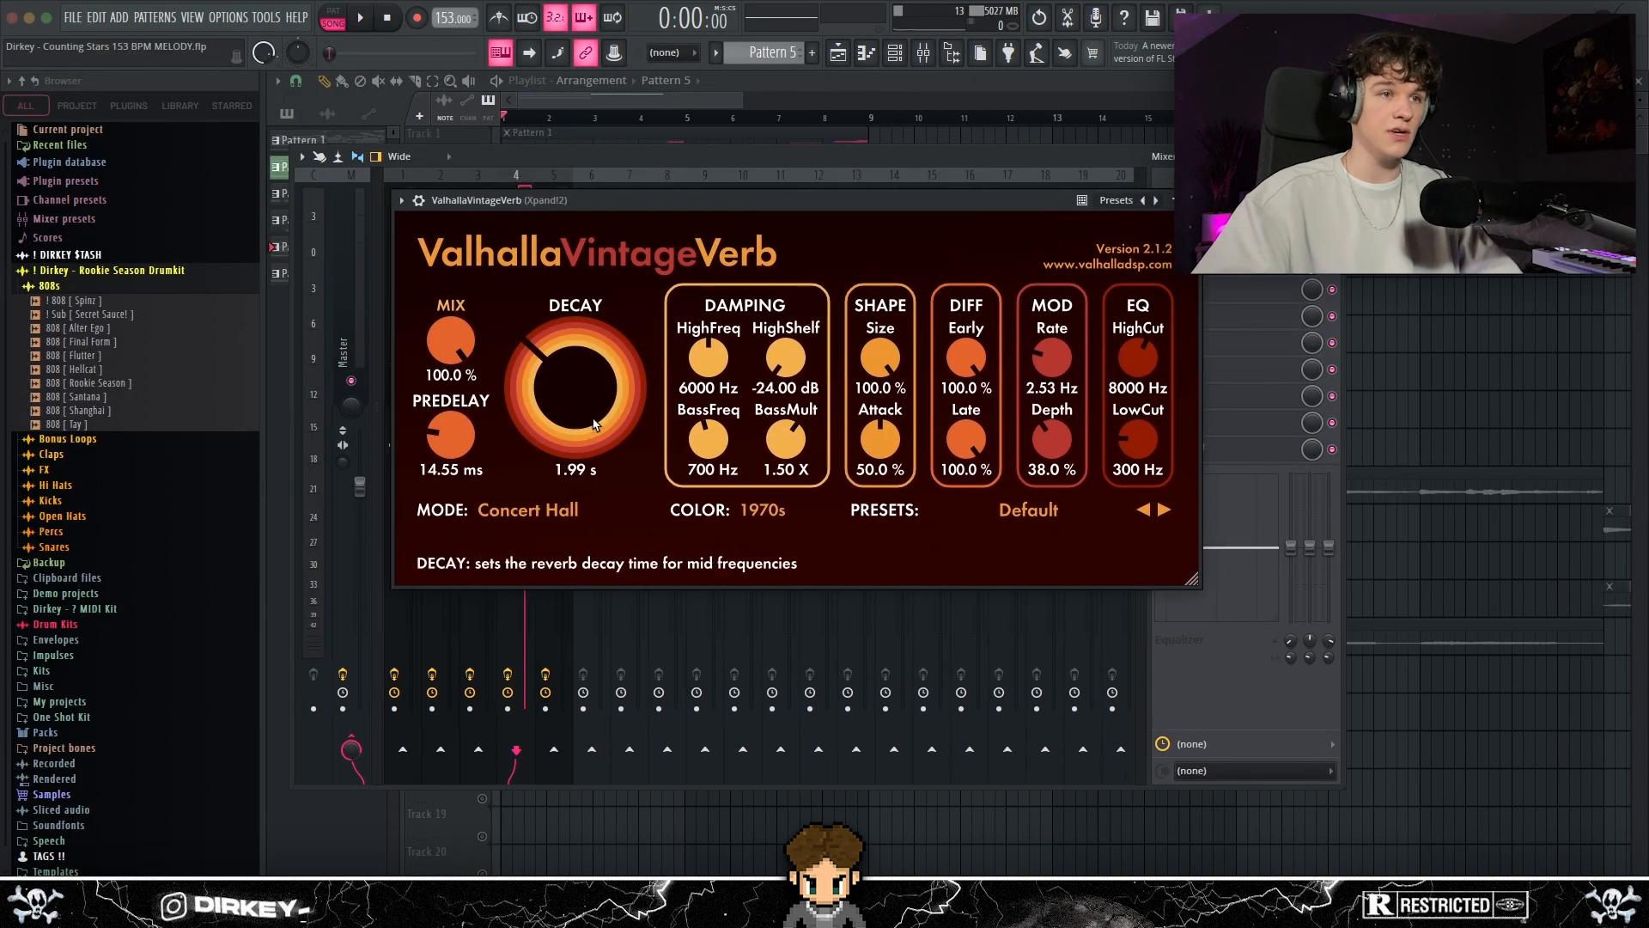
{"action": "left_click", "coordinate": [508, 155]}
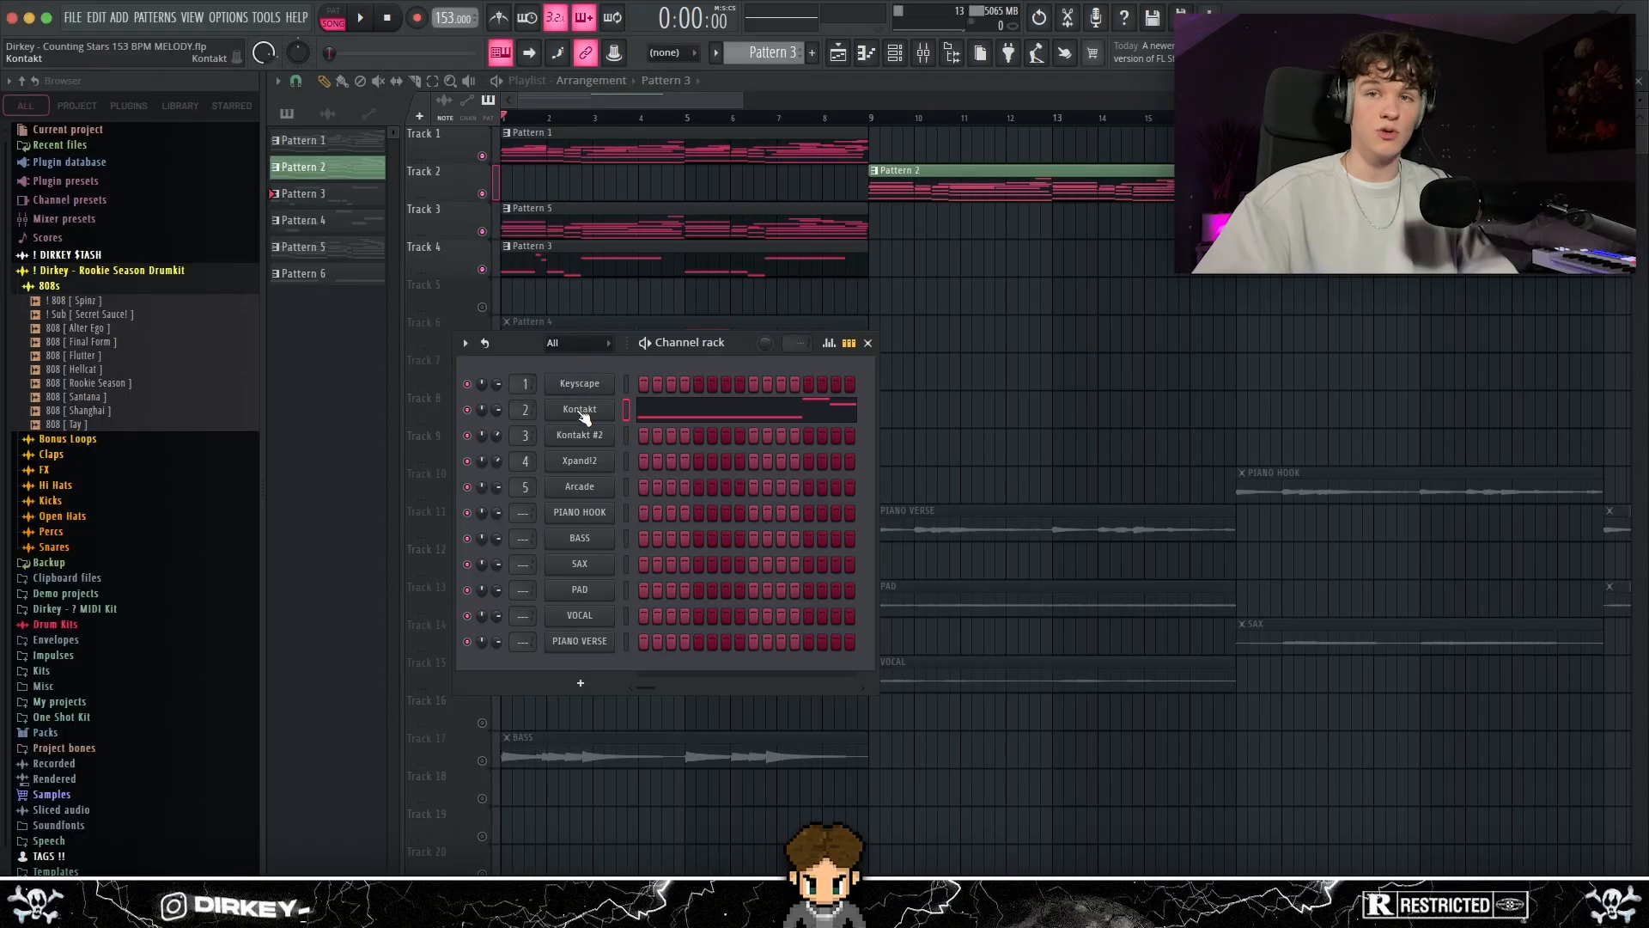
Step: Open the first Kontakt instrument used by Pattern 3 and position its window for viewing
{"action": "left_click", "coordinate": [589, 415]}
{"action": "left_click_drag", "start_coordinate": [552, 165], "coordinate": [617, 145]}
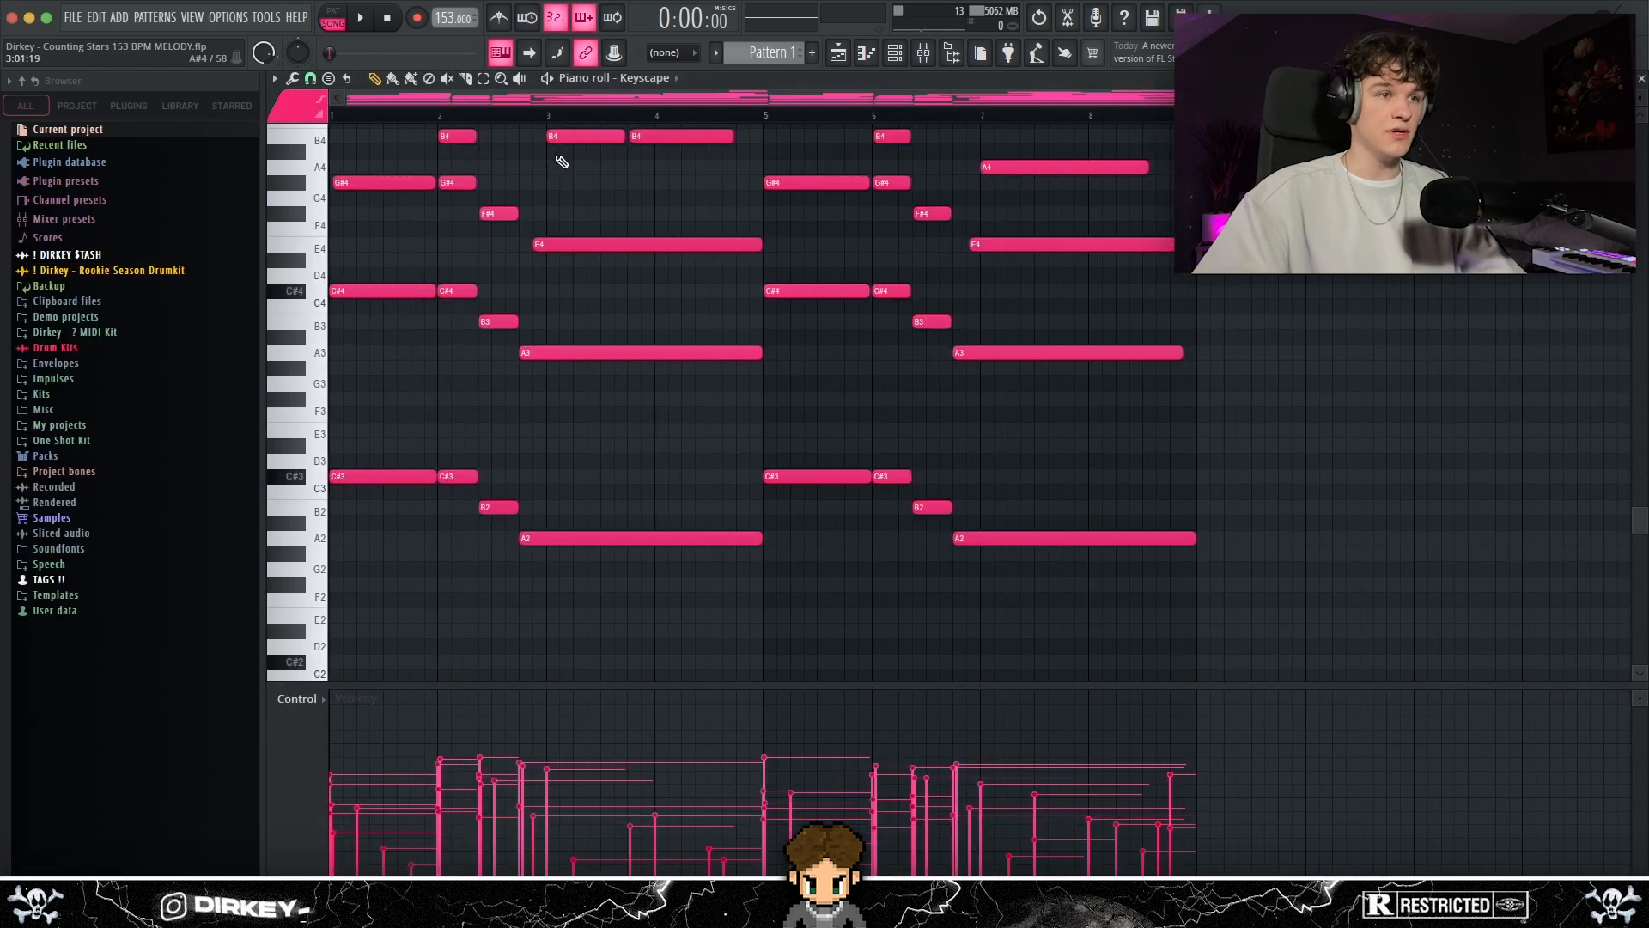
Step: Examine the Keyscape chords and Pattern 3's Kontakt notes, and play back the layered arrangement
{"action": "left_click_drag", "start_coordinate": [427, 483], "coordinate": [1224, 592]}
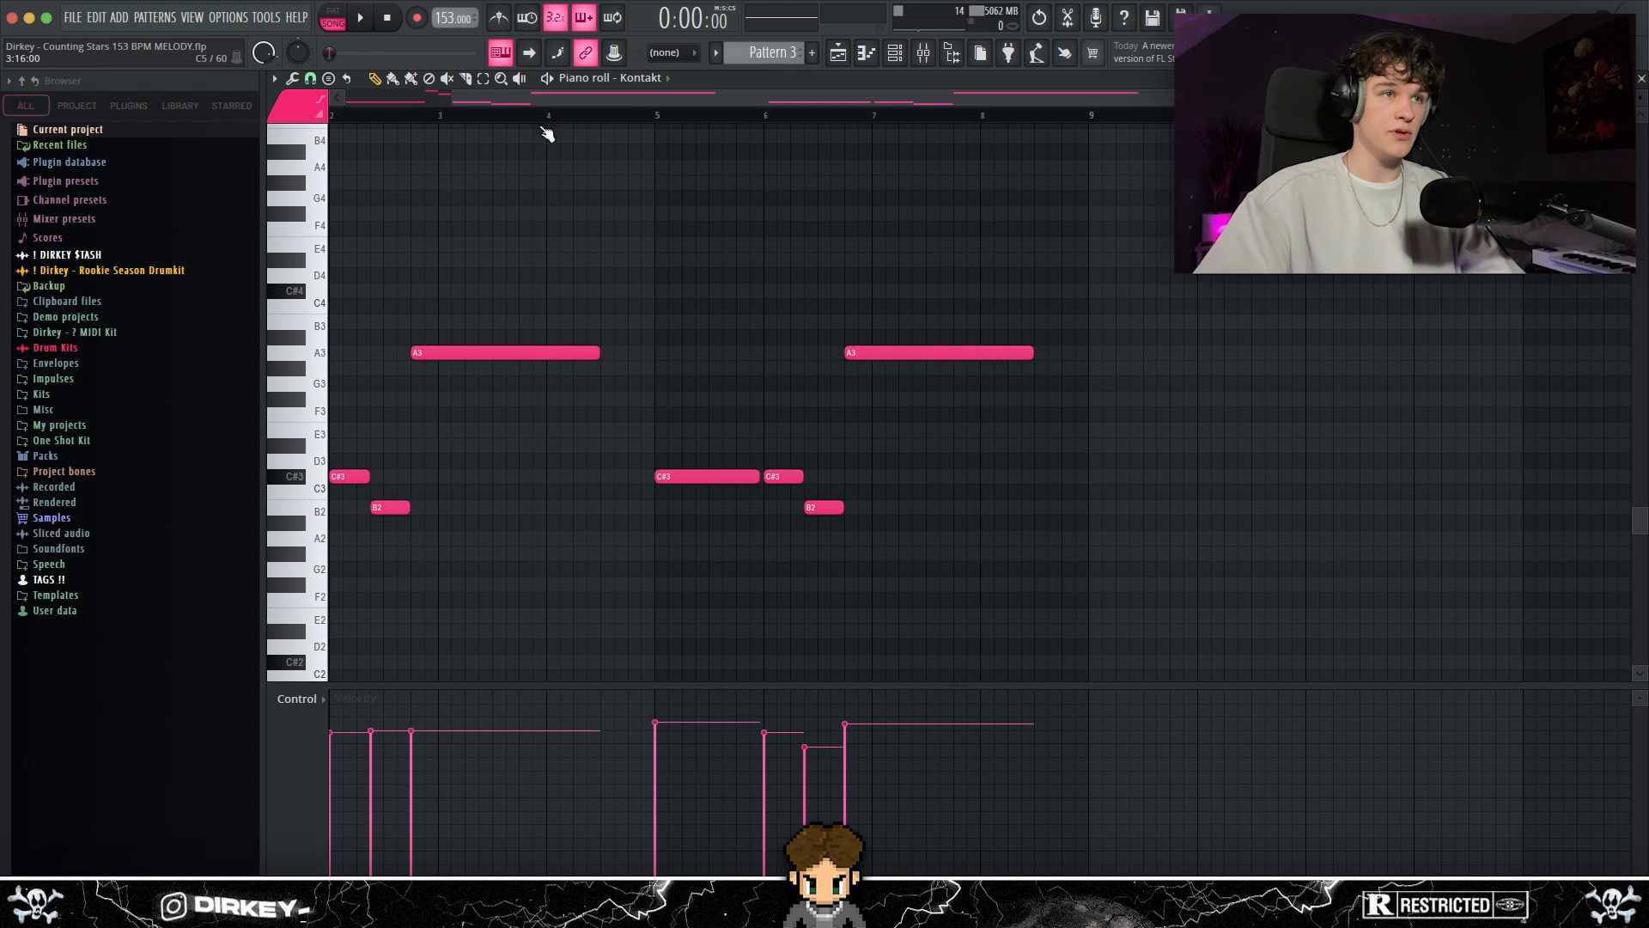
{"action": "left_click", "coordinate": [427, 368]}
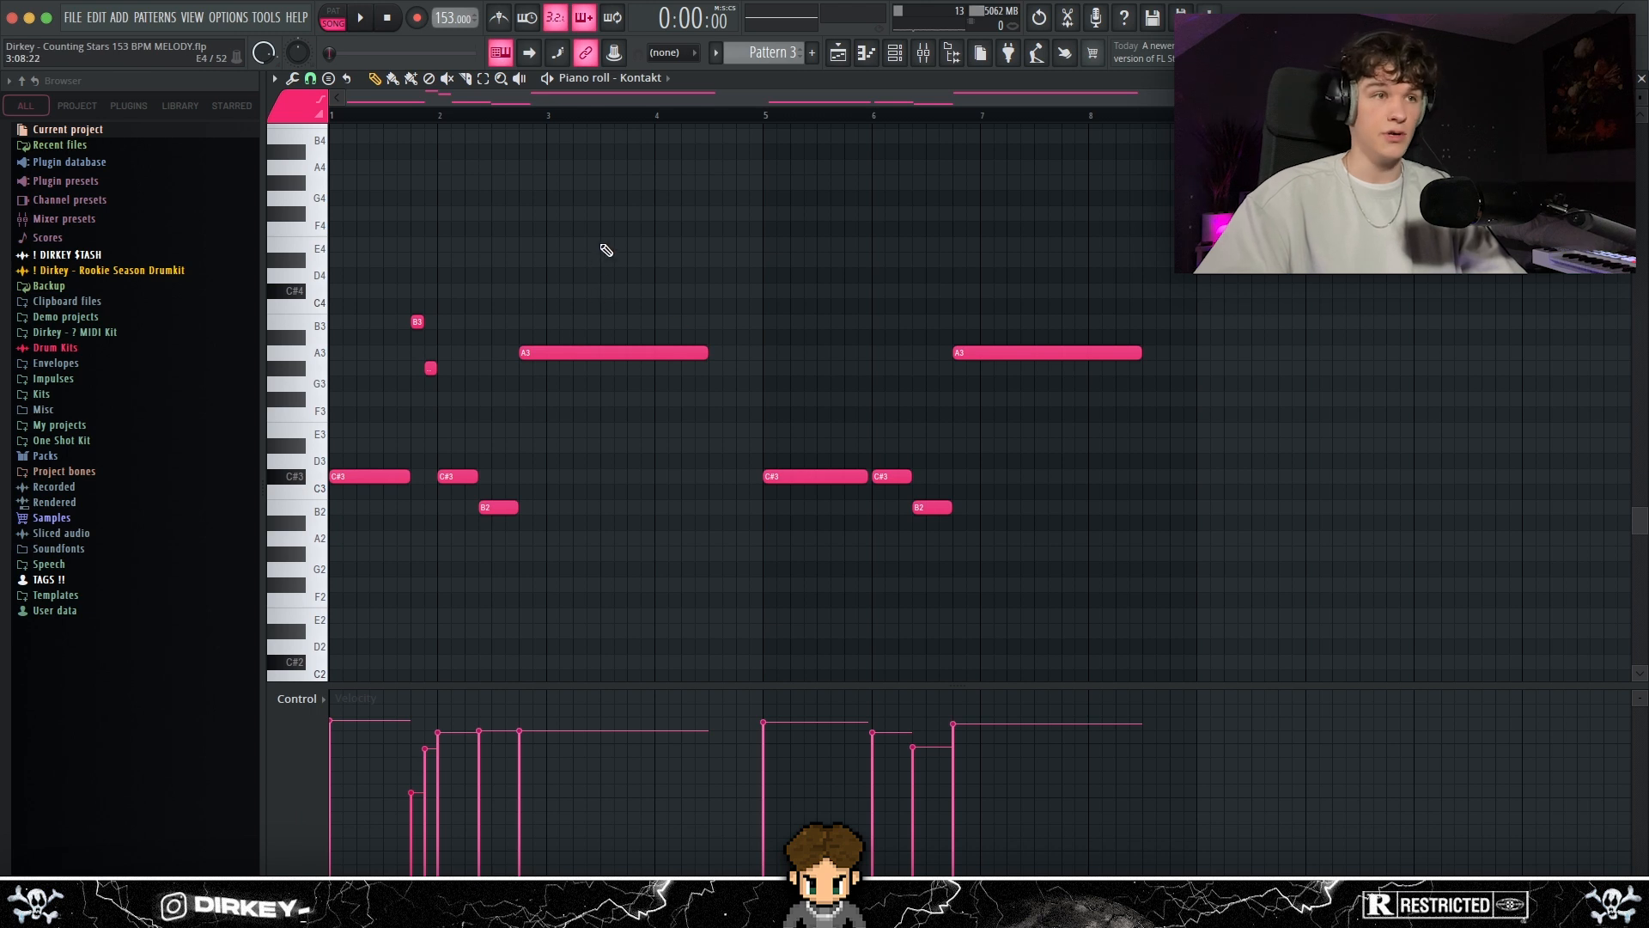
{"action": "key", "text": "space"}
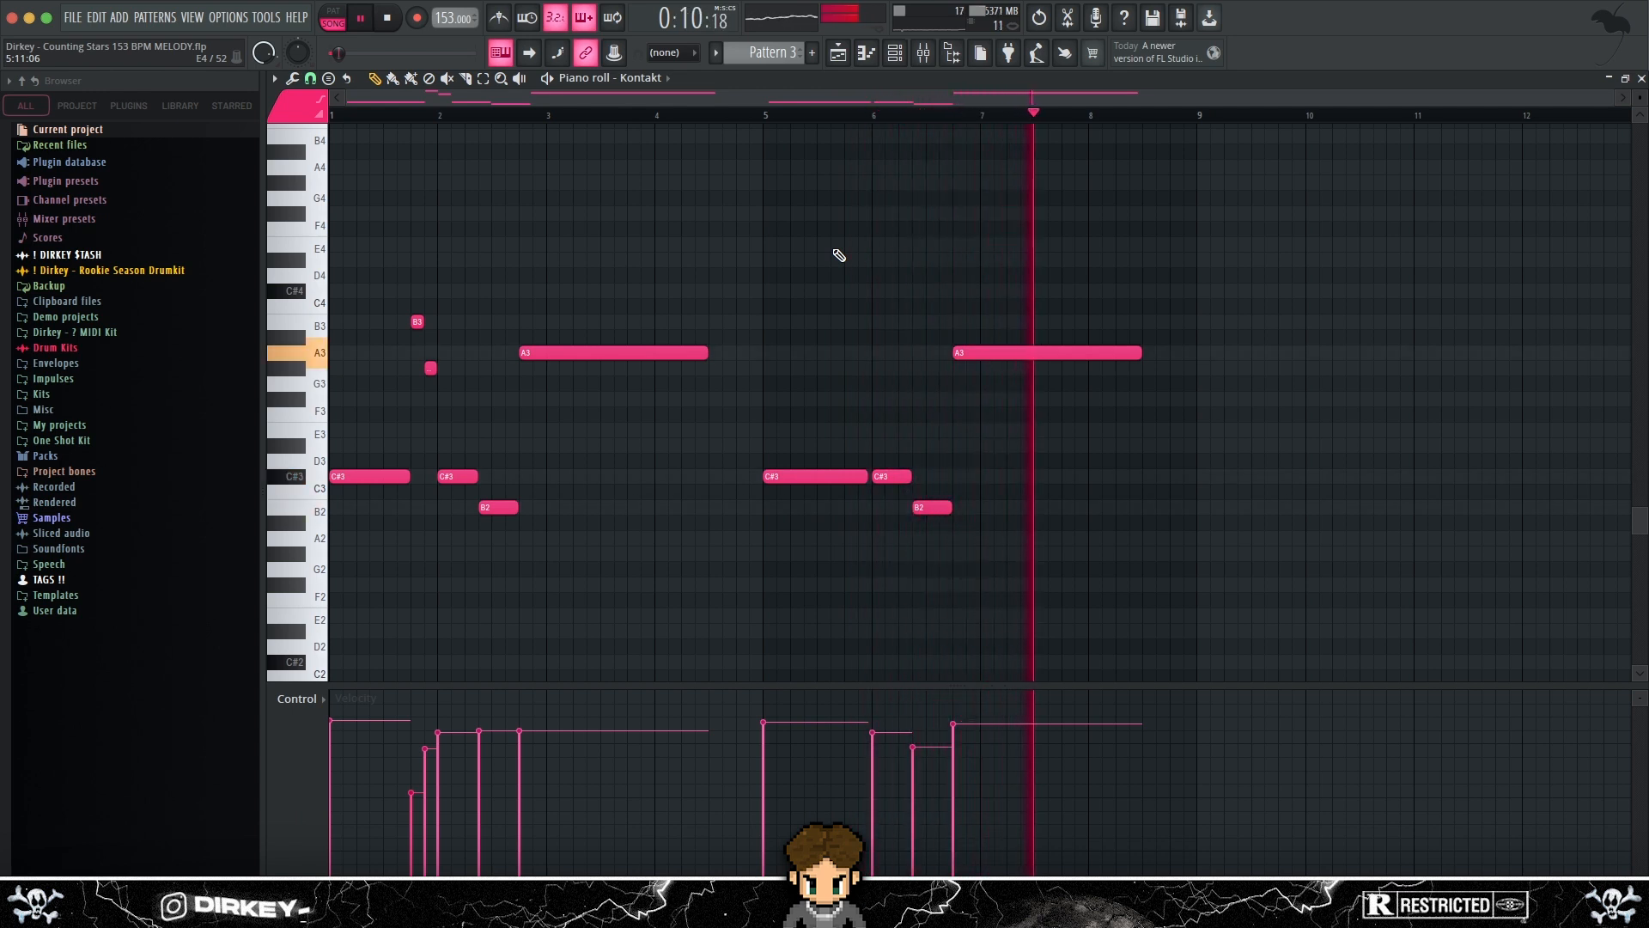
{"action": "key", "text": "space"}
Step: Review the Kontakt mixer track's Fruity parametric EQ 2 curve and leave it
{"action": "left_click", "coordinate": [923, 54]}
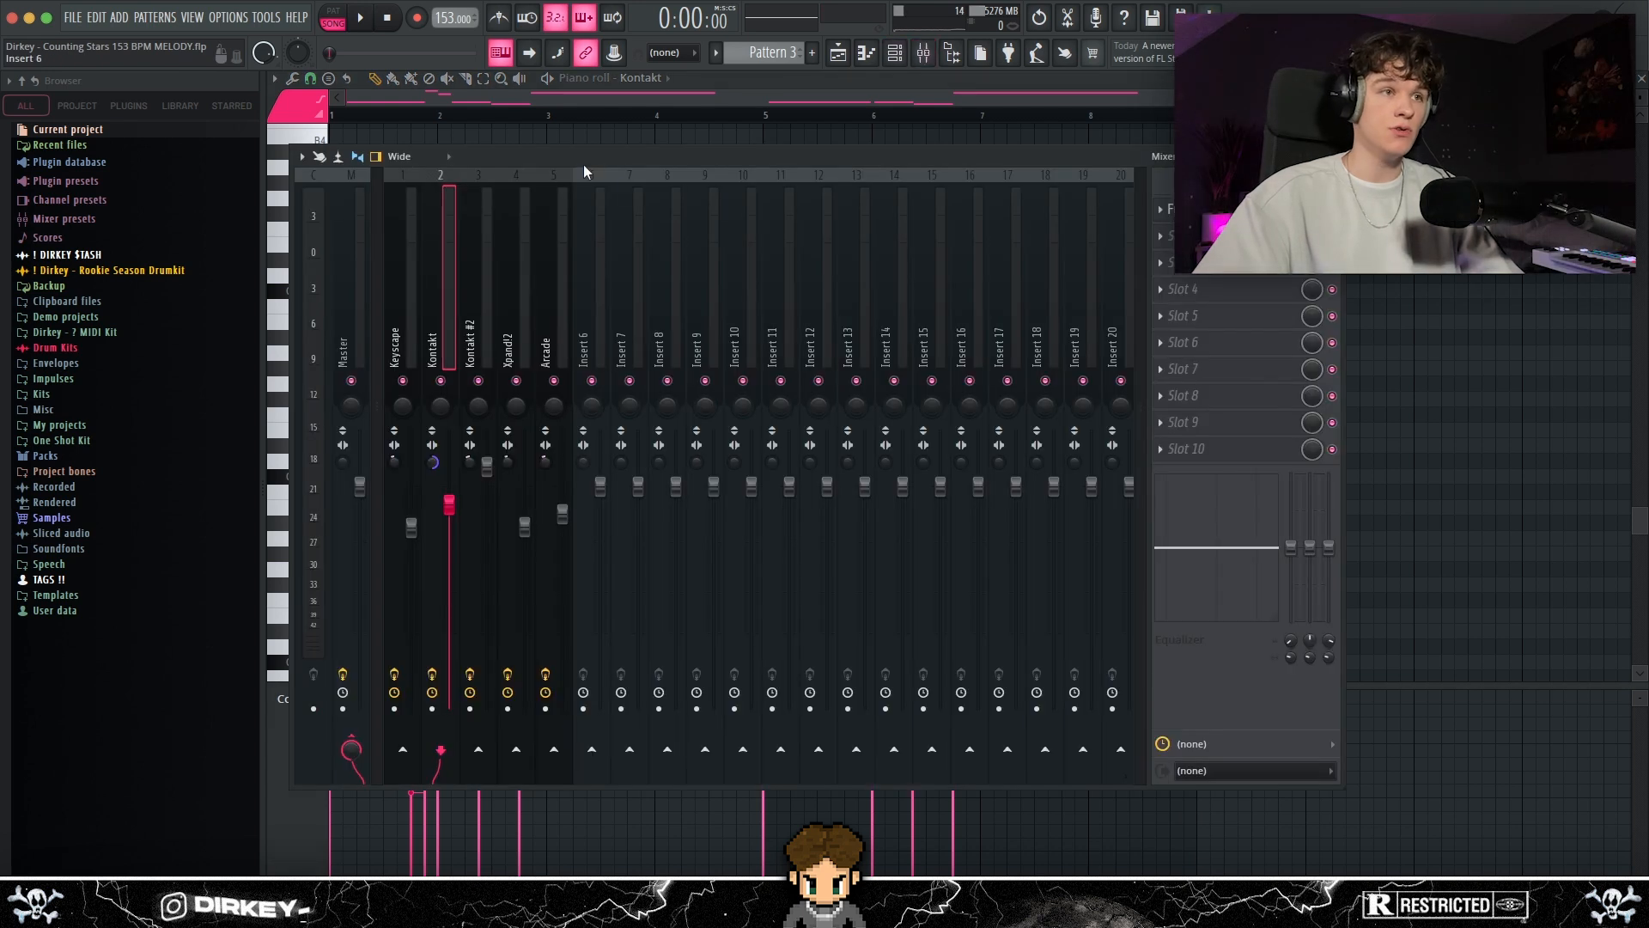
{"action": "left_click_drag", "start_coordinate": [589, 169], "coordinate": [674, 148]}
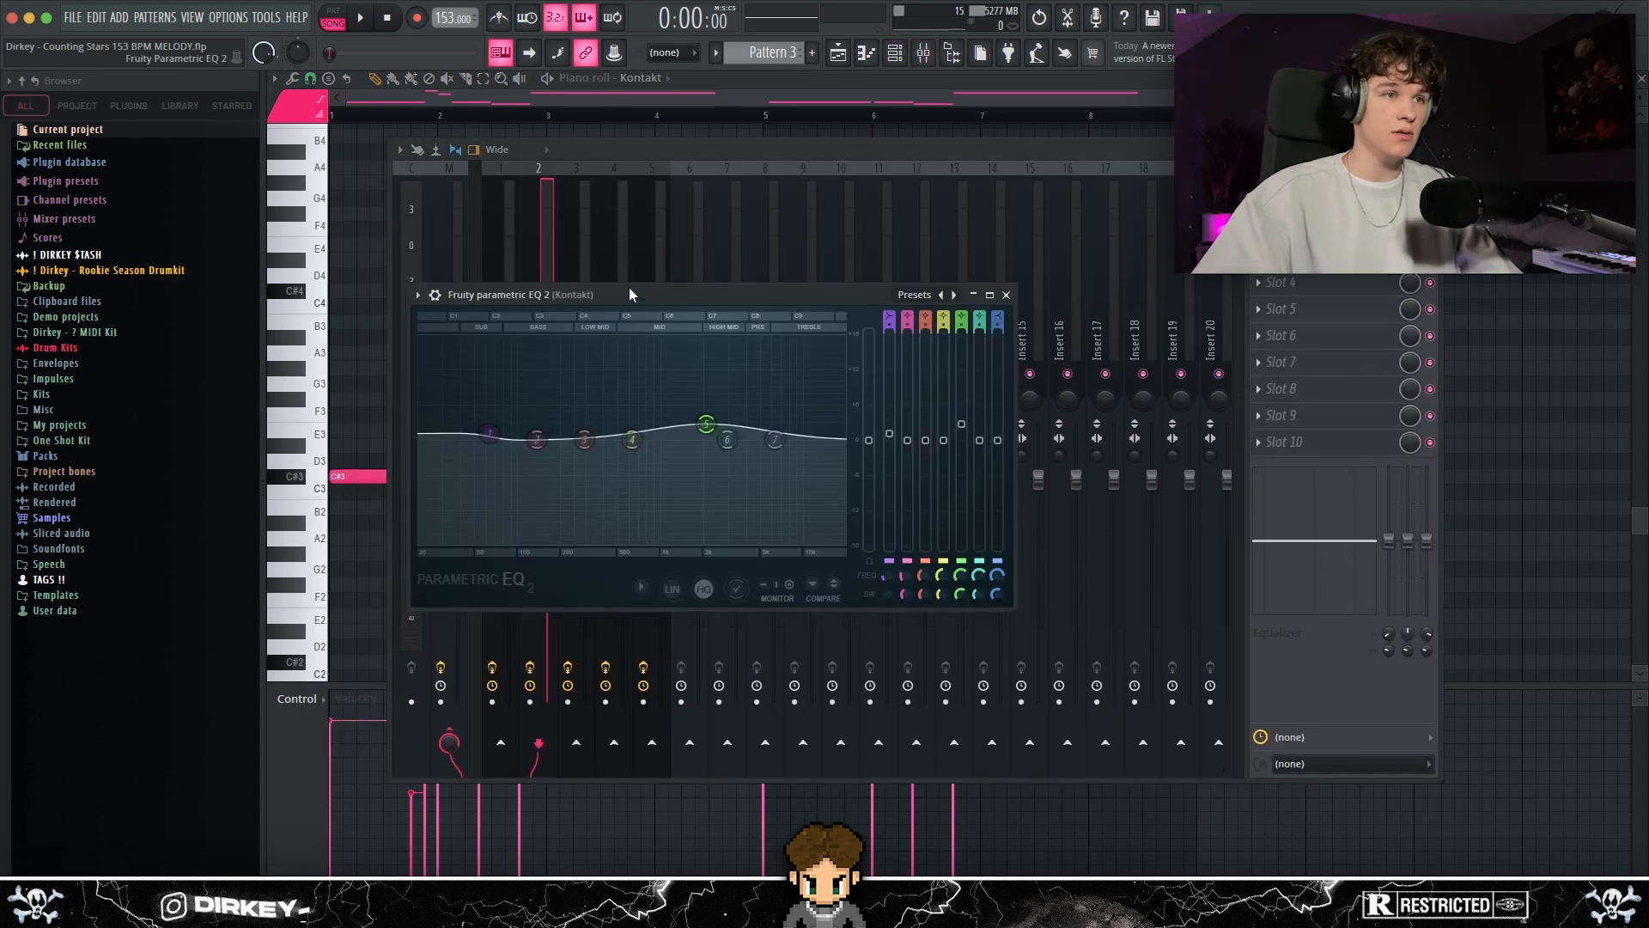
{"action": "left_click_drag", "start_coordinate": [630, 303], "coordinate": [629, 300]}
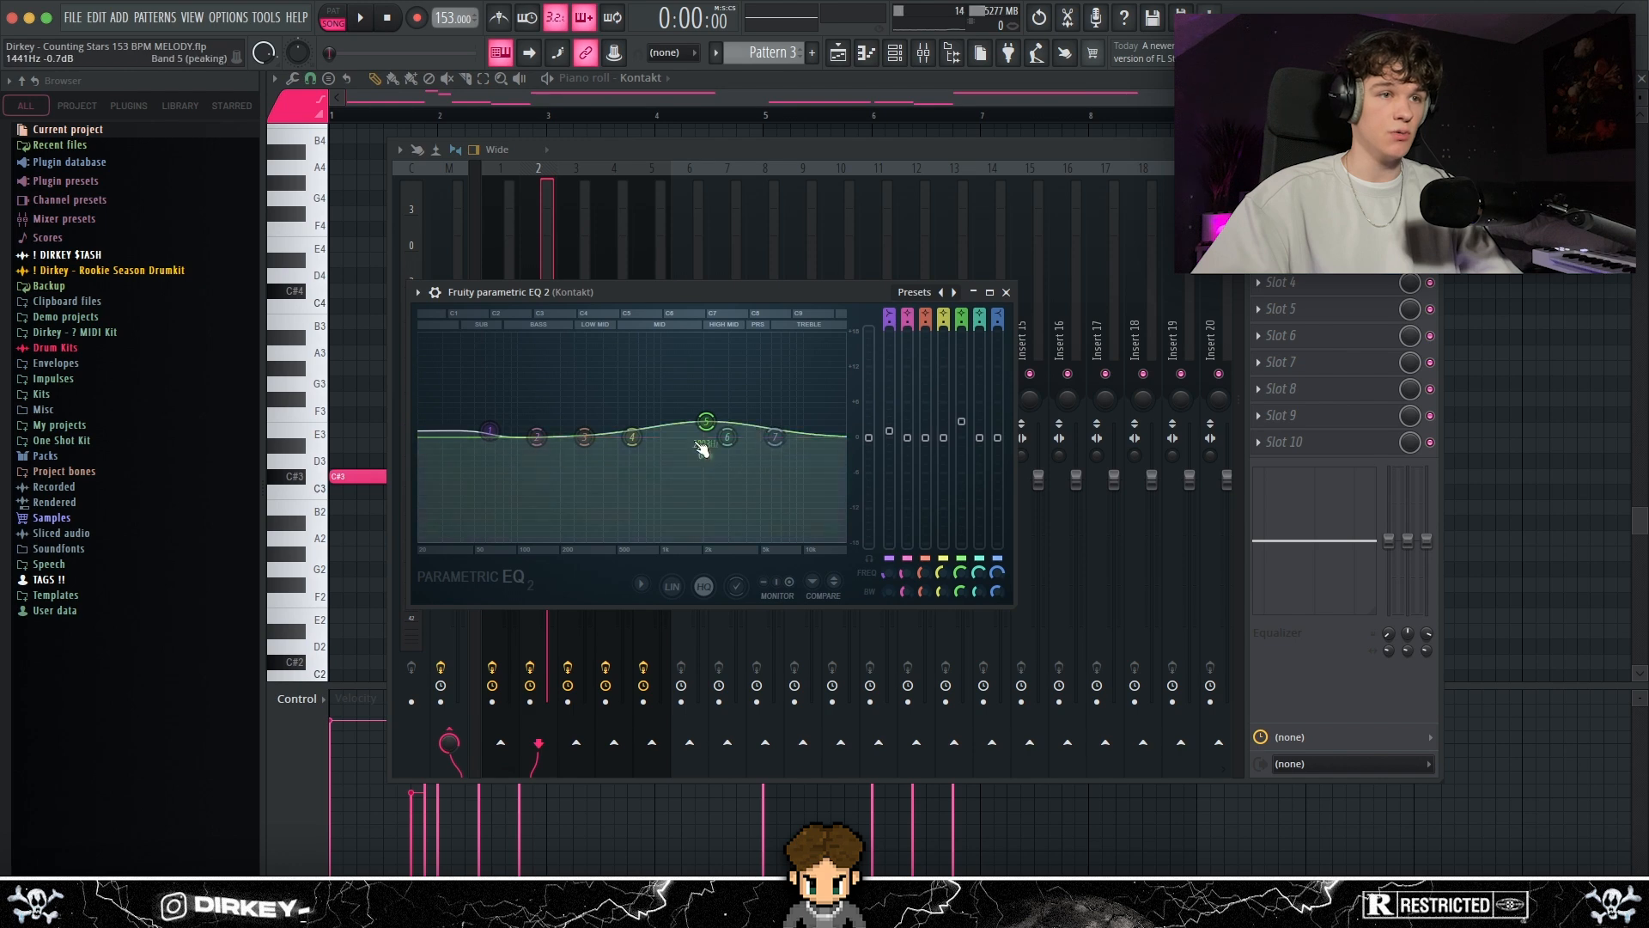
{"action": "key", "text": "Escape"}
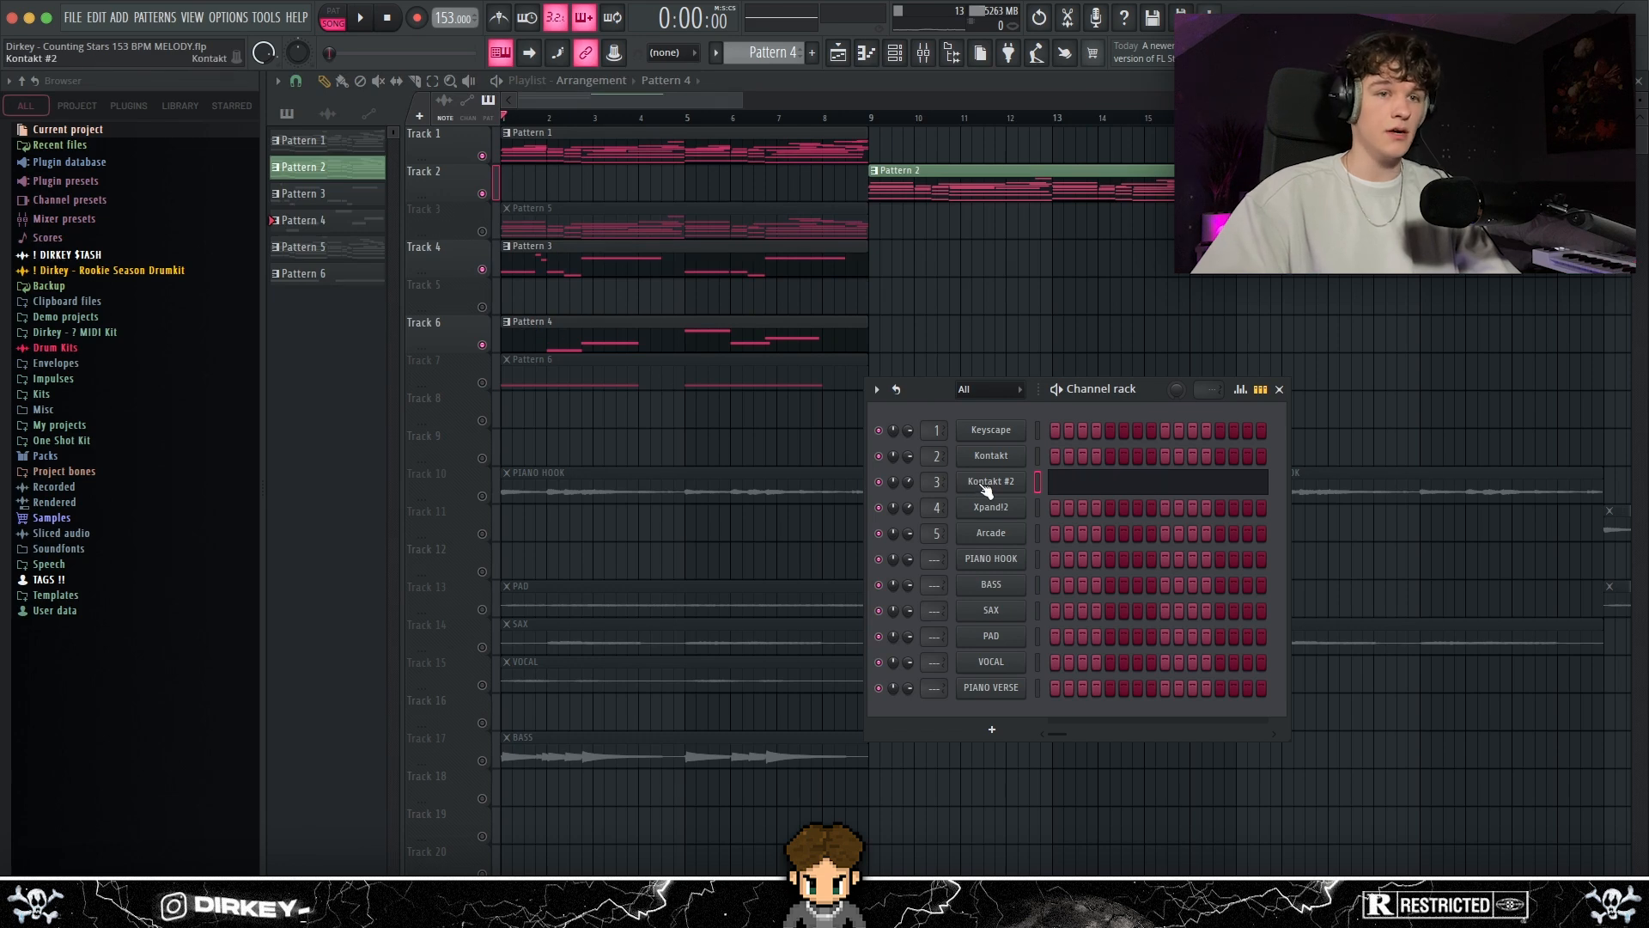
Step: Open the Kontakt #2 instrument, examine its Pattern 4 notes, and play back the layers
{"action": "left_click", "coordinate": [986, 483]}
{"action": "left_click_drag", "start_coordinate": [668, 178], "coordinate": [743, 158]}
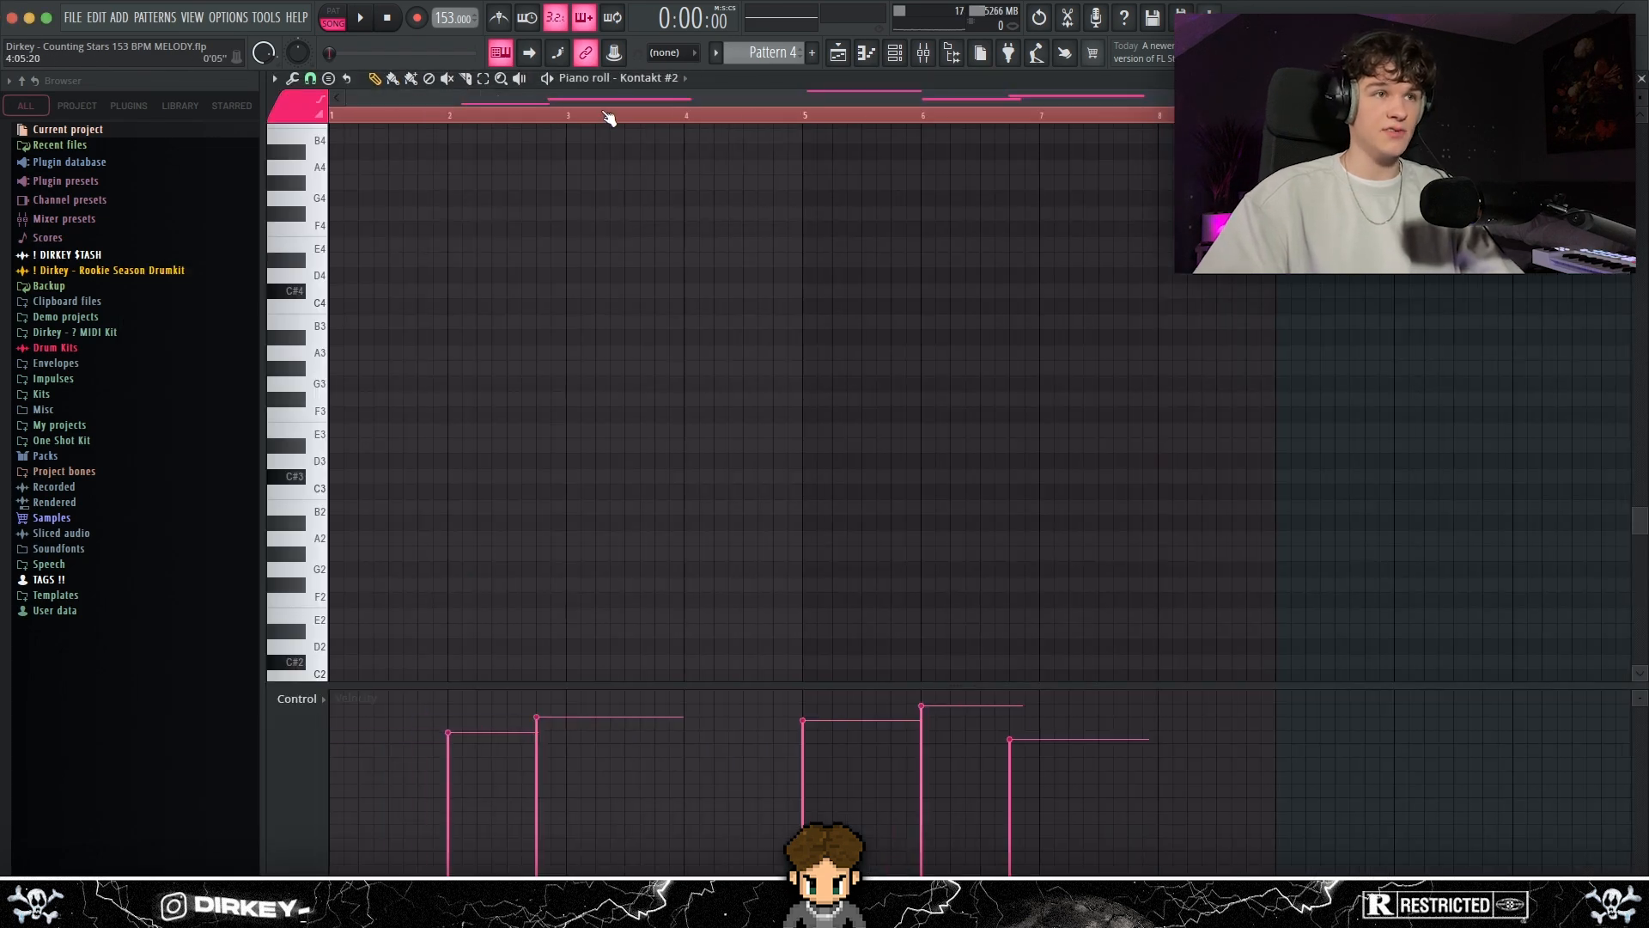
{"action": "scroll", "coordinate": [633, 383], "scroll_direction": "up", "scroll_amount": 5}
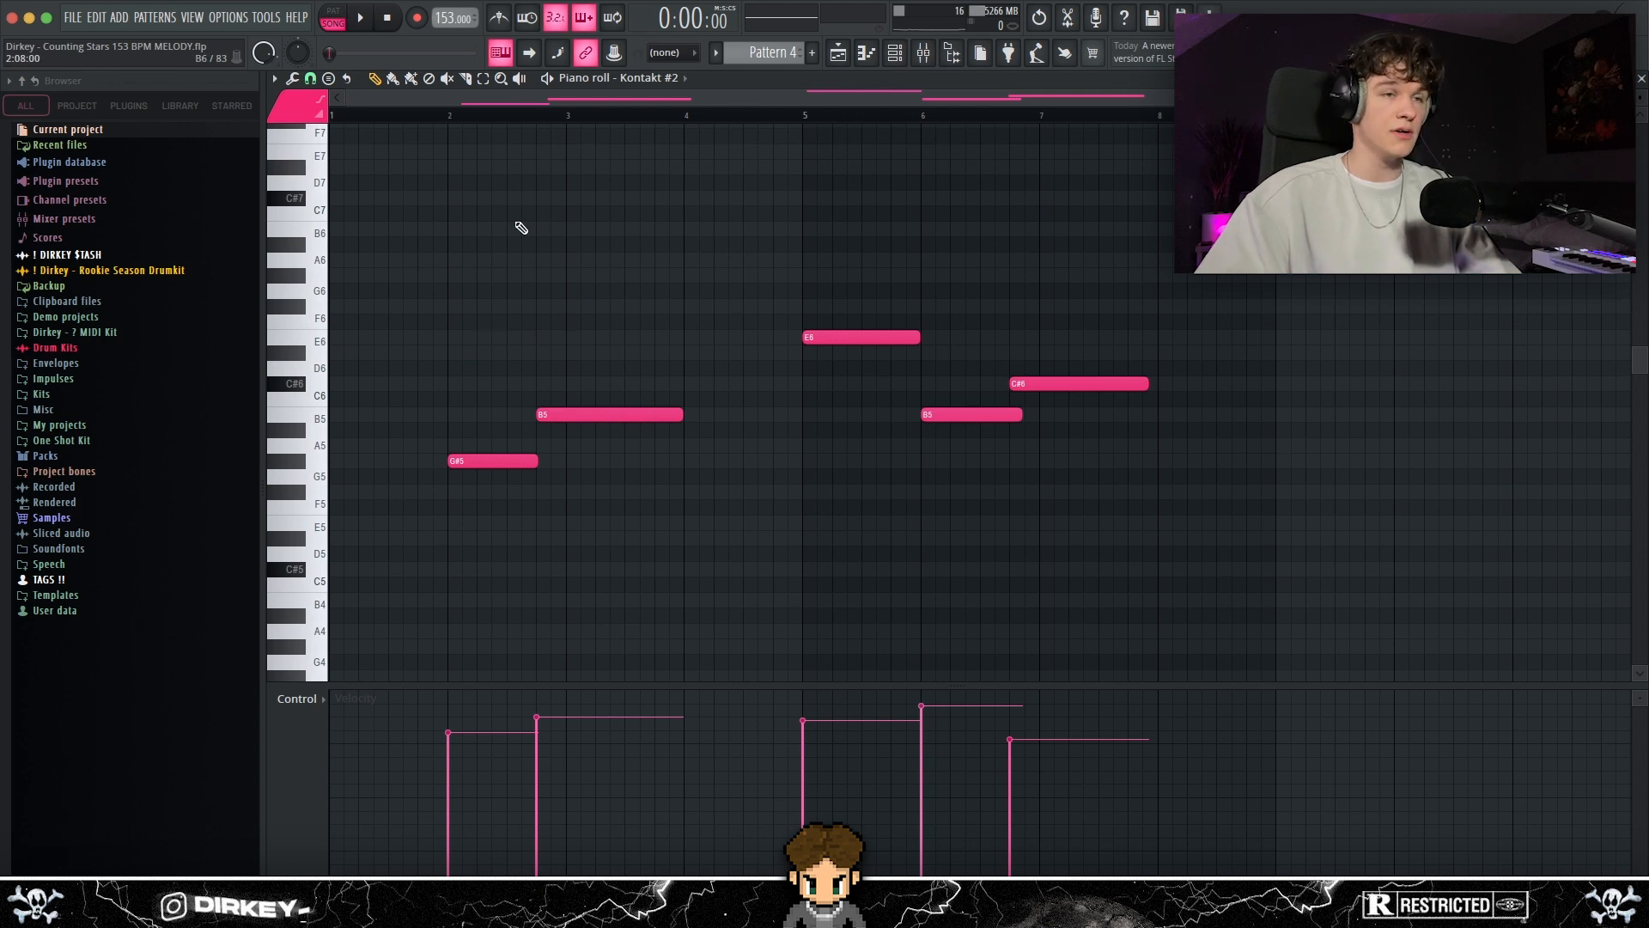
{"action": "key", "text": "space"}
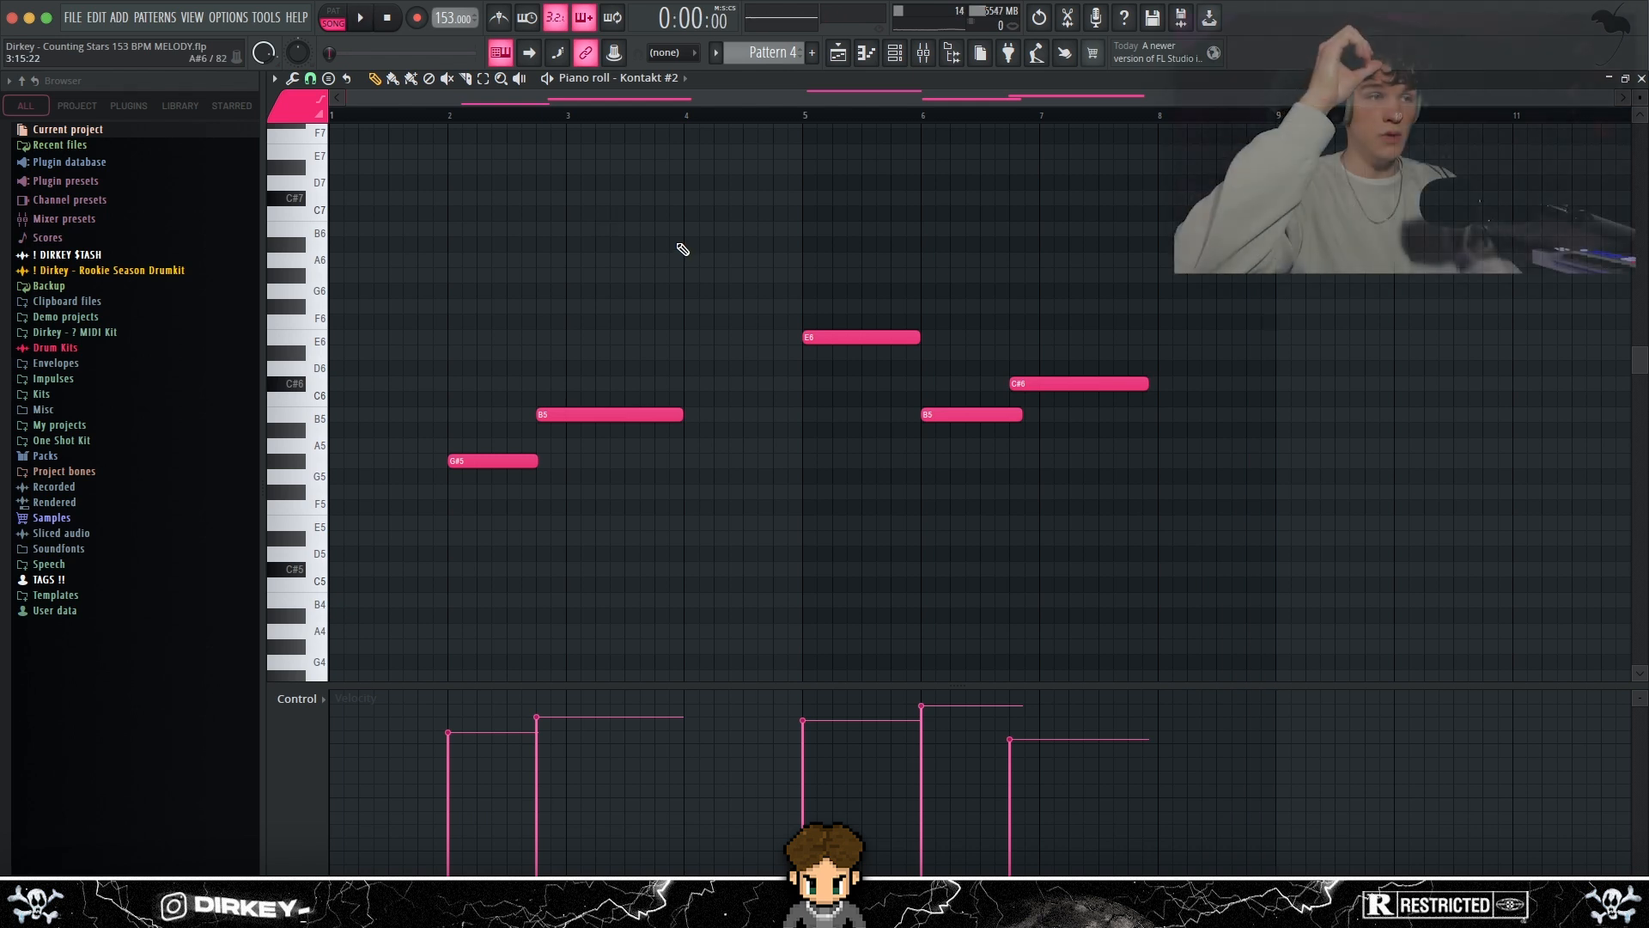
{"action": "left_click_drag", "start_coordinate": [453, 357], "coordinate": [593, 462]}
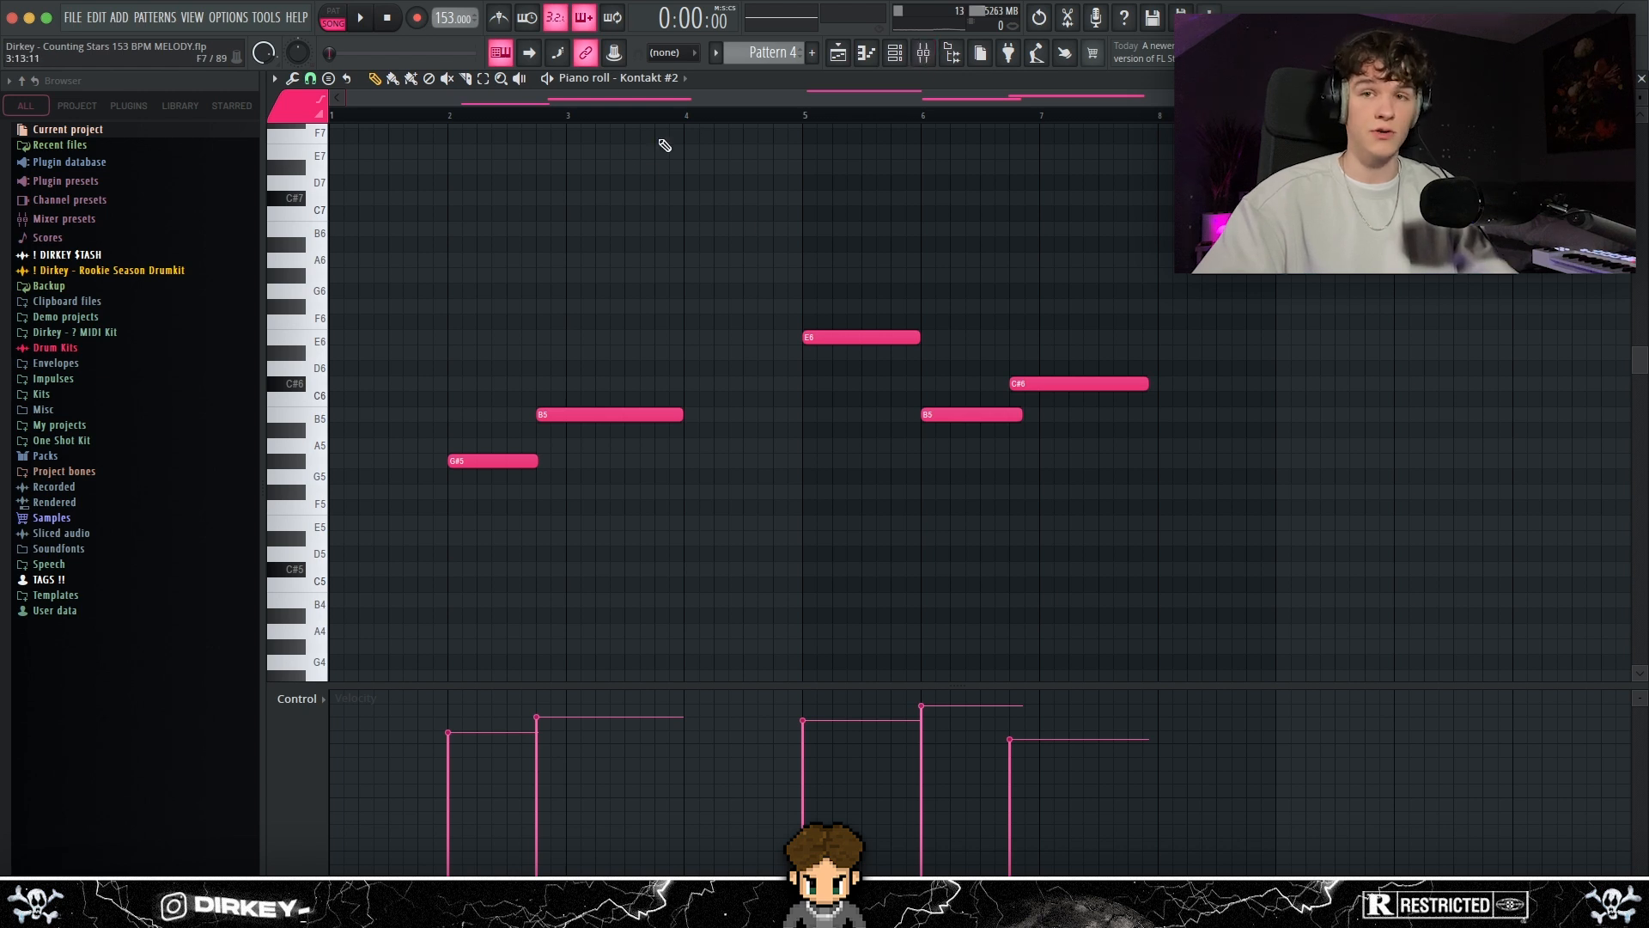
Step: Review the effects in the first two slots of the Kontakt #2 mixer track
{"action": "left_click", "coordinate": [926, 53]}
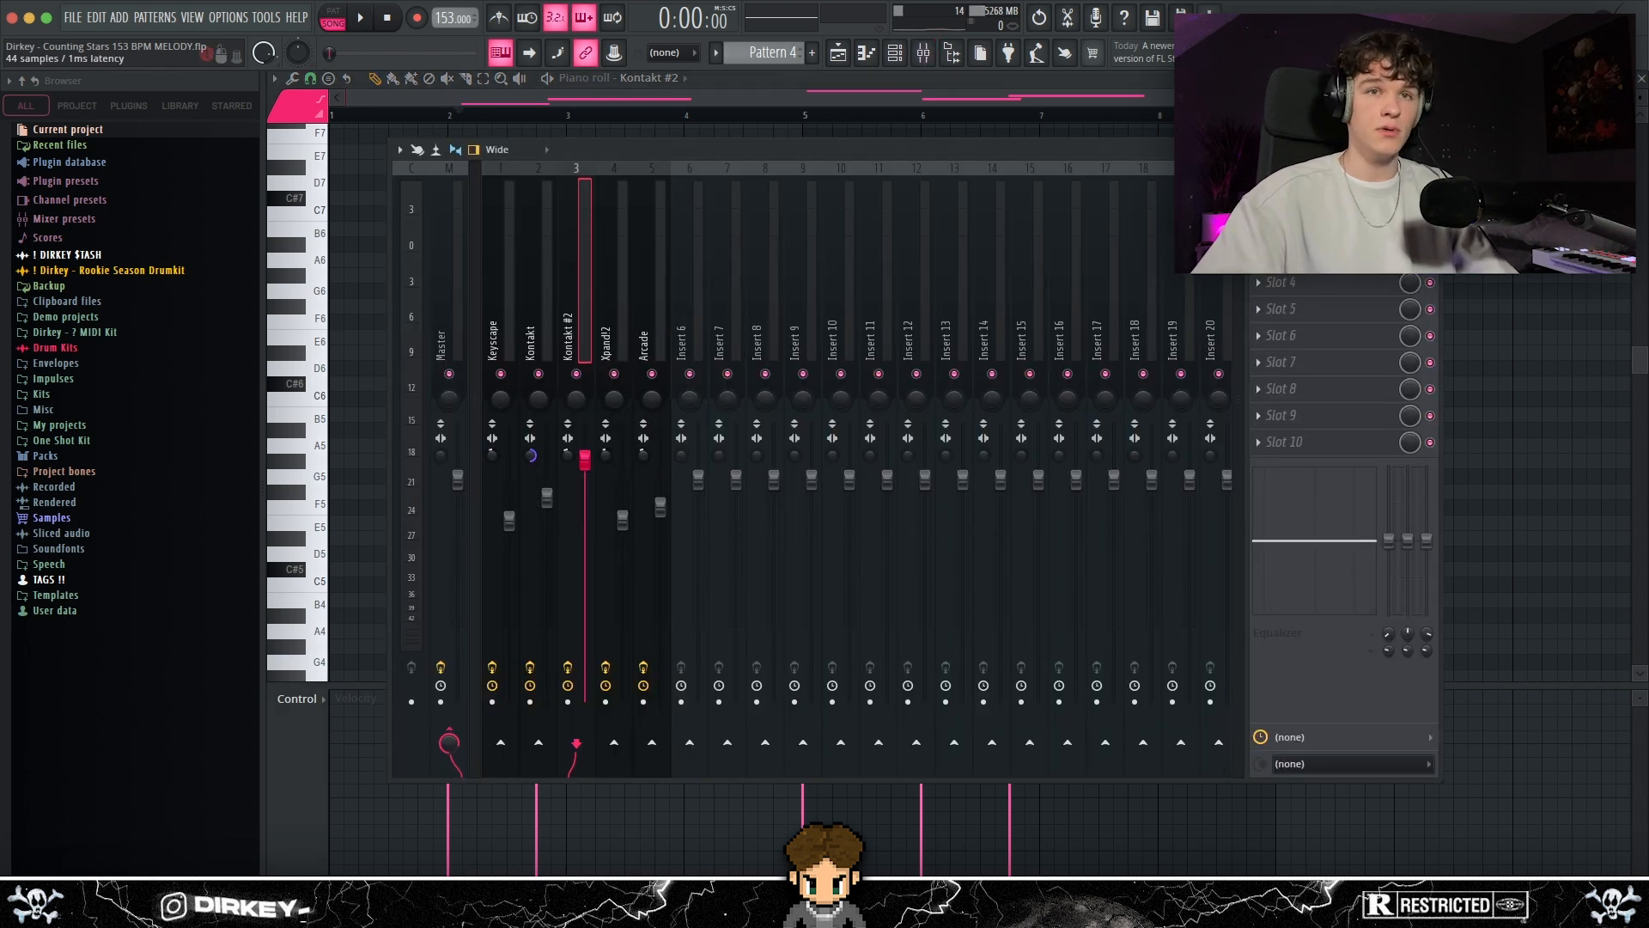
{"action": "left_click", "coordinate": [1314, 203]}
{"action": "left_click_drag", "start_coordinate": [559, 252], "coordinate": [663, 254]}
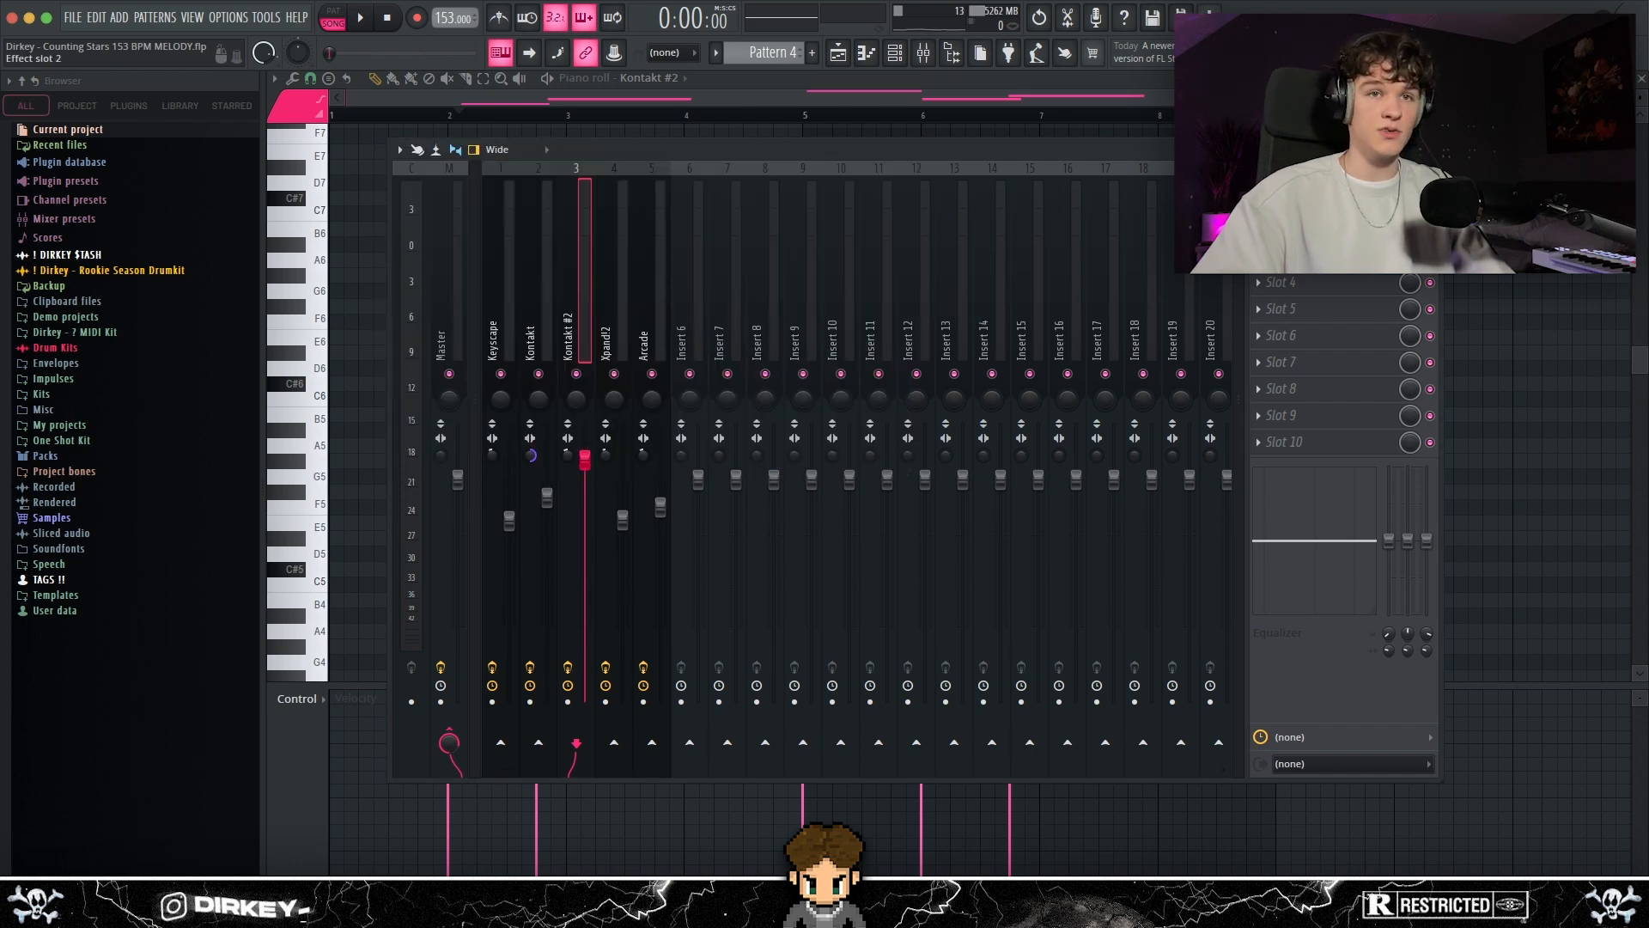
{"action": "left_click", "coordinate": [1289, 229]}
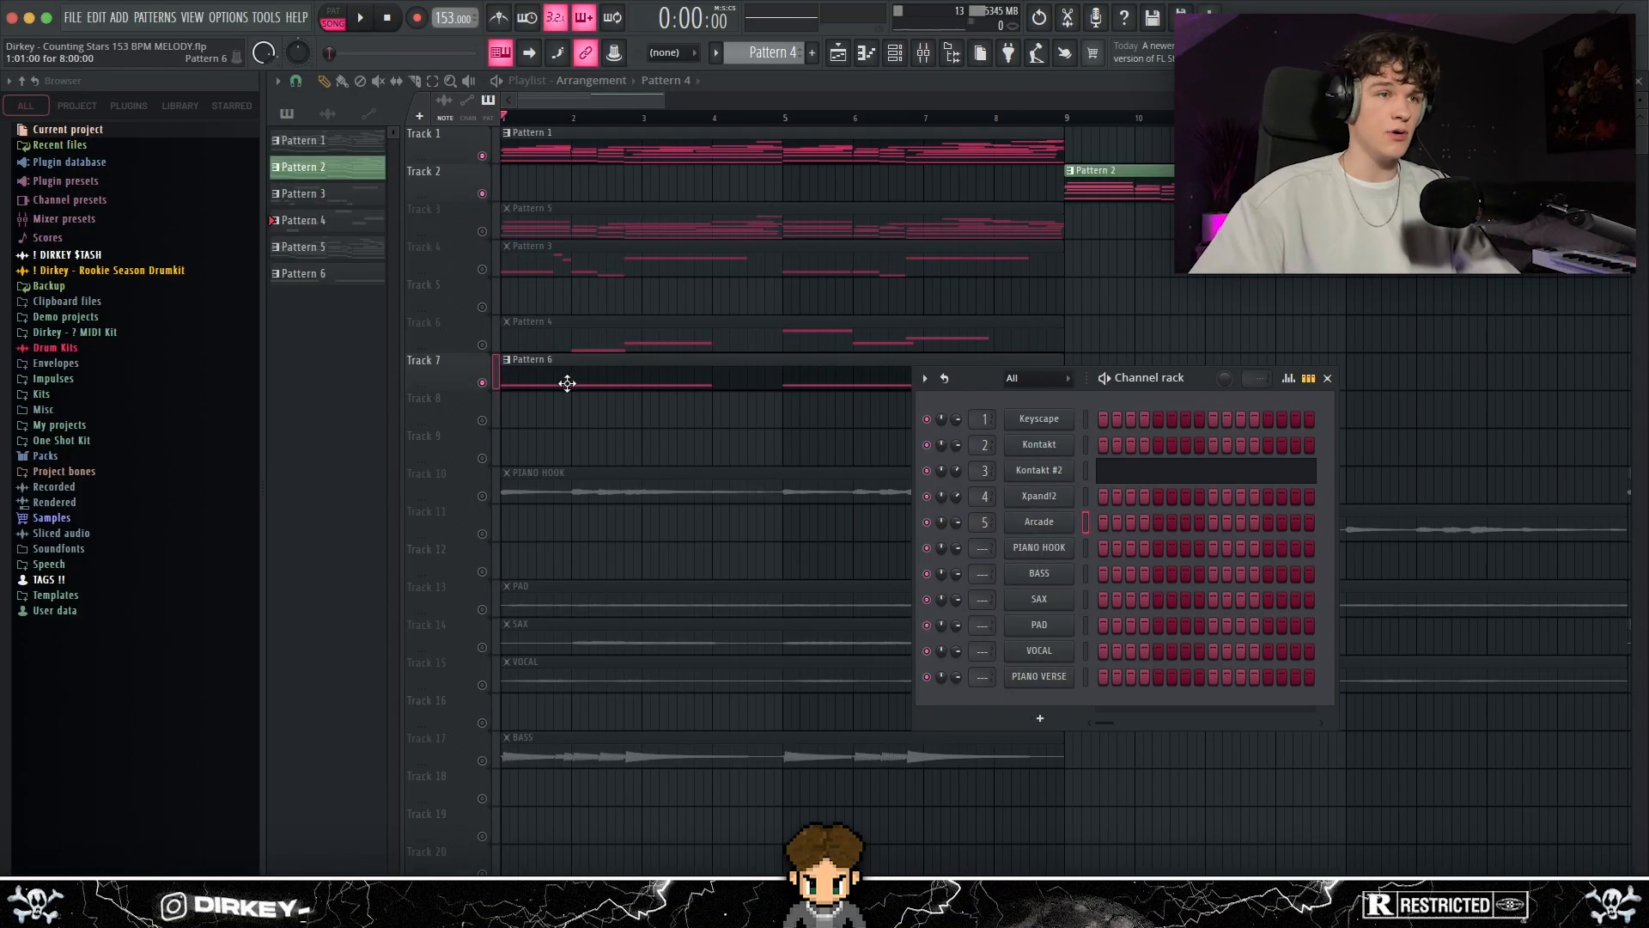
Step: Open the Arcade instrument, review its Communion kit and key setting, and examine its Pattern 6 notes
{"action": "left_click", "coordinate": [1040, 523]}
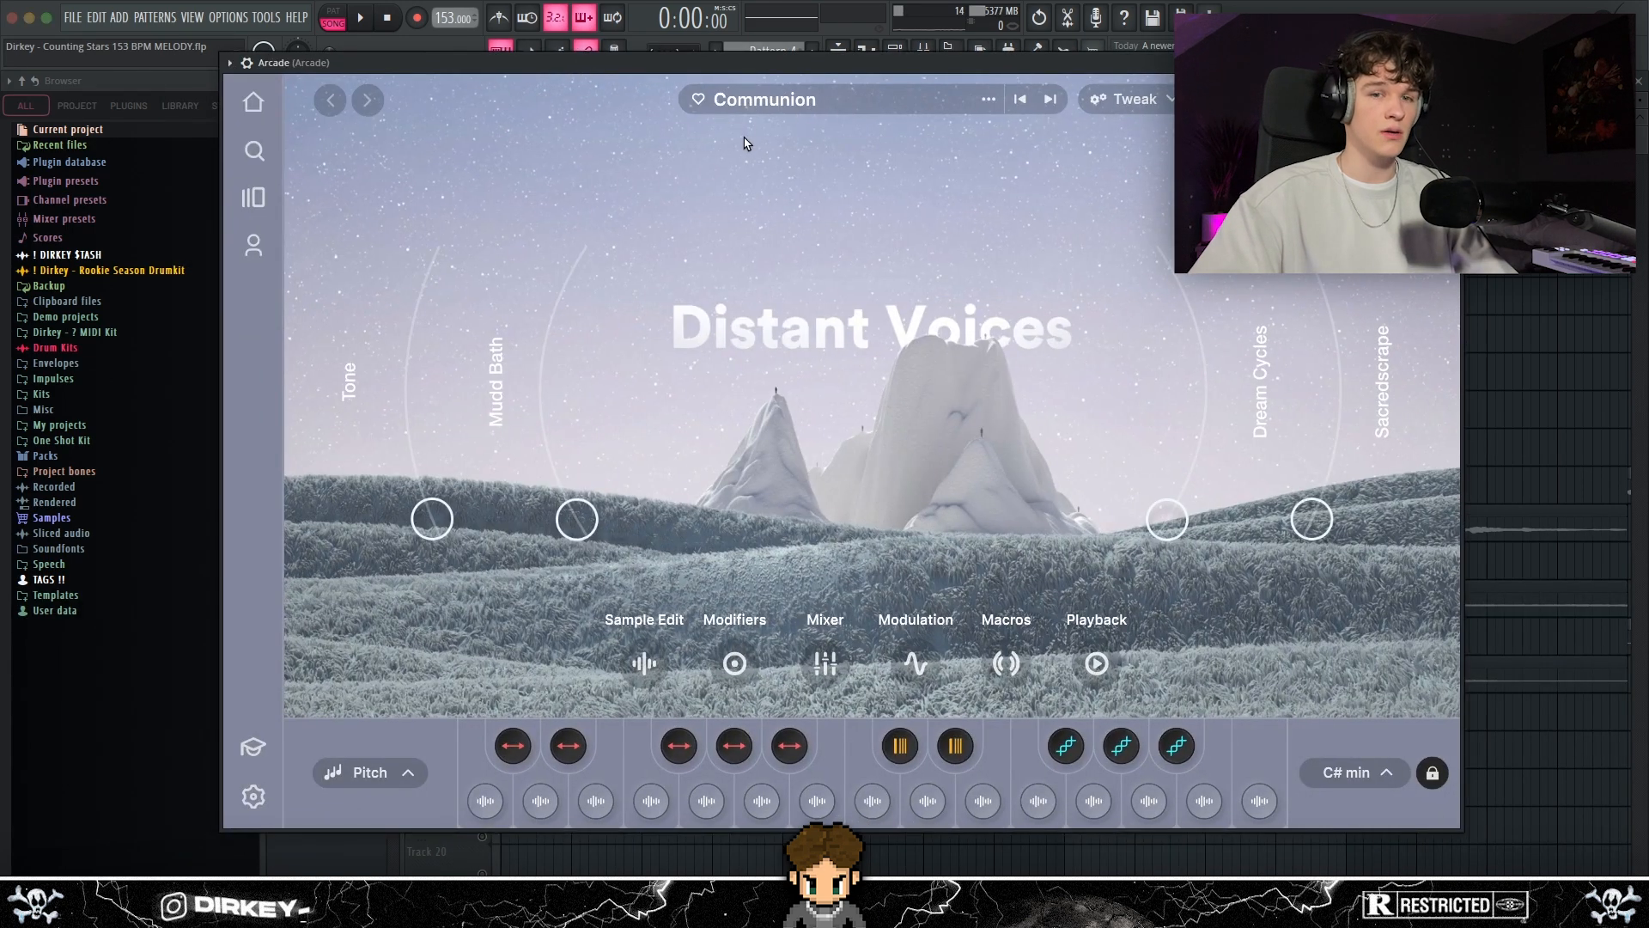
{"action": "left_click", "coordinate": [1340, 773]}
{"action": "left_click", "coordinate": [1359, 778]}
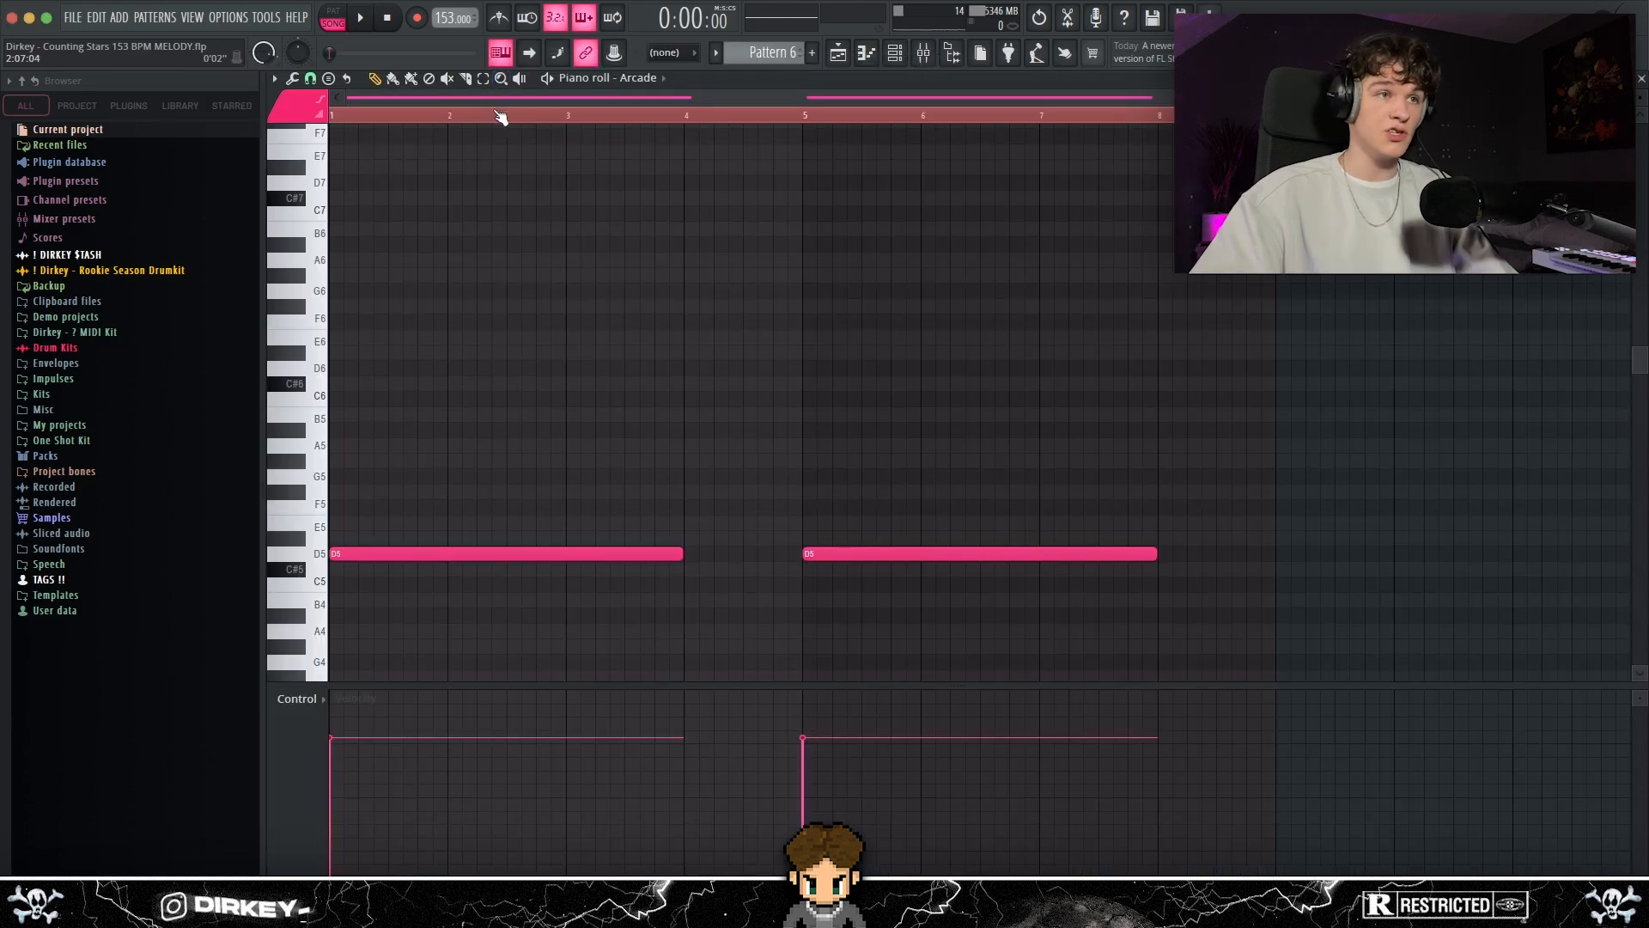
{"action": "scroll", "coordinate": [532, 515], "scroll_direction": "down", "scroll_amount": 2}
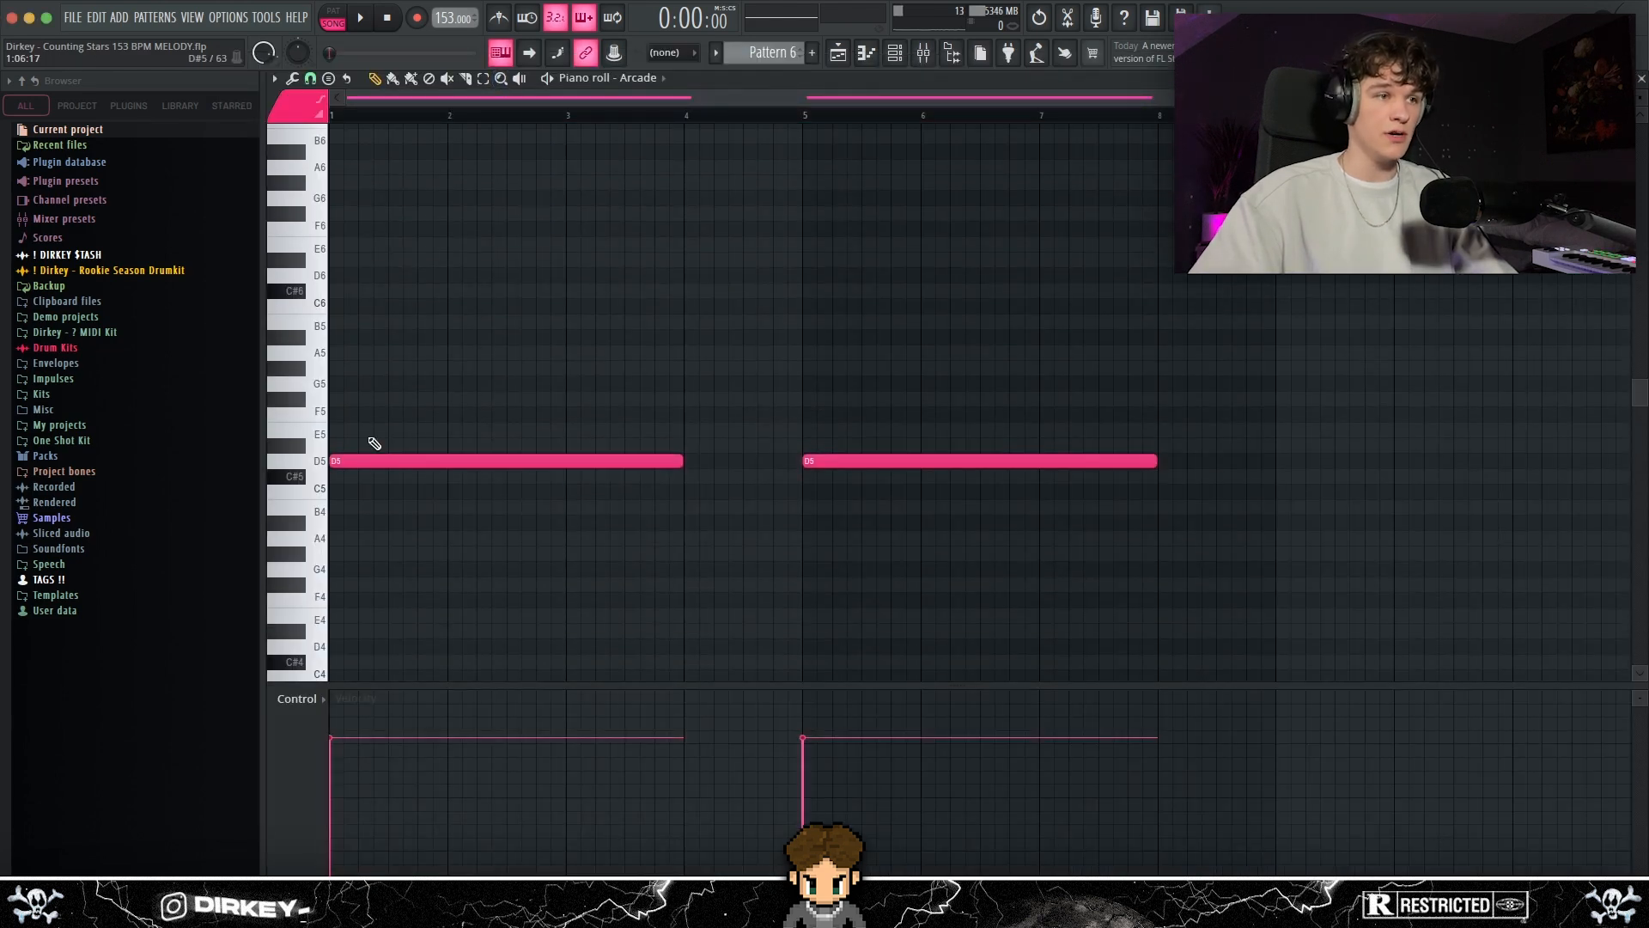
Step: Enable playlist Tracks 4 and 6, reopen Pattern 6's Arcade notes, and play back the layered arrangement
{"action": "key", "text": "F5"}
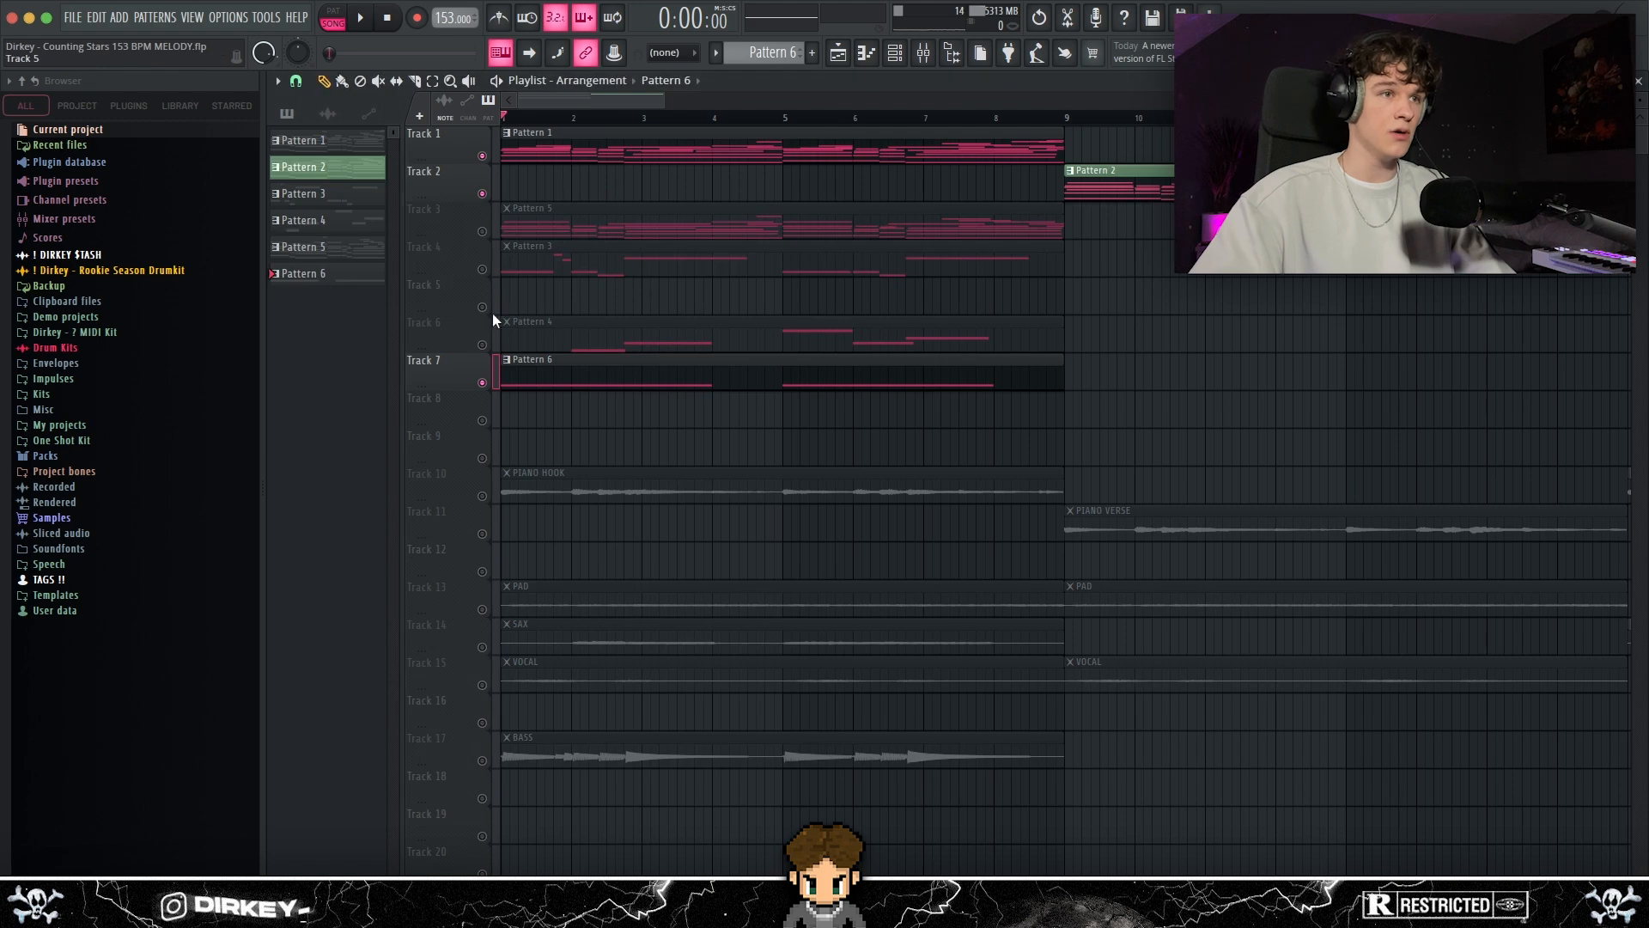
{"action": "left_click", "coordinate": [483, 270]}
{"action": "left_click", "coordinate": [482, 345]}
{"action": "double_click", "coordinate": [559, 365]}
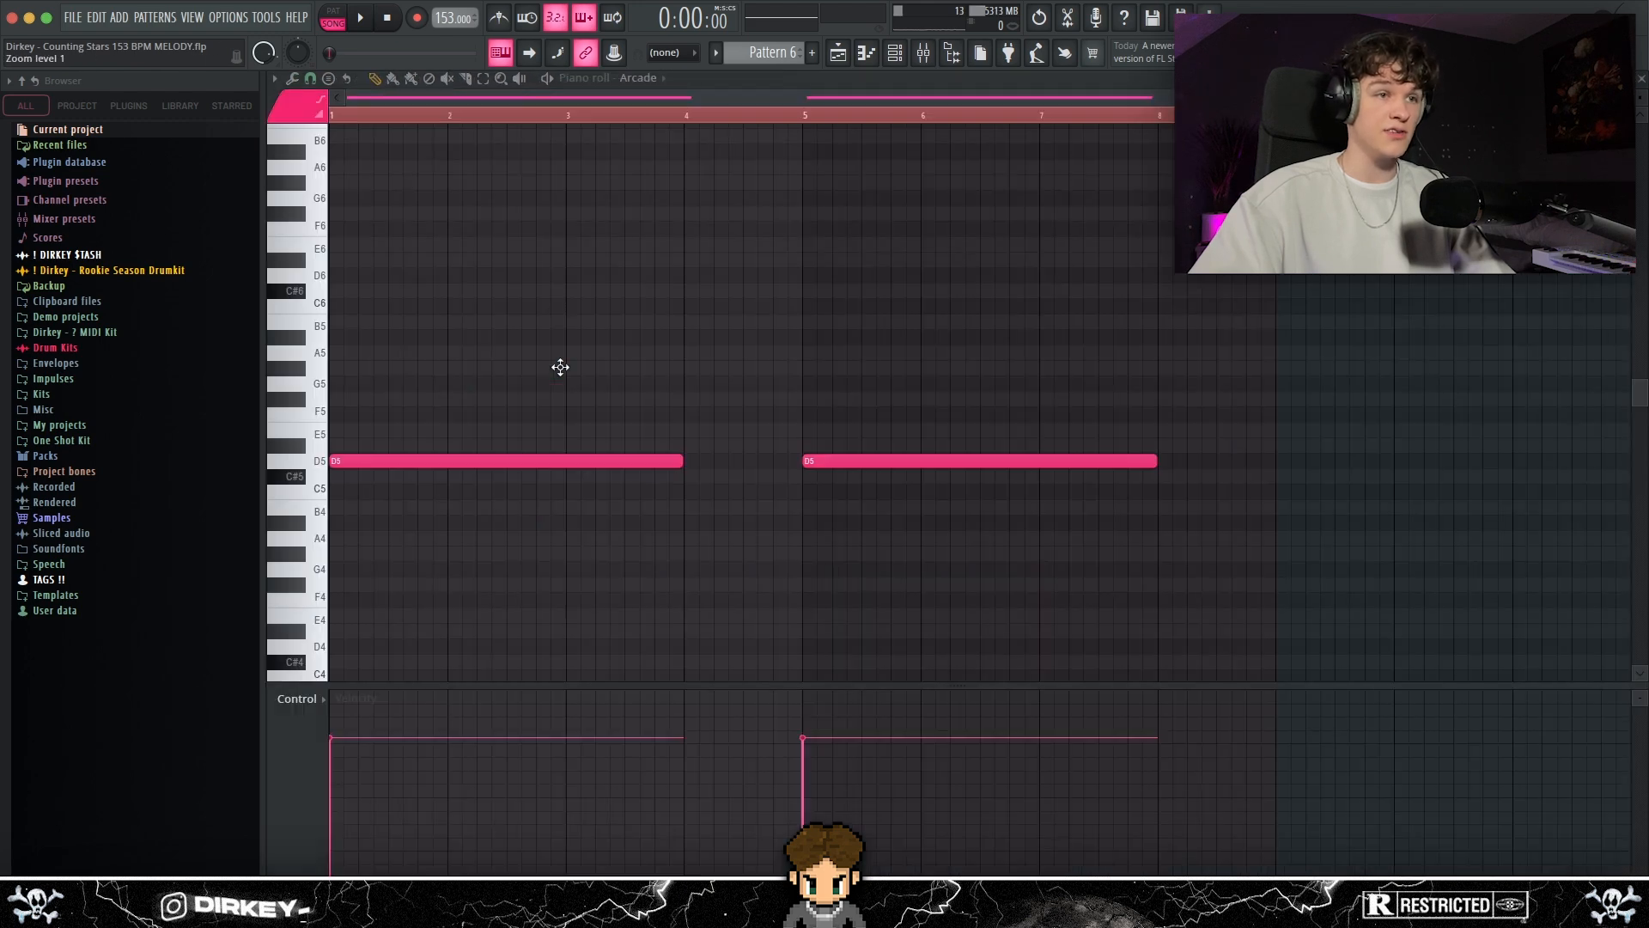
{"action": "key", "text": "space"}
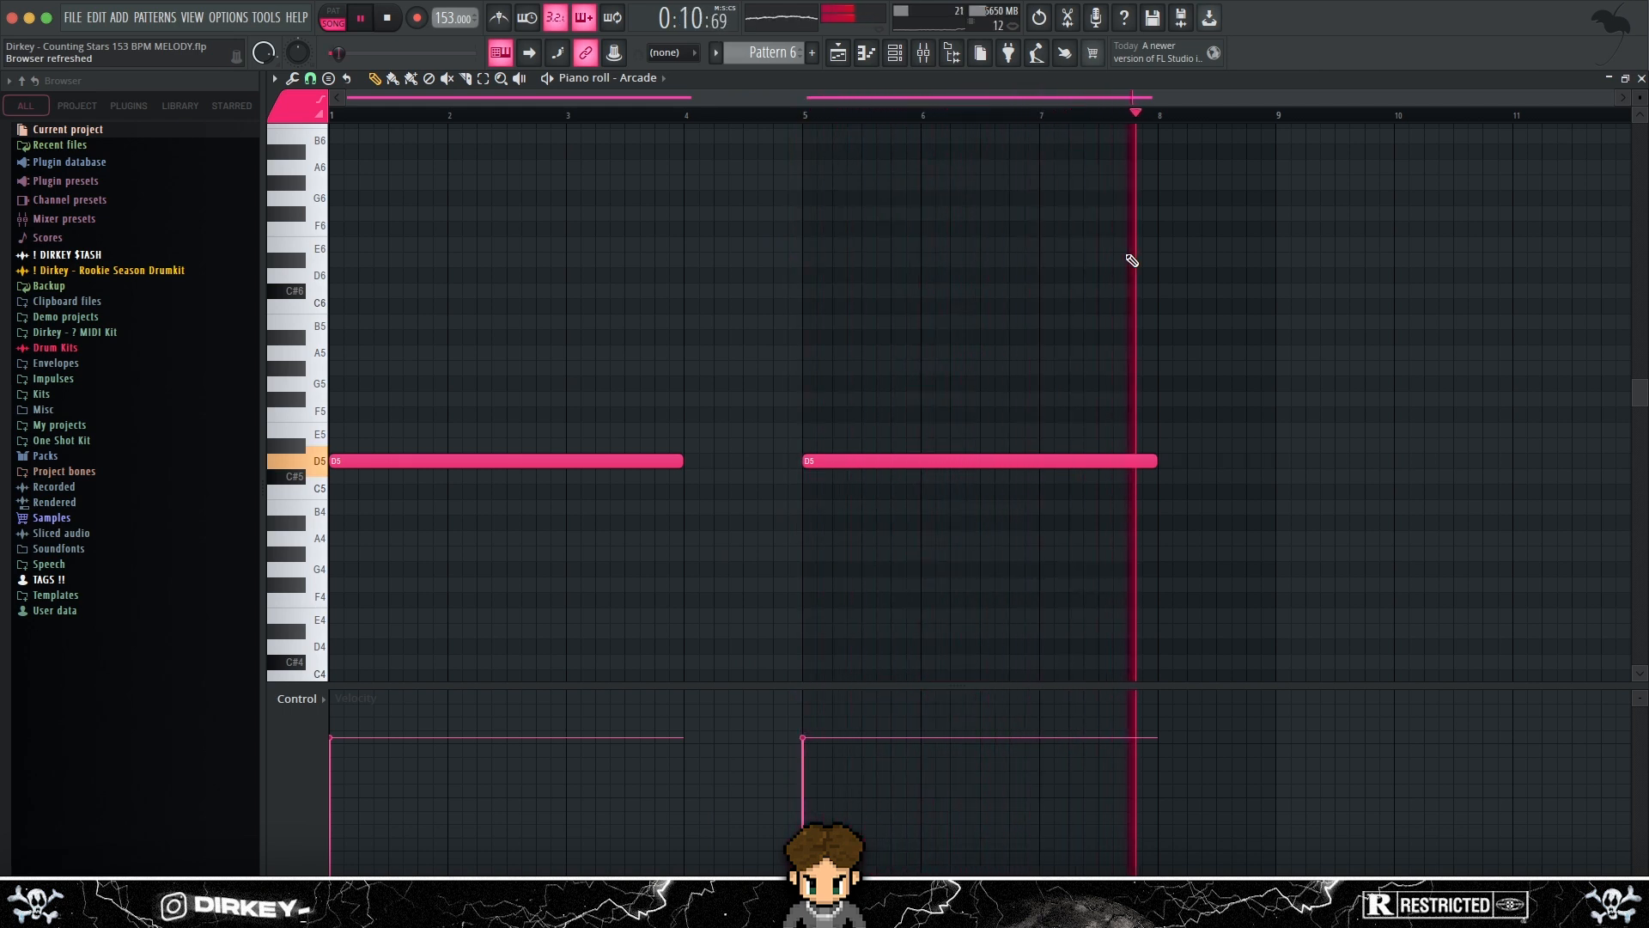
{"action": "key", "text": "space"}
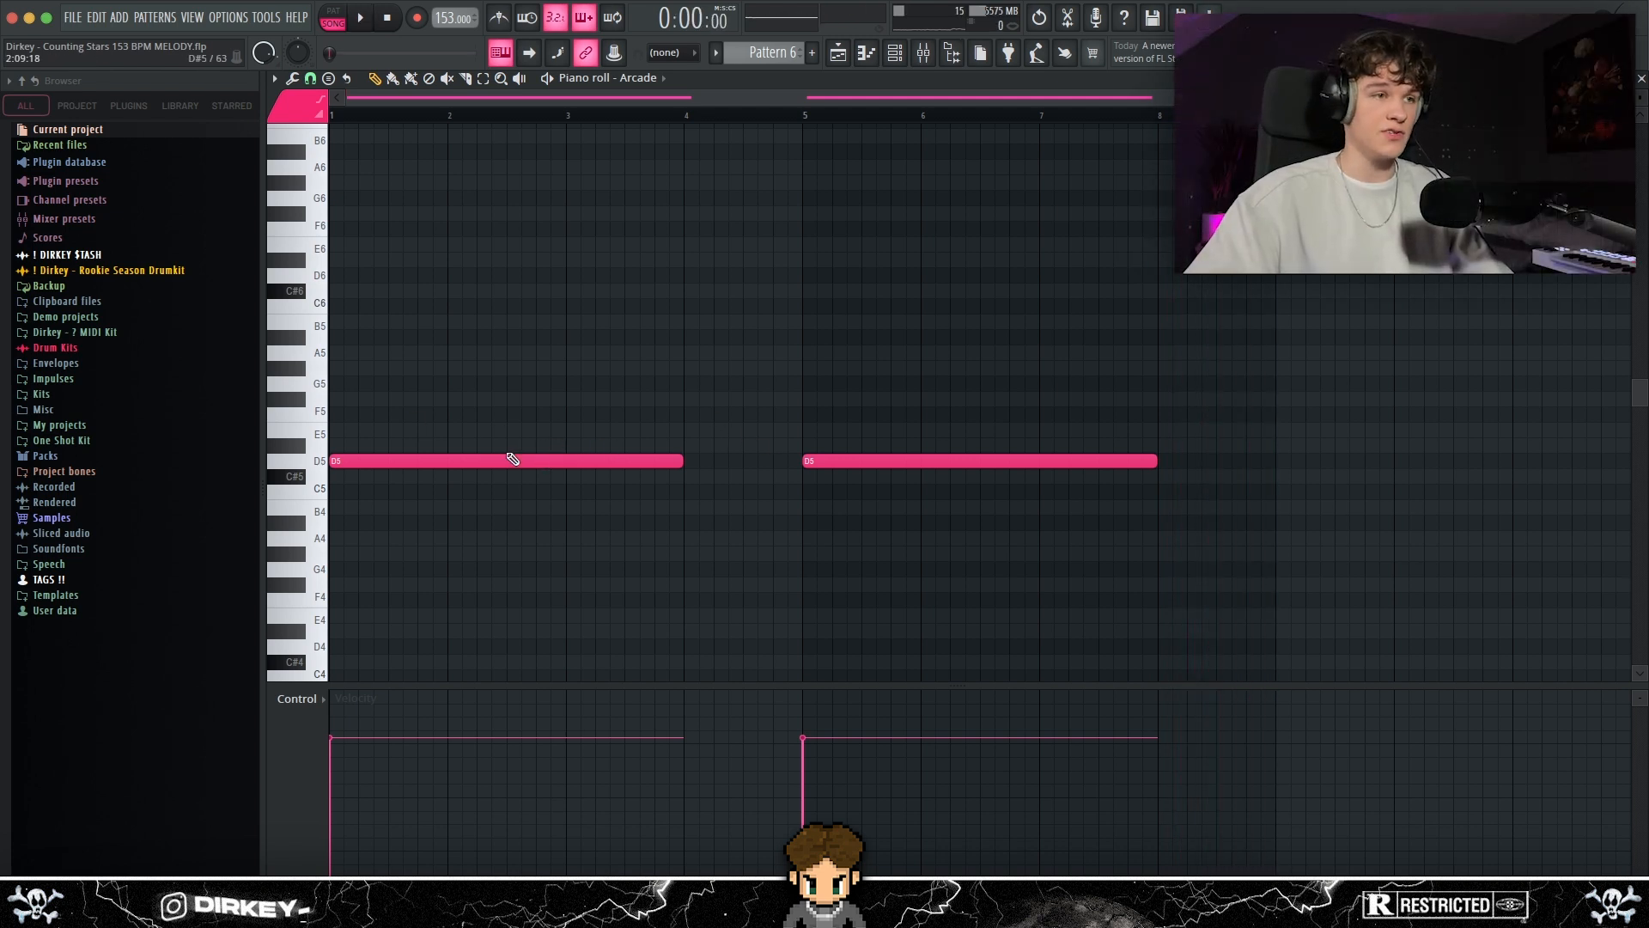
{"action": "left_click_drag", "start_coordinate": [497, 427], "coordinate": [823, 493]}
{"action": "left_click", "coordinate": [699, 273], "text": "super"}
Step: Review the Arcade mixer track's Fruity parametric EQ 2 curve and its ShaperBox 2 pan modulation
{"action": "key", "text": "F7"}
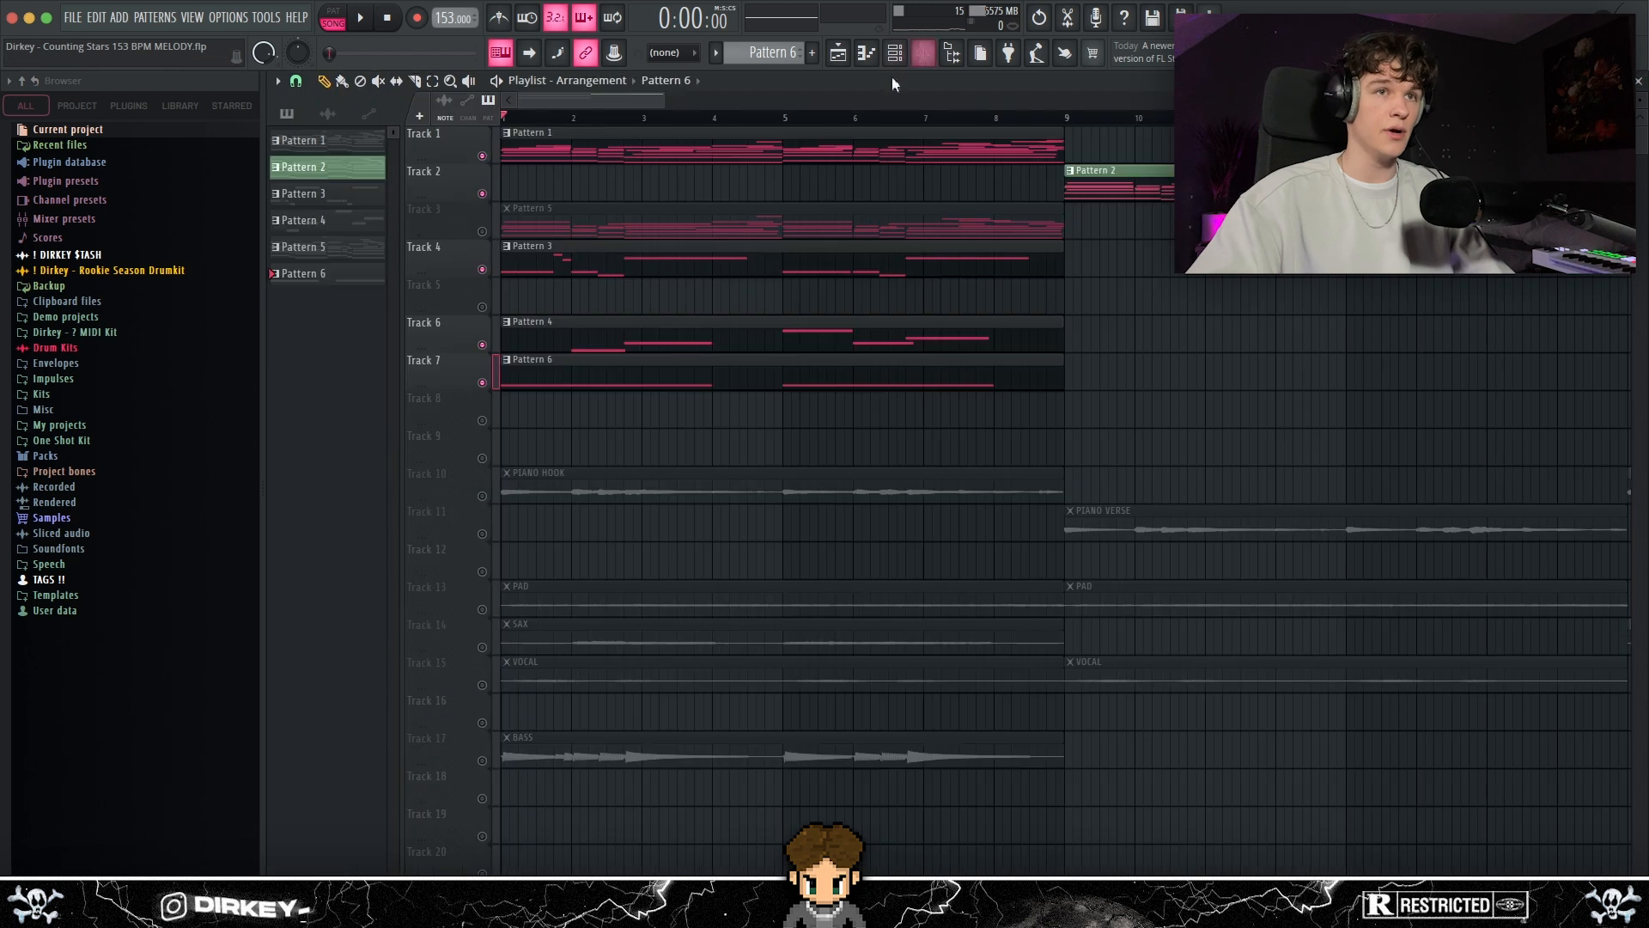
{"action": "key", "text": "F9"}
{"action": "left_click", "coordinate": [1280, 197]}
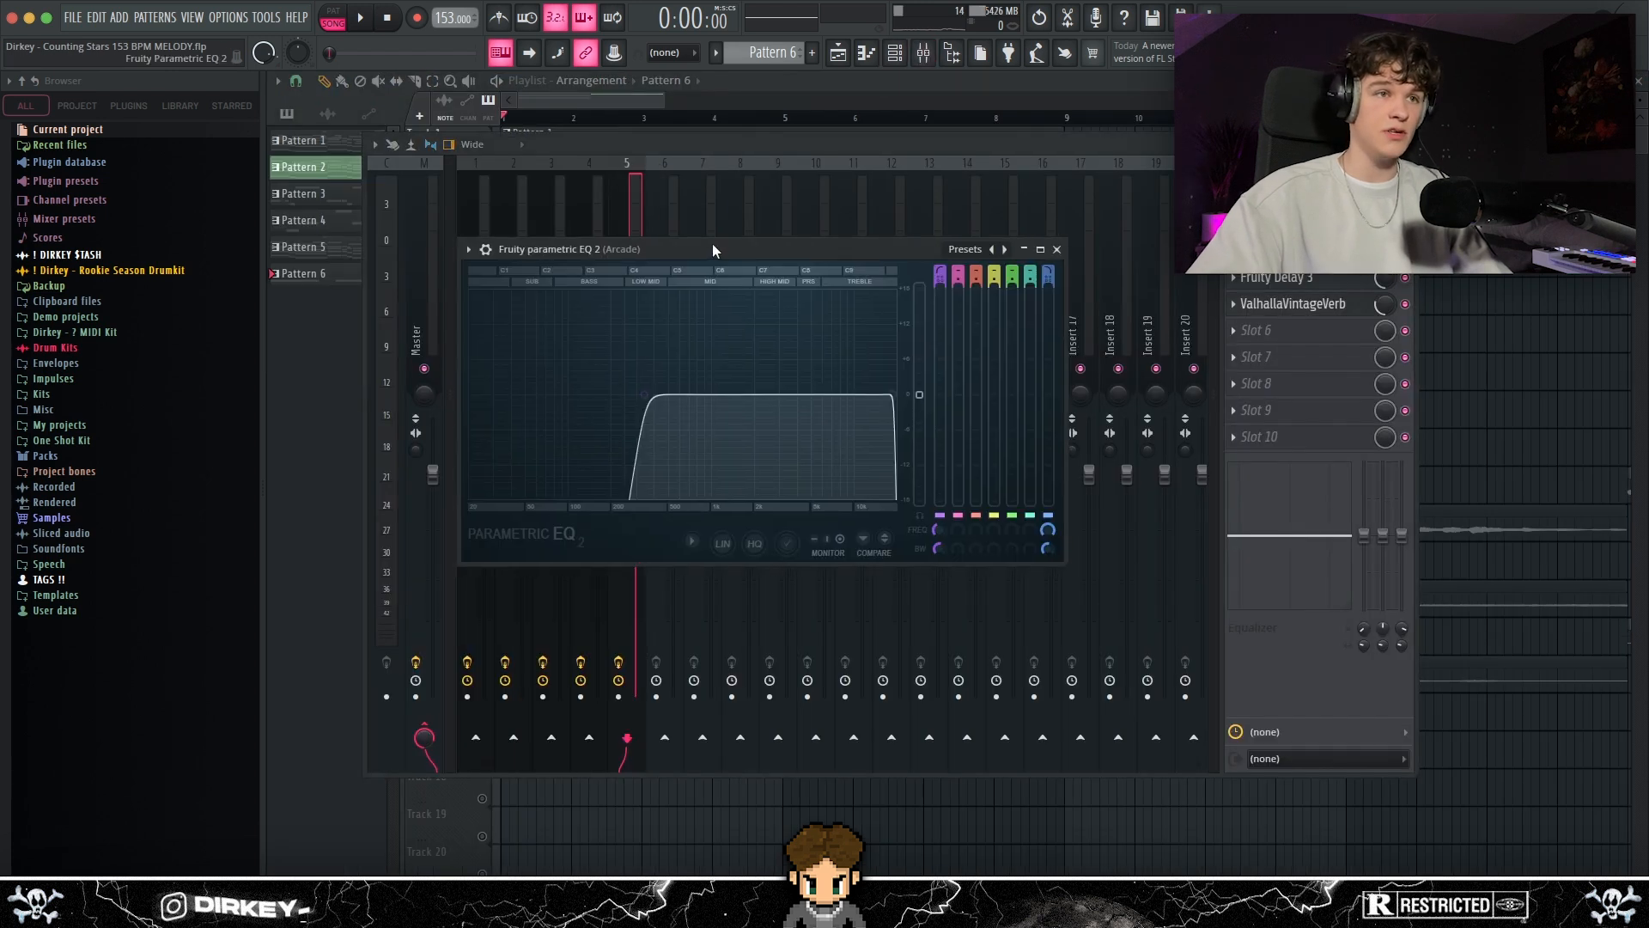
{"action": "left_click_drag", "start_coordinate": [709, 252], "coordinate": [798, 218]}
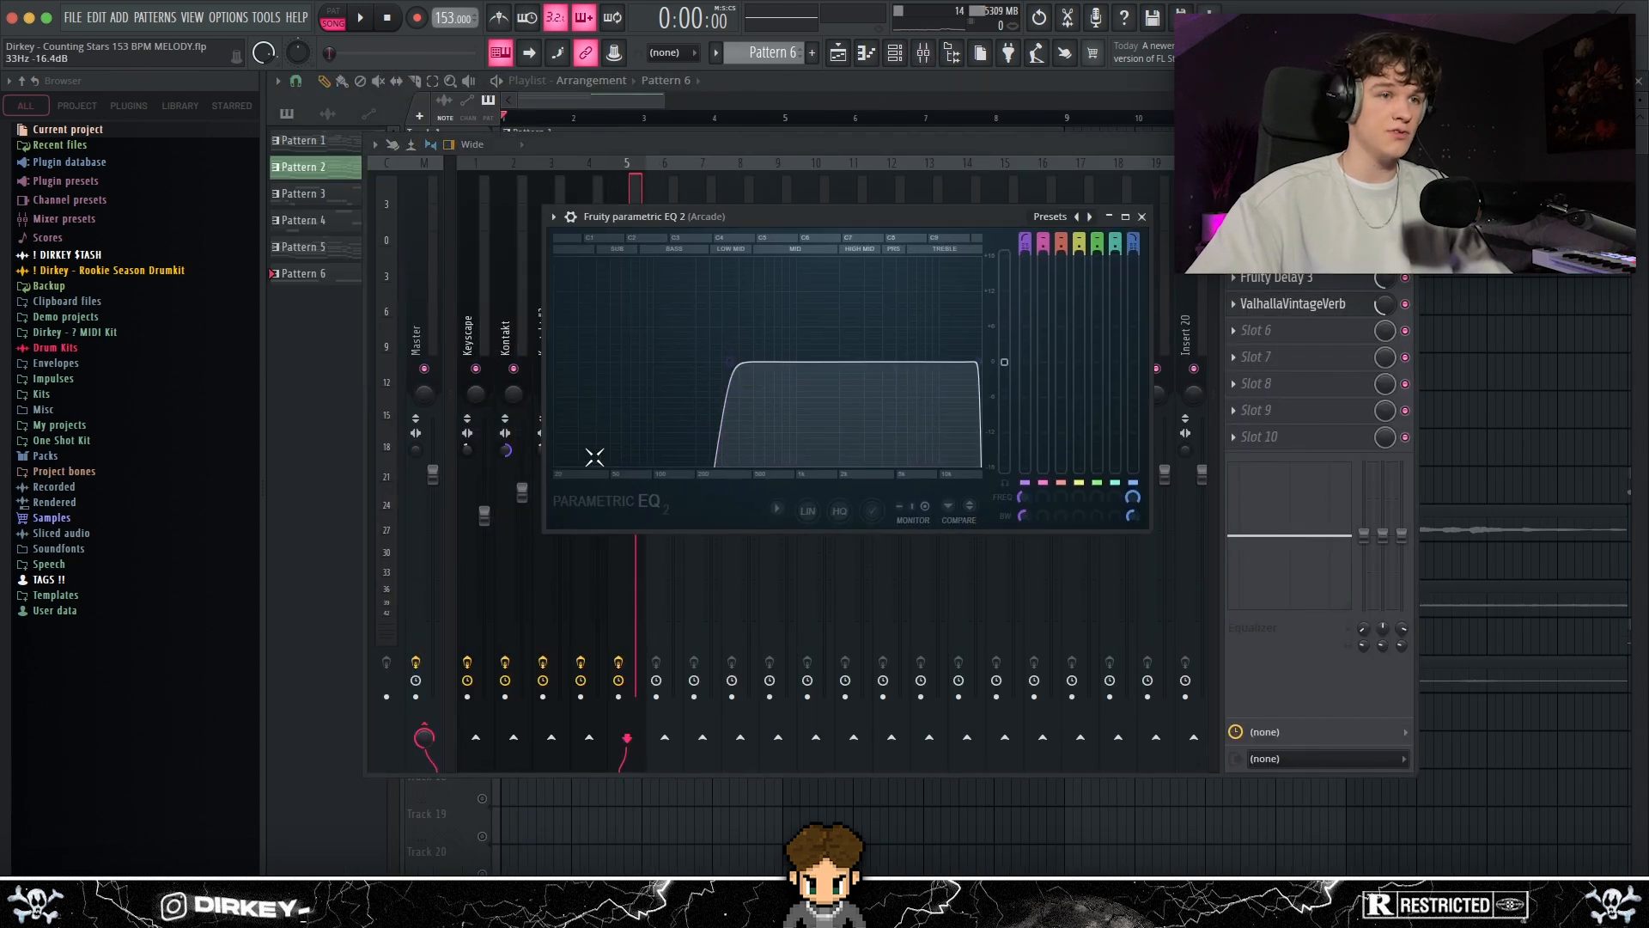
{"action": "left_click", "coordinate": [1280, 223]}
{"action": "left_click_drag", "start_coordinate": [701, 272], "coordinate": [878, 263]}
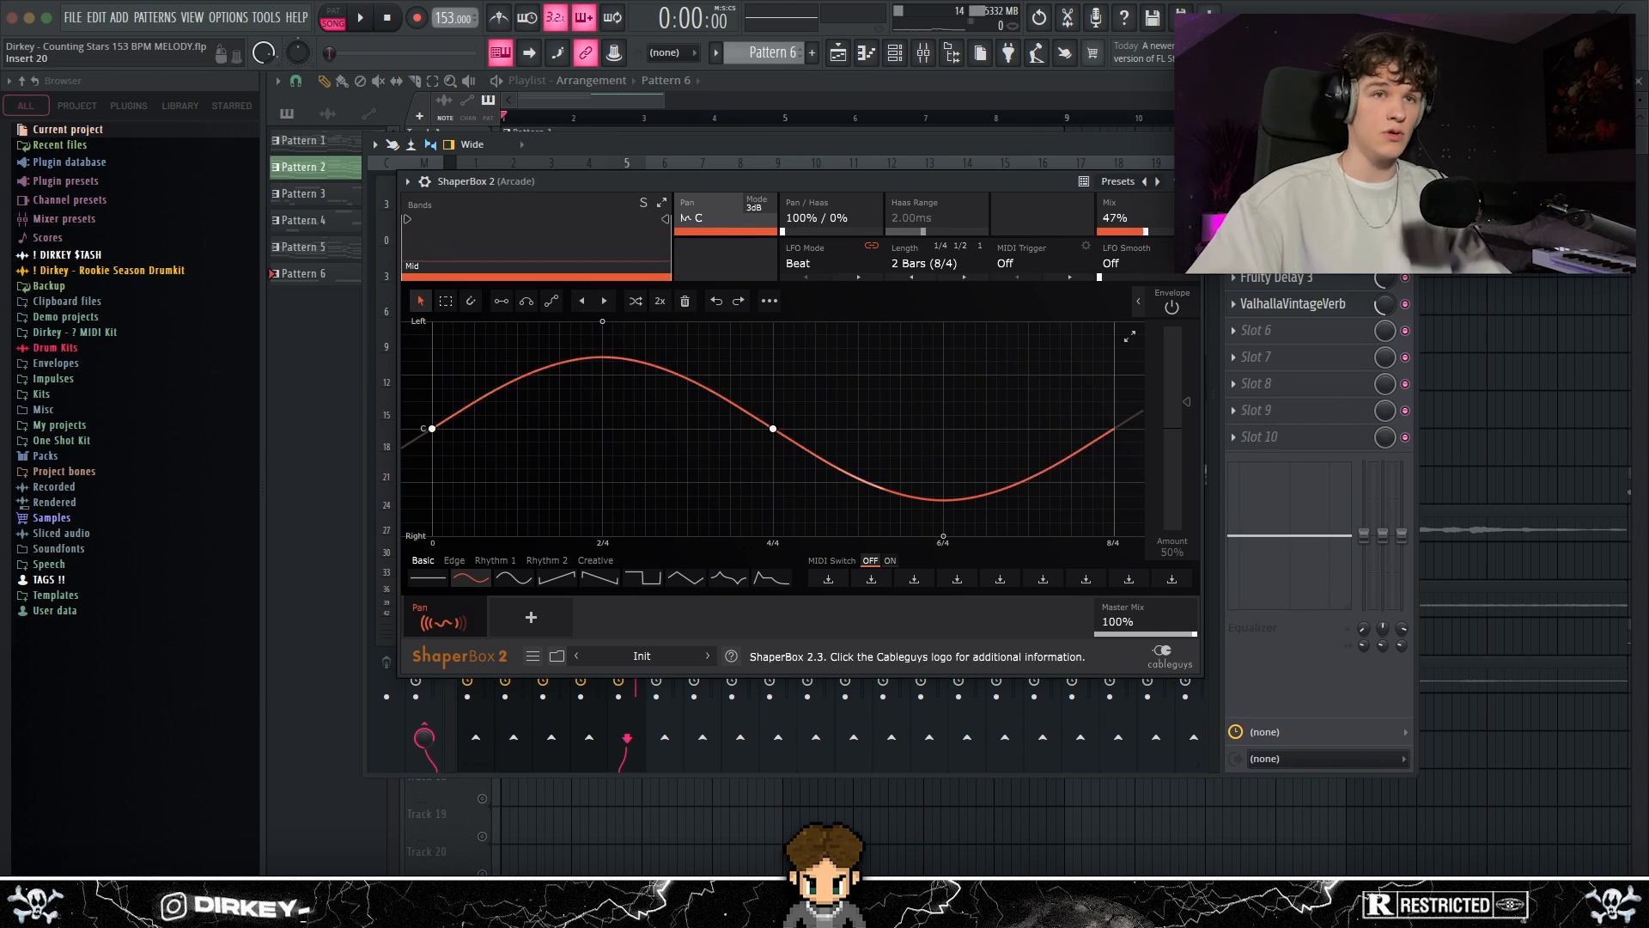
Step: Review the Arcade track's Fruity Delay 3 and ValhallaVintageVerb settings, and play back the arrangement from the mixer
{"action": "left_click", "coordinate": [1284, 282]}
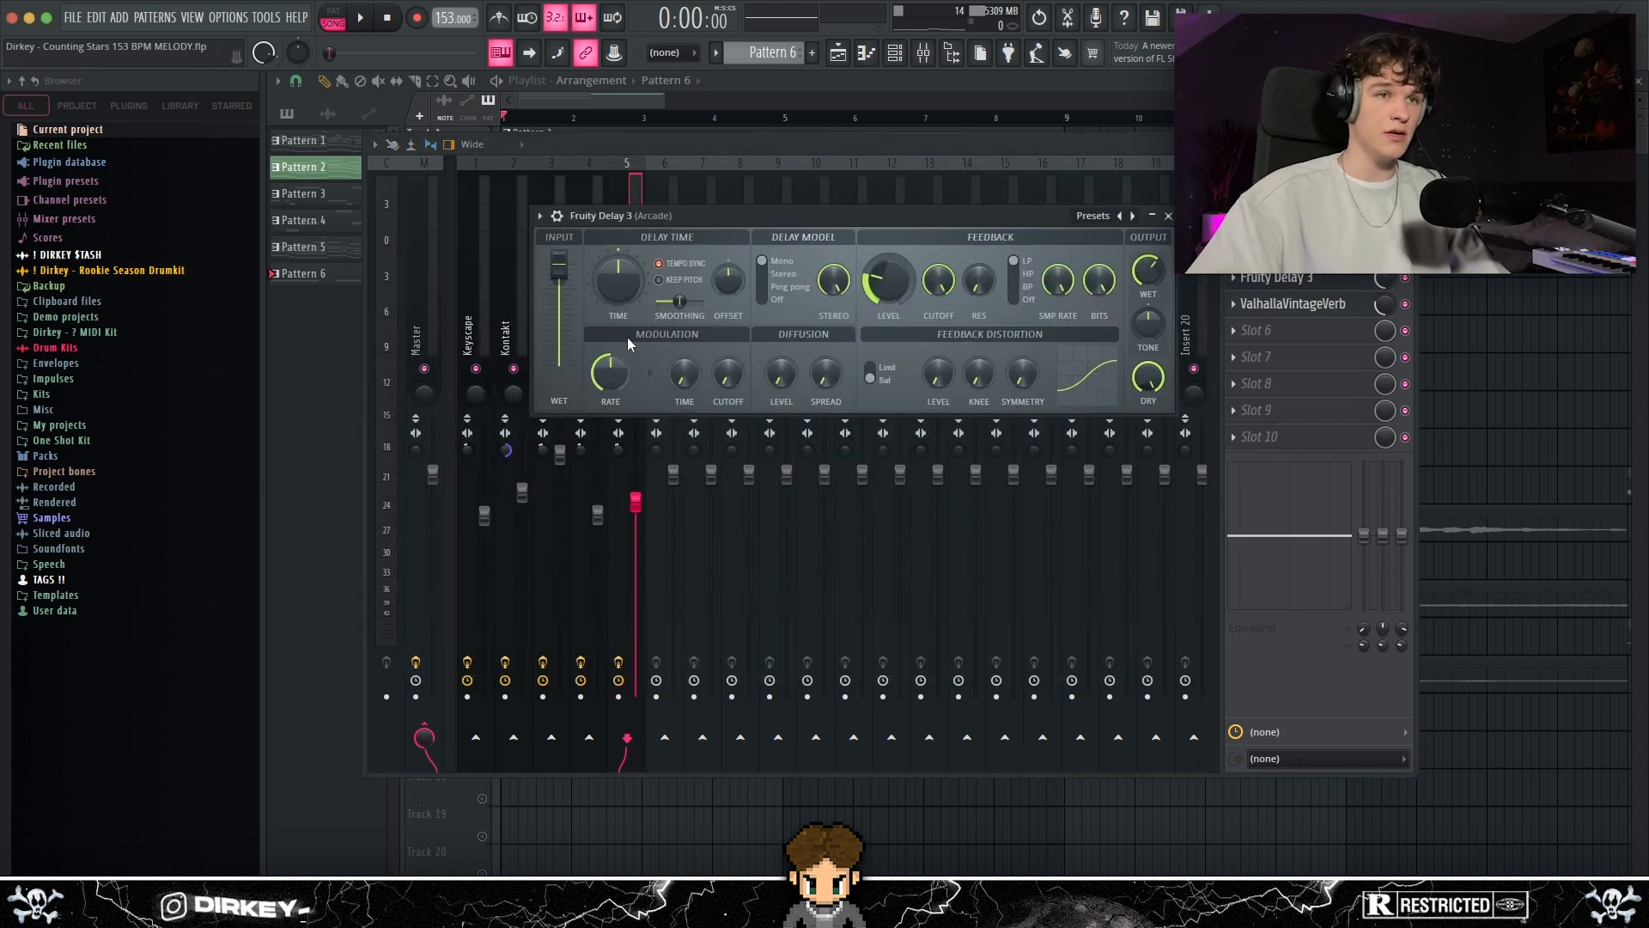
{"action": "left_click_drag", "start_coordinate": [804, 249], "coordinate": [750, 258]}
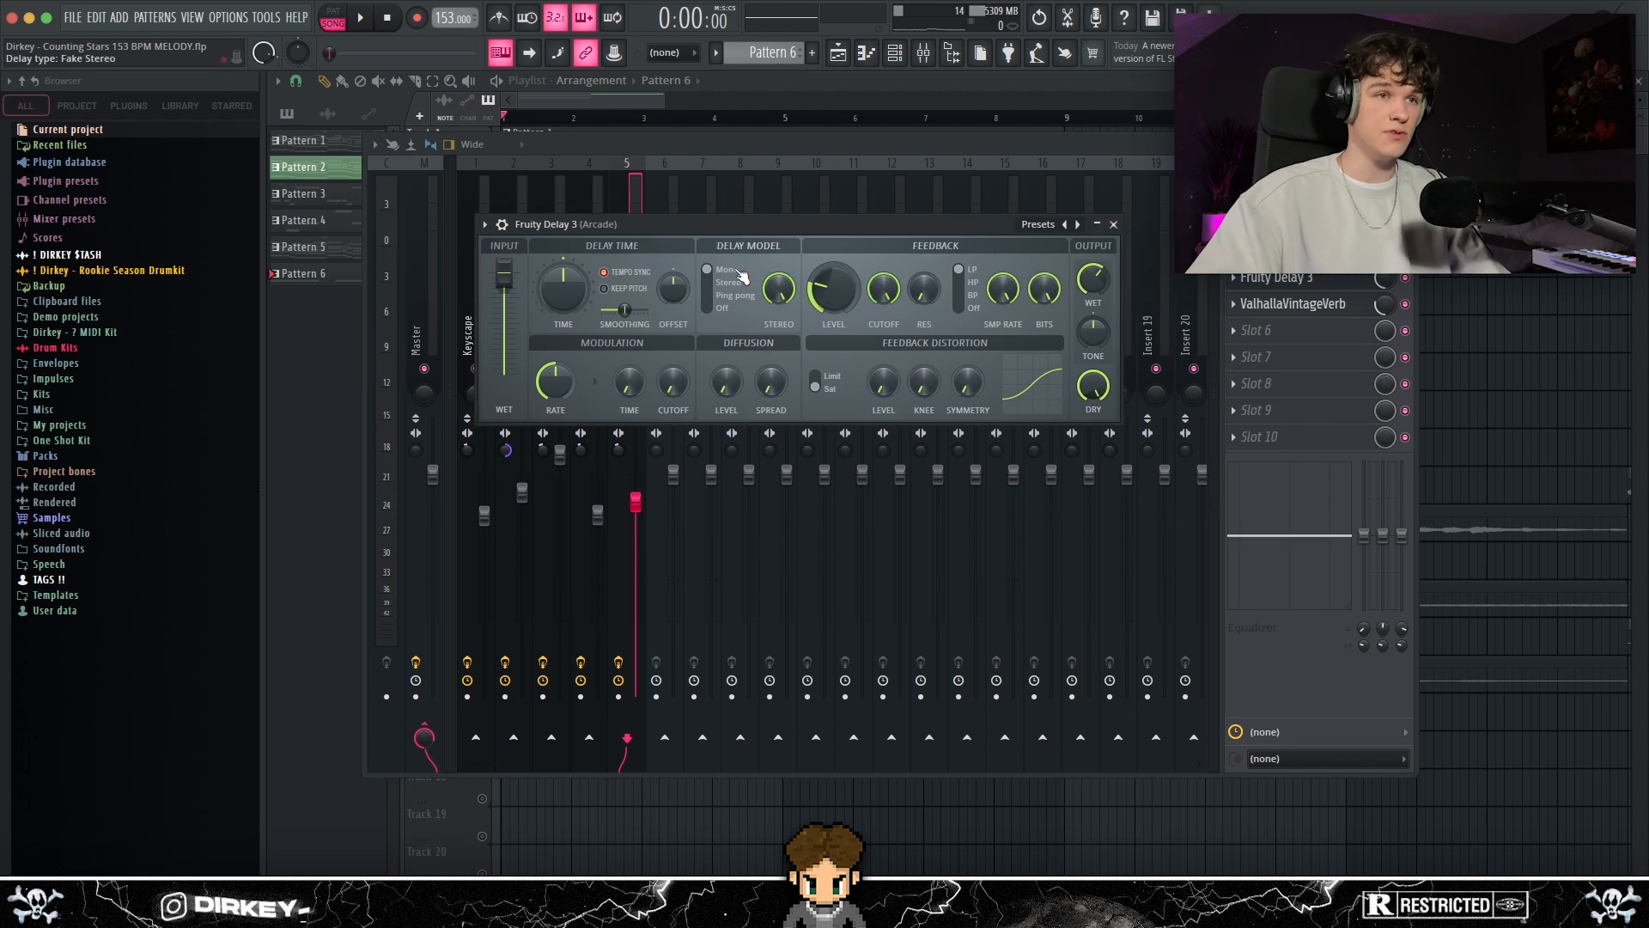
{"action": "left_click", "coordinate": [1297, 307]}
{"action": "left_click_drag", "start_coordinate": [294, 61], "coordinate": [765, 269]}
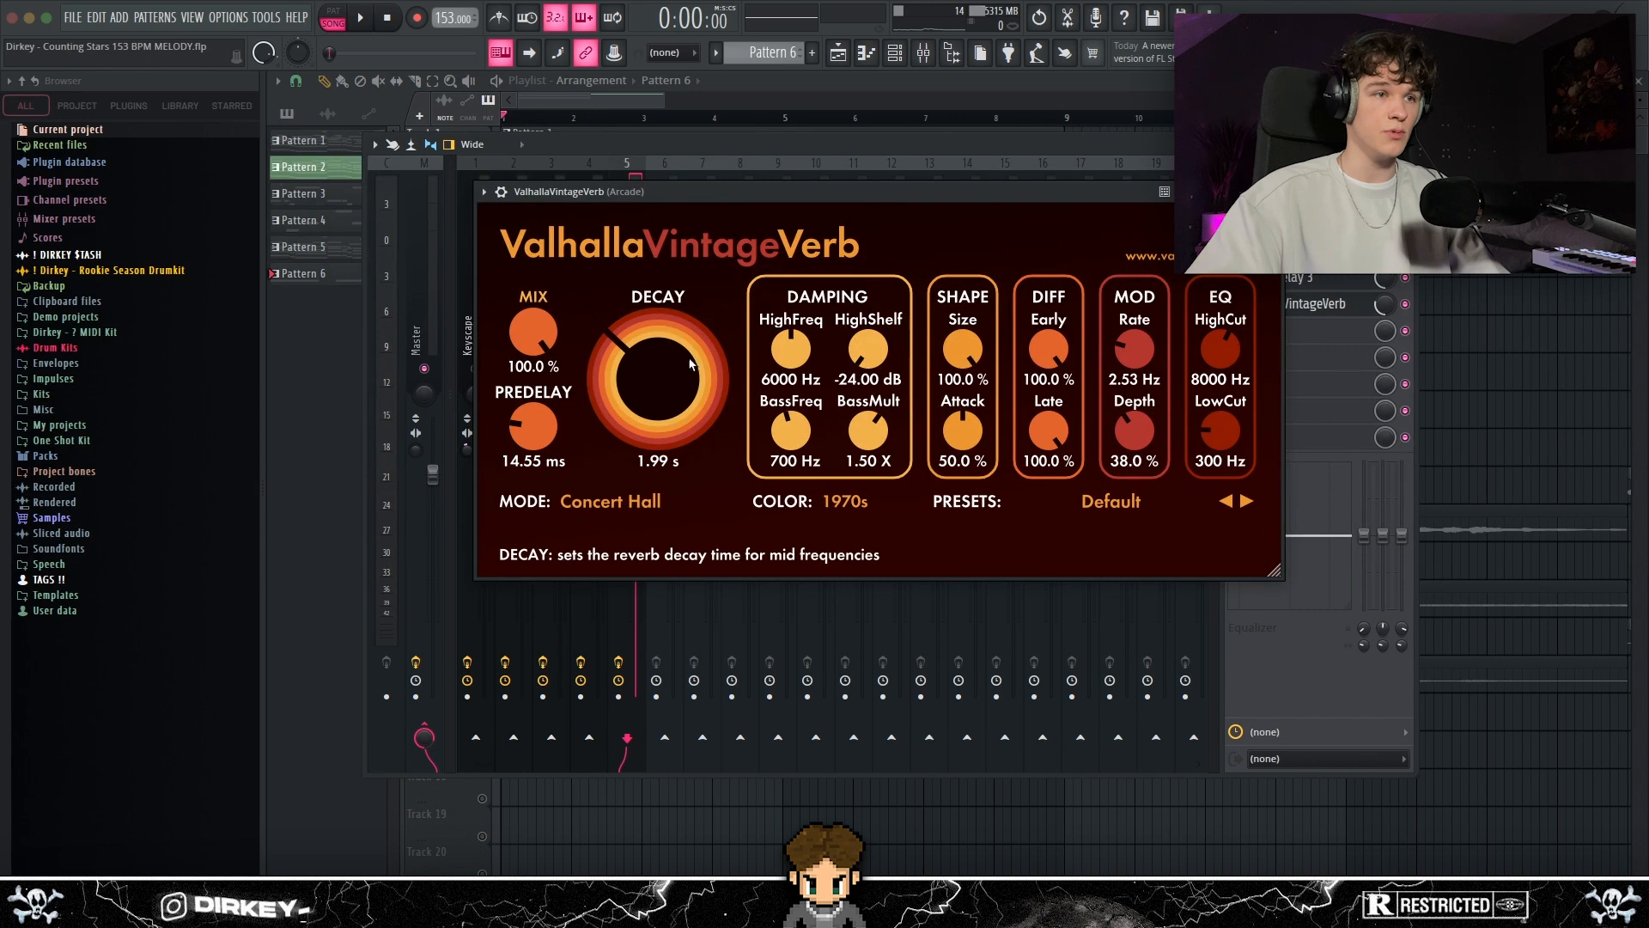
{"action": "key", "text": "Escape"}
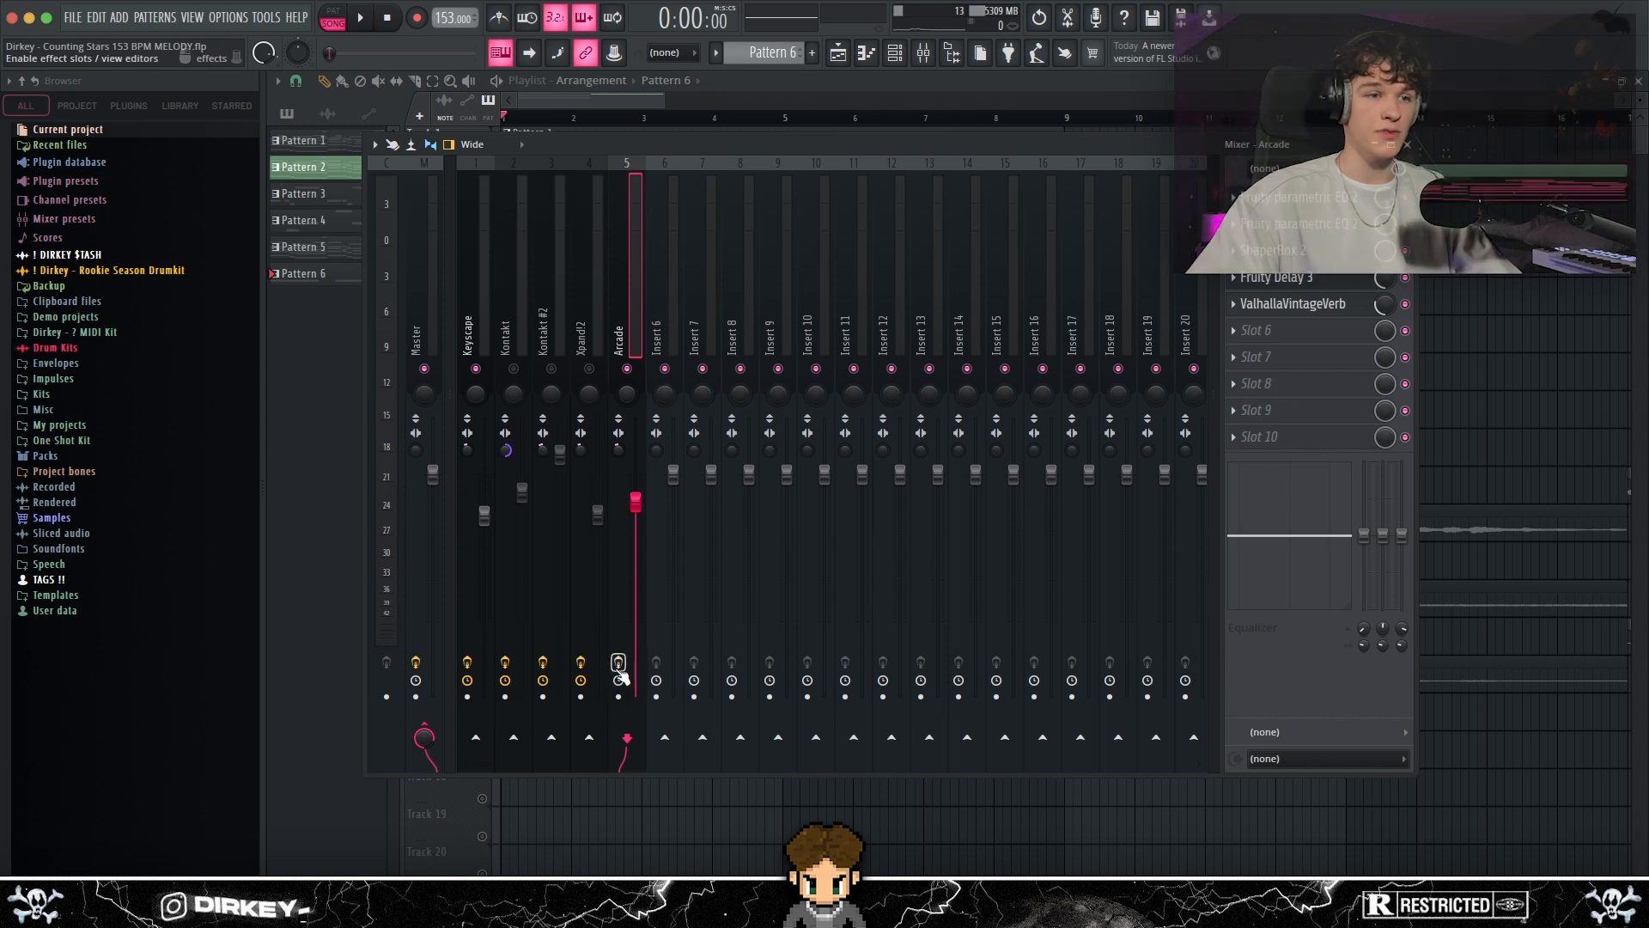
{"action": "key", "text": "space"}
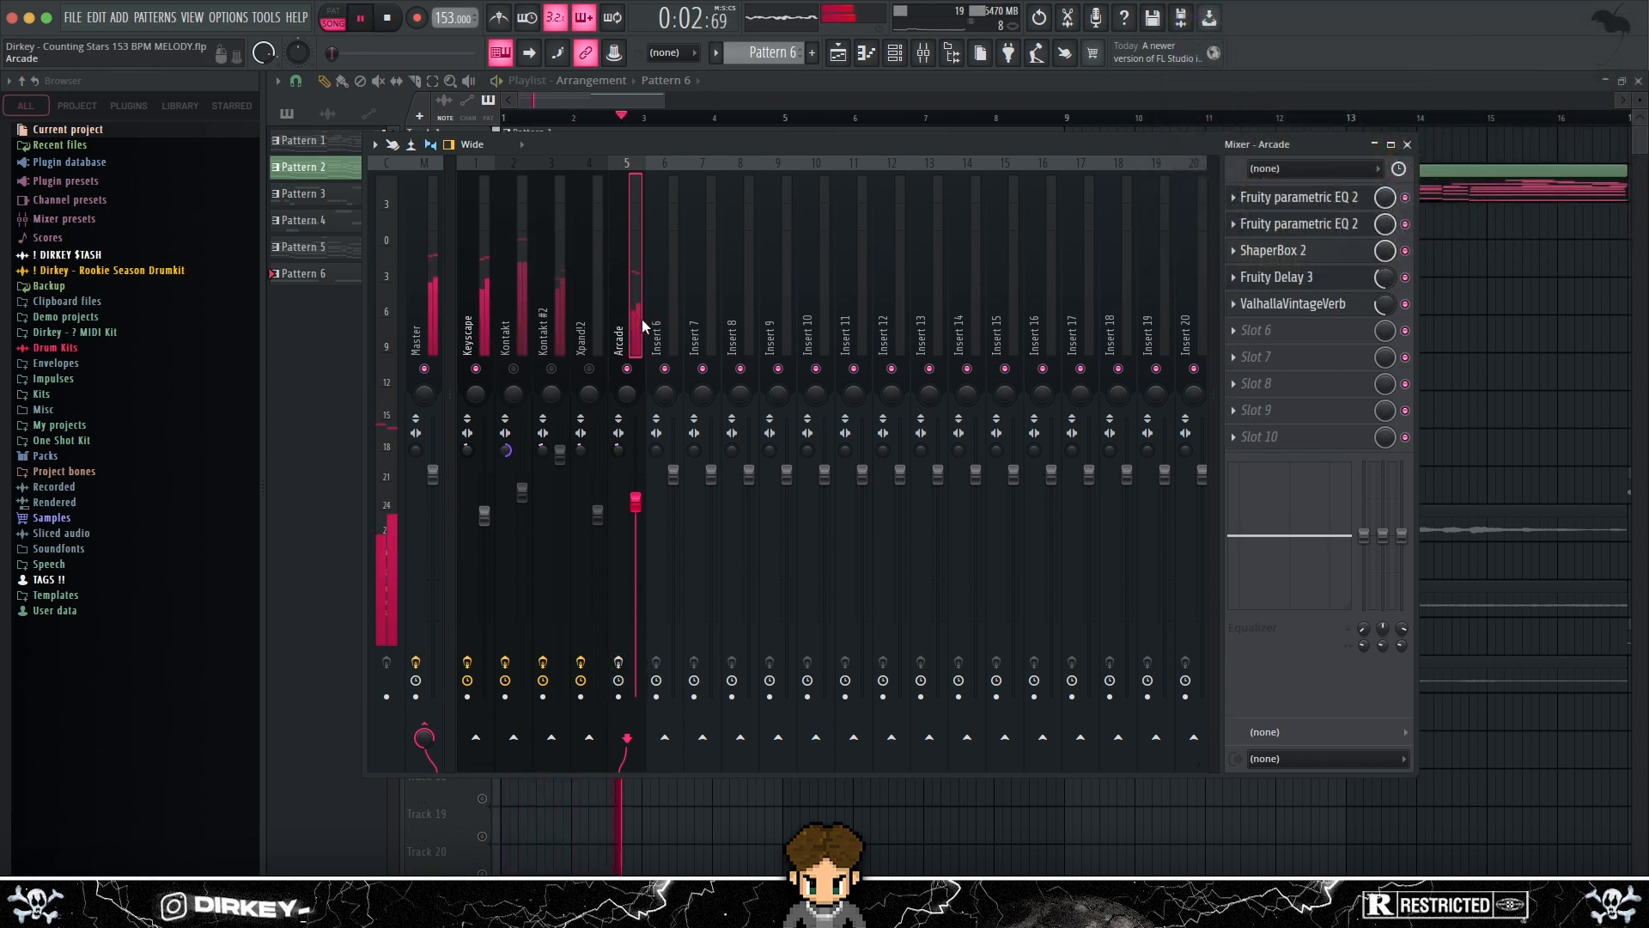
{"action": "key", "text": "space"}
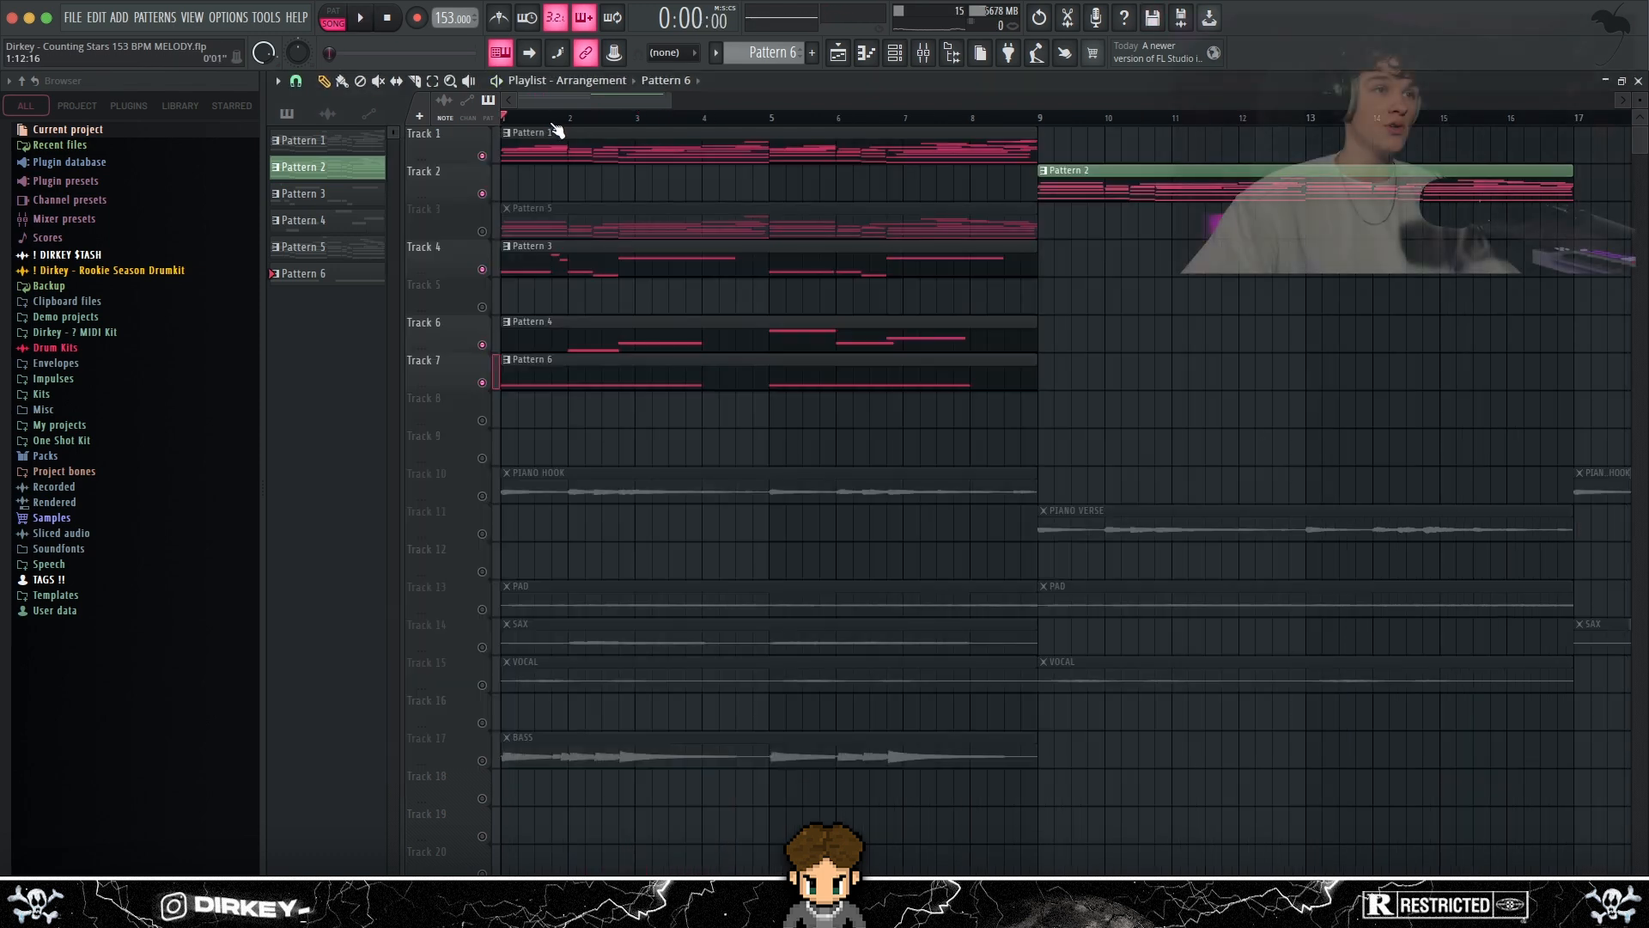
Step: Solo the PIANO HOOK track in the playlist and enable the PIANO VERSE, PAD, SAX, VOCAL and BASS tracks with it
{"action": "scroll", "coordinate": [560, 132], "scroll_direction": "down", "scroll_amount": 5}
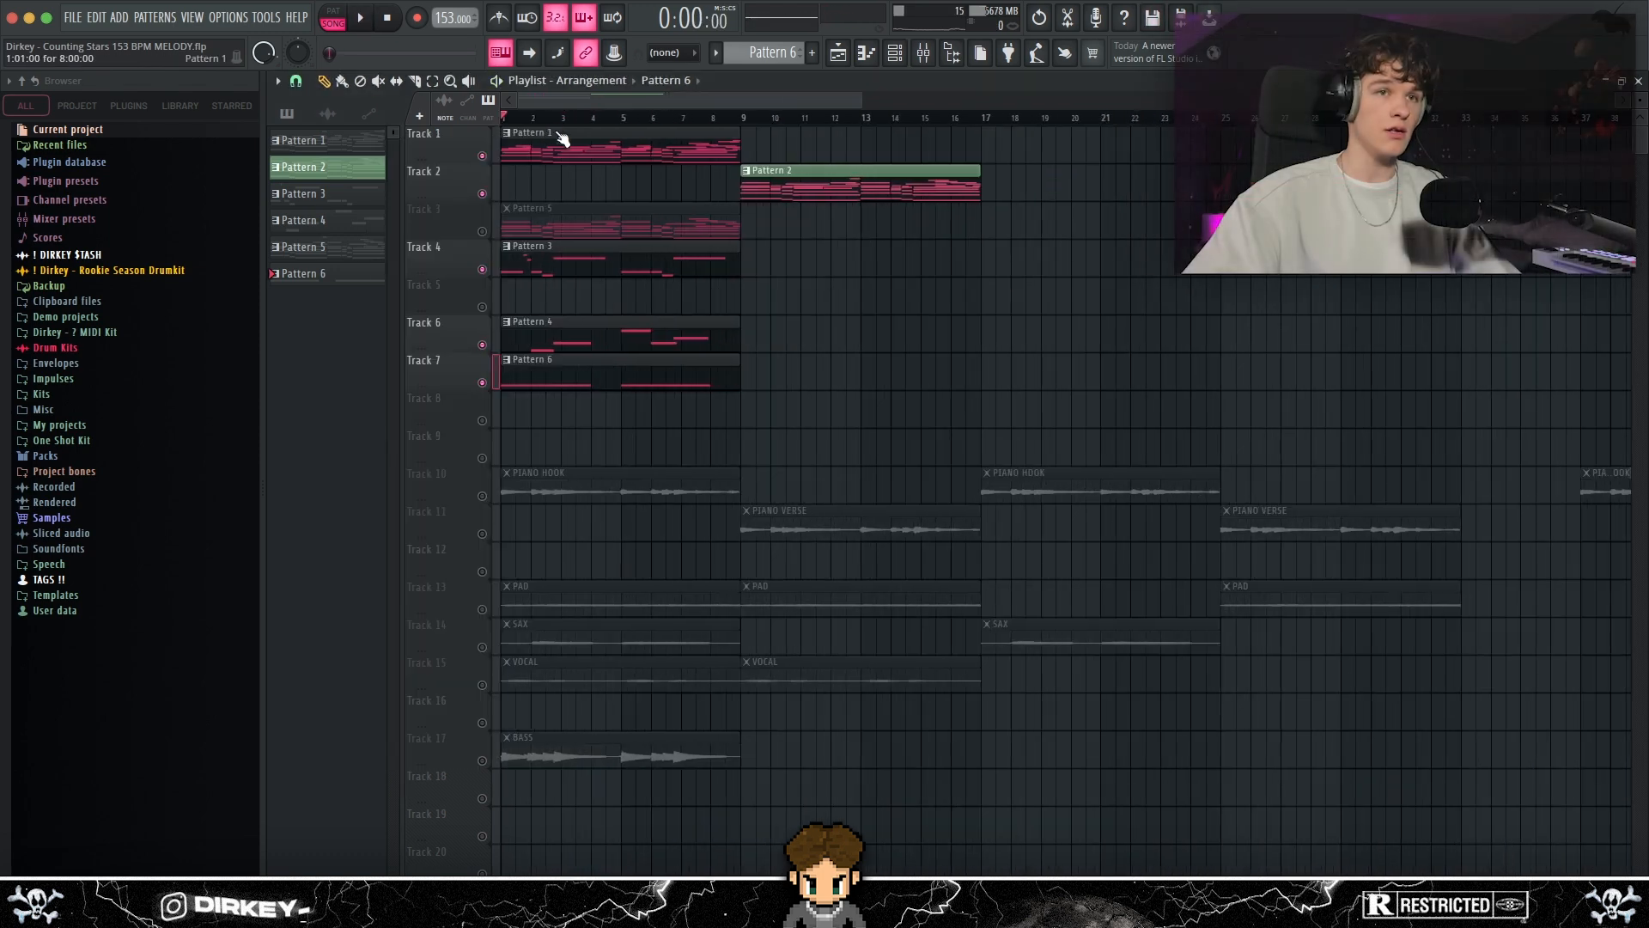
{"action": "right_click", "coordinate": [483, 496]}
{"action": "left_click", "coordinate": [482, 533]}
{"action": "left_click", "coordinate": [482, 609]}
{"action": "left_click", "coordinate": [482, 647]}
{"action": "left_click", "coordinate": [482, 684]}
{"action": "left_click", "coordinate": [482, 722]}
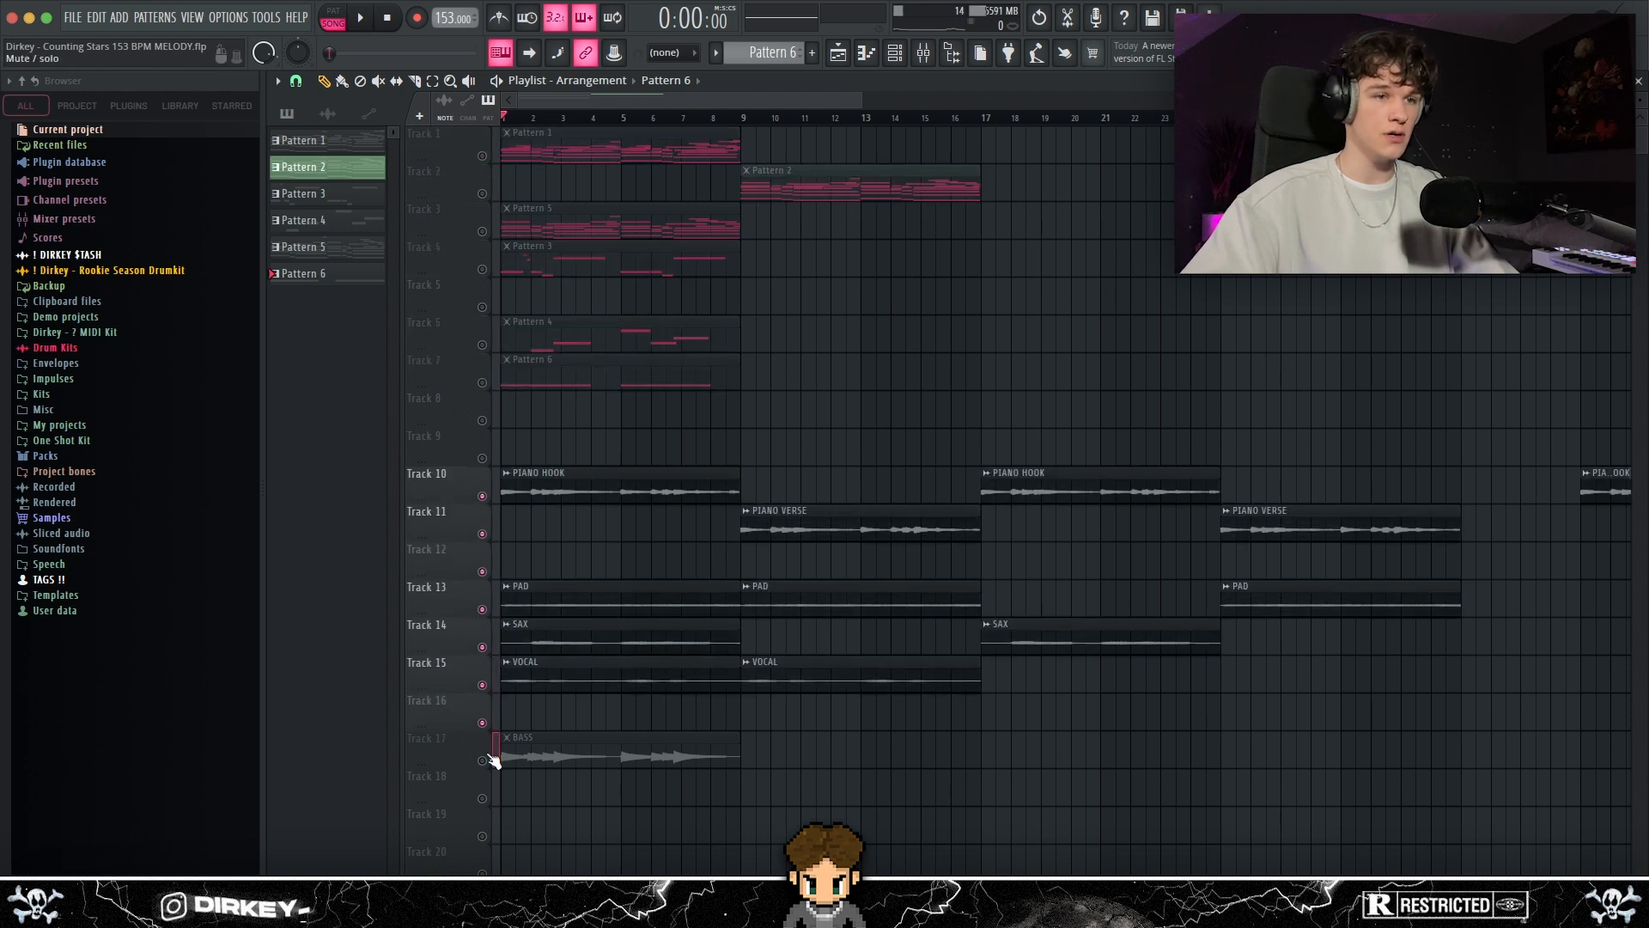
Step: Look over the separate stem clips further along the playlist and select all of them
{"action": "scroll", "coordinate": [649, 118], "scroll_direction": "down", "scroll_amount": 5}
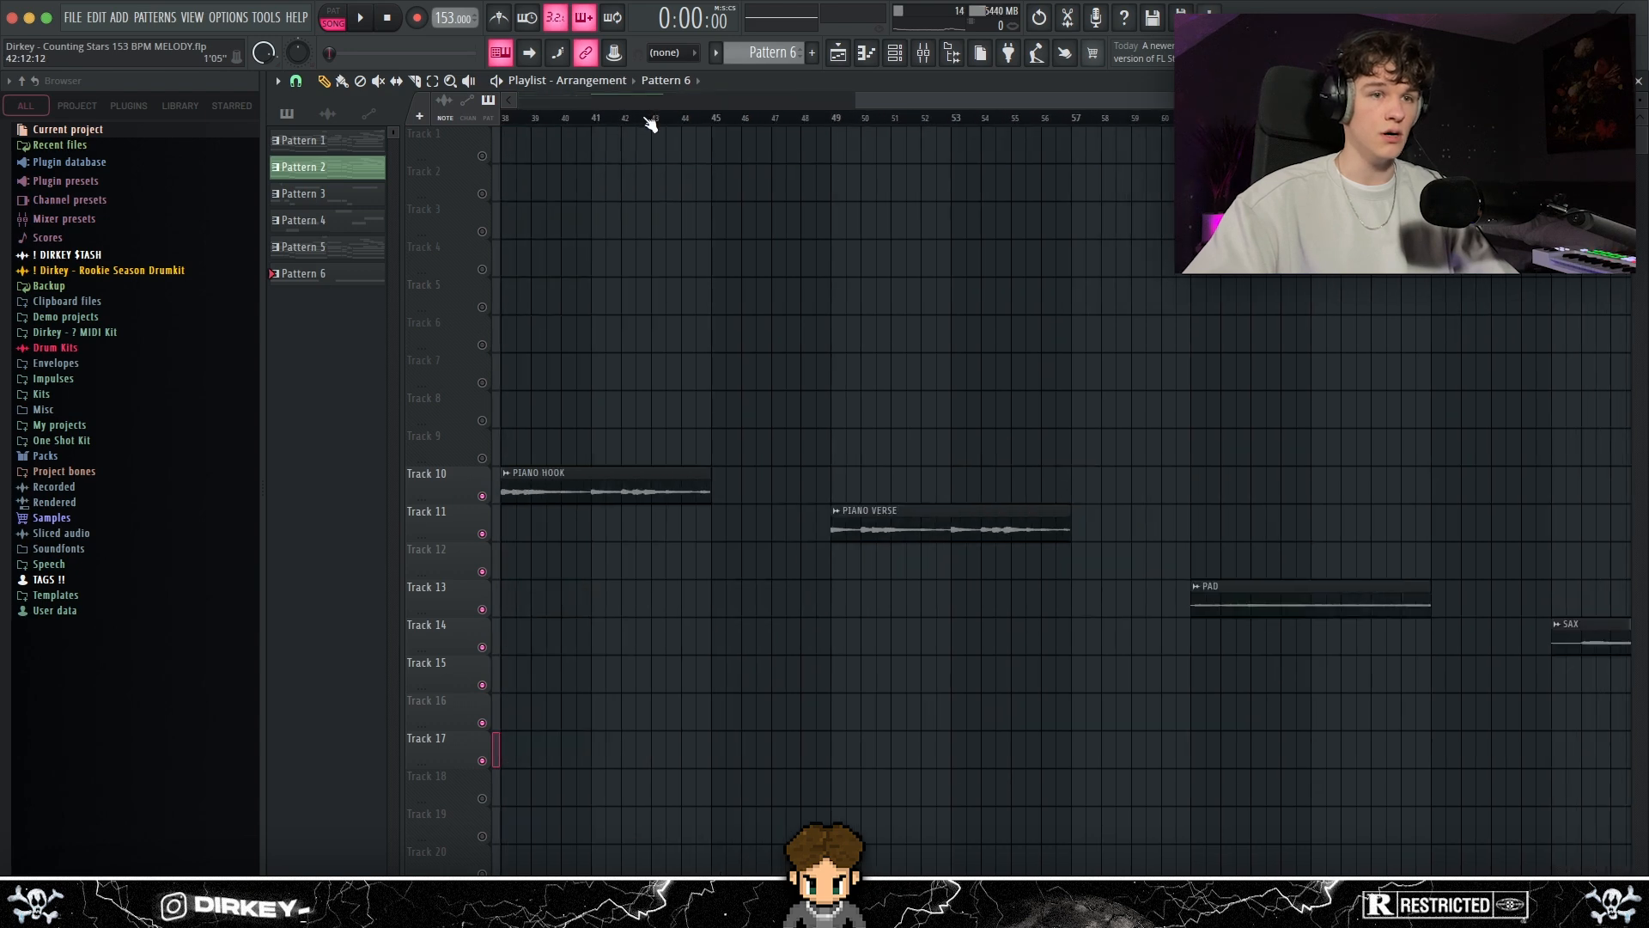
{"action": "key", "text": "ctrl+a"}
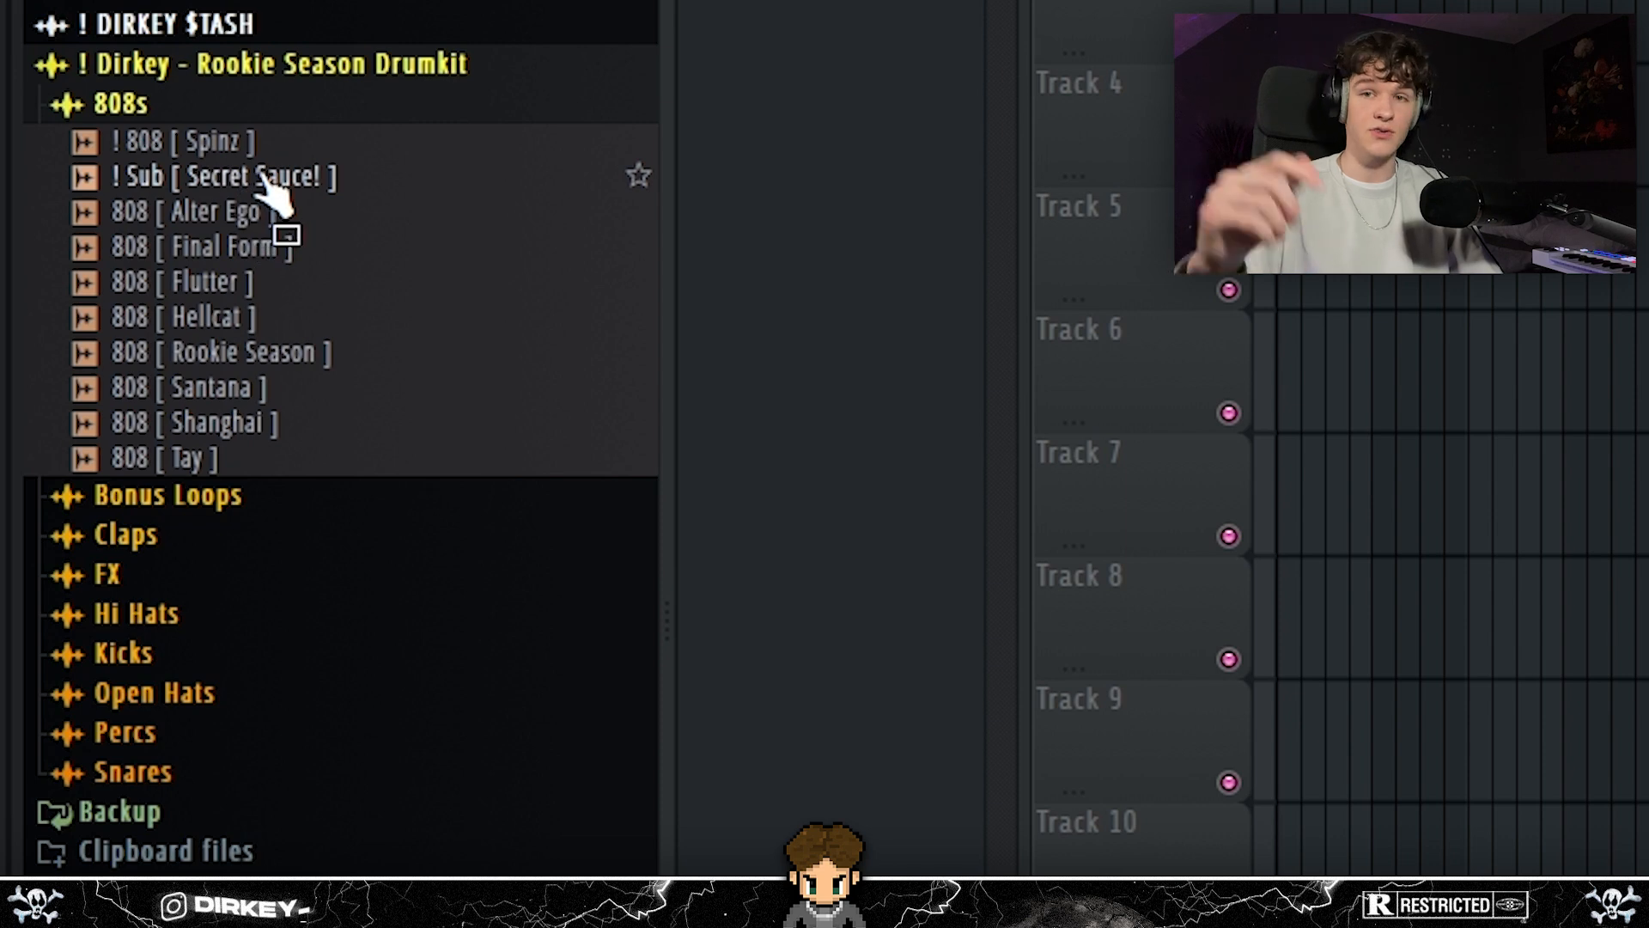
Step: Browse the Bonus Loops, Claps, FX, Hi Hats, Kicks, Open Hats, Percs and Snares folders of the Rookie Season drum kit, and collapse the kit
{"action": "left_click", "coordinate": [167, 496]}
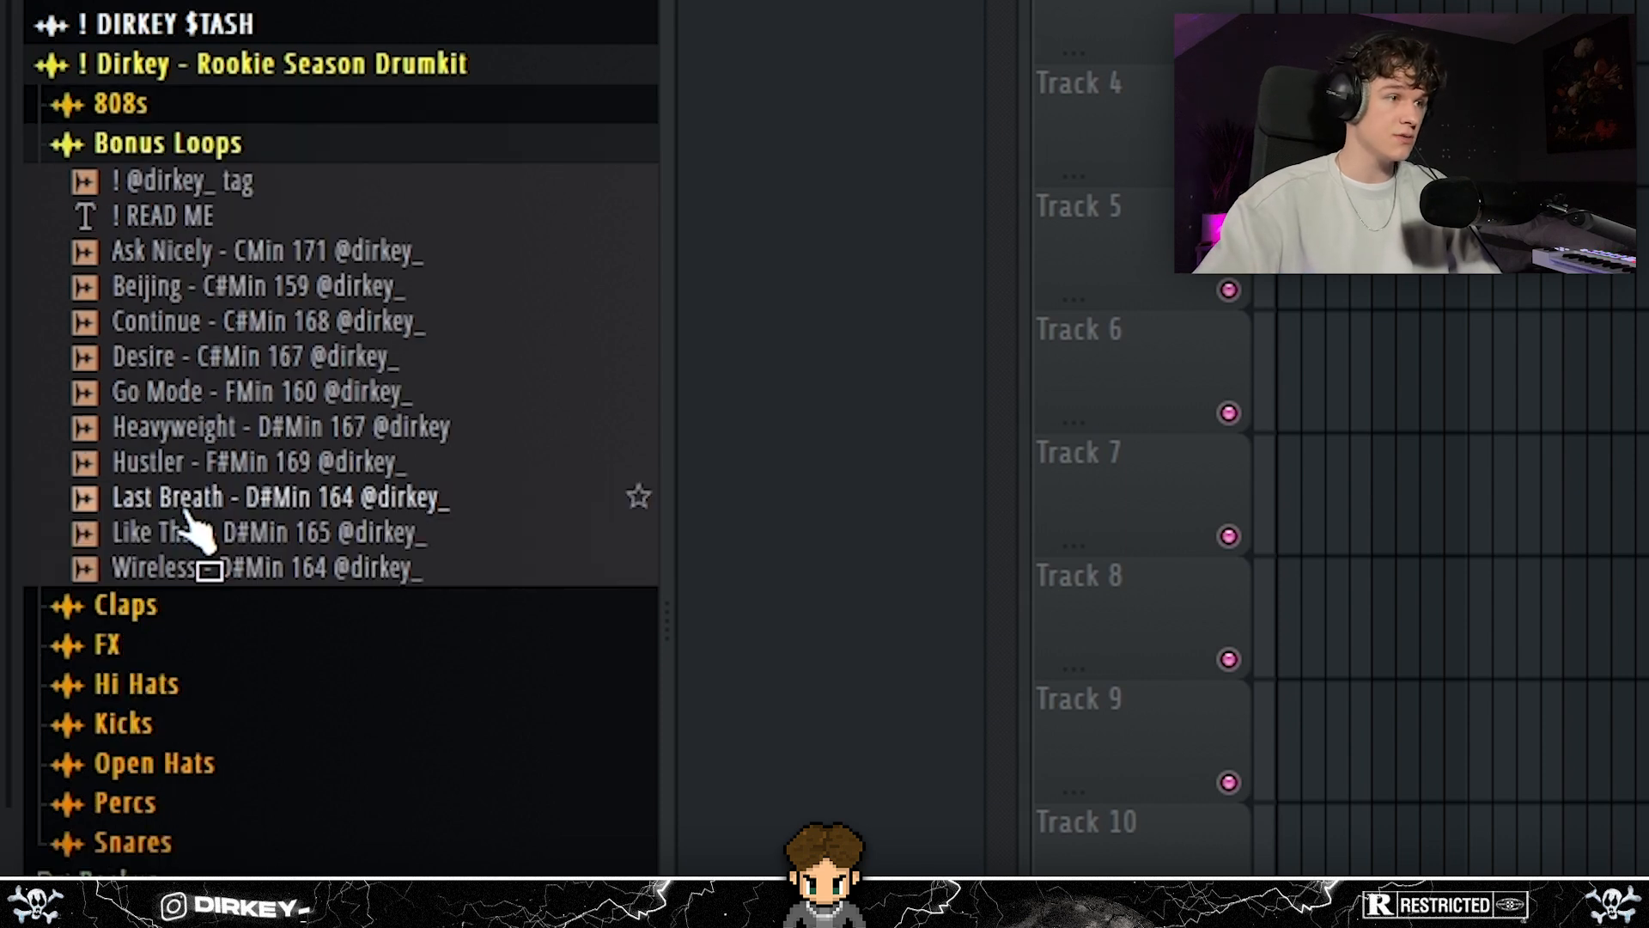
{"action": "left_click", "coordinate": [129, 606]}
{"action": "left_click", "coordinate": [122, 576]}
{"action": "left_click", "coordinate": [133, 591]}
{"action": "left_click", "coordinate": [125, 478]}
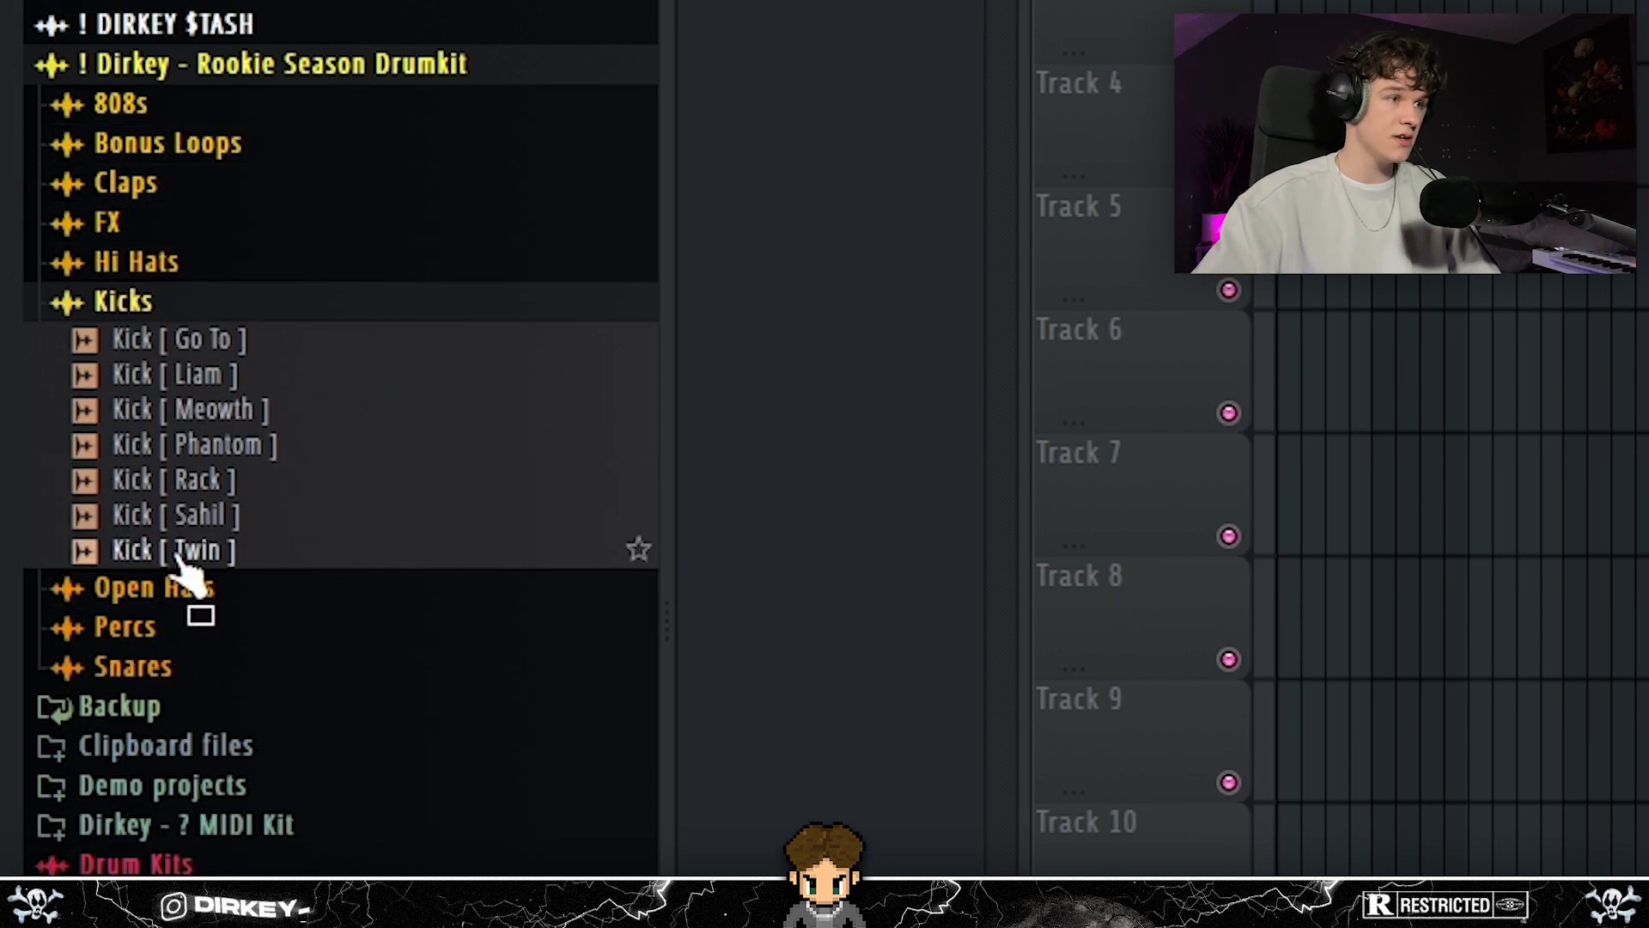
{"action": "left_click", "coordinate": [143, 590]}
{"action": "left_click", "coordinate": [140, 630]}
{"action": "left_click", "coordinate": [138, 911]}
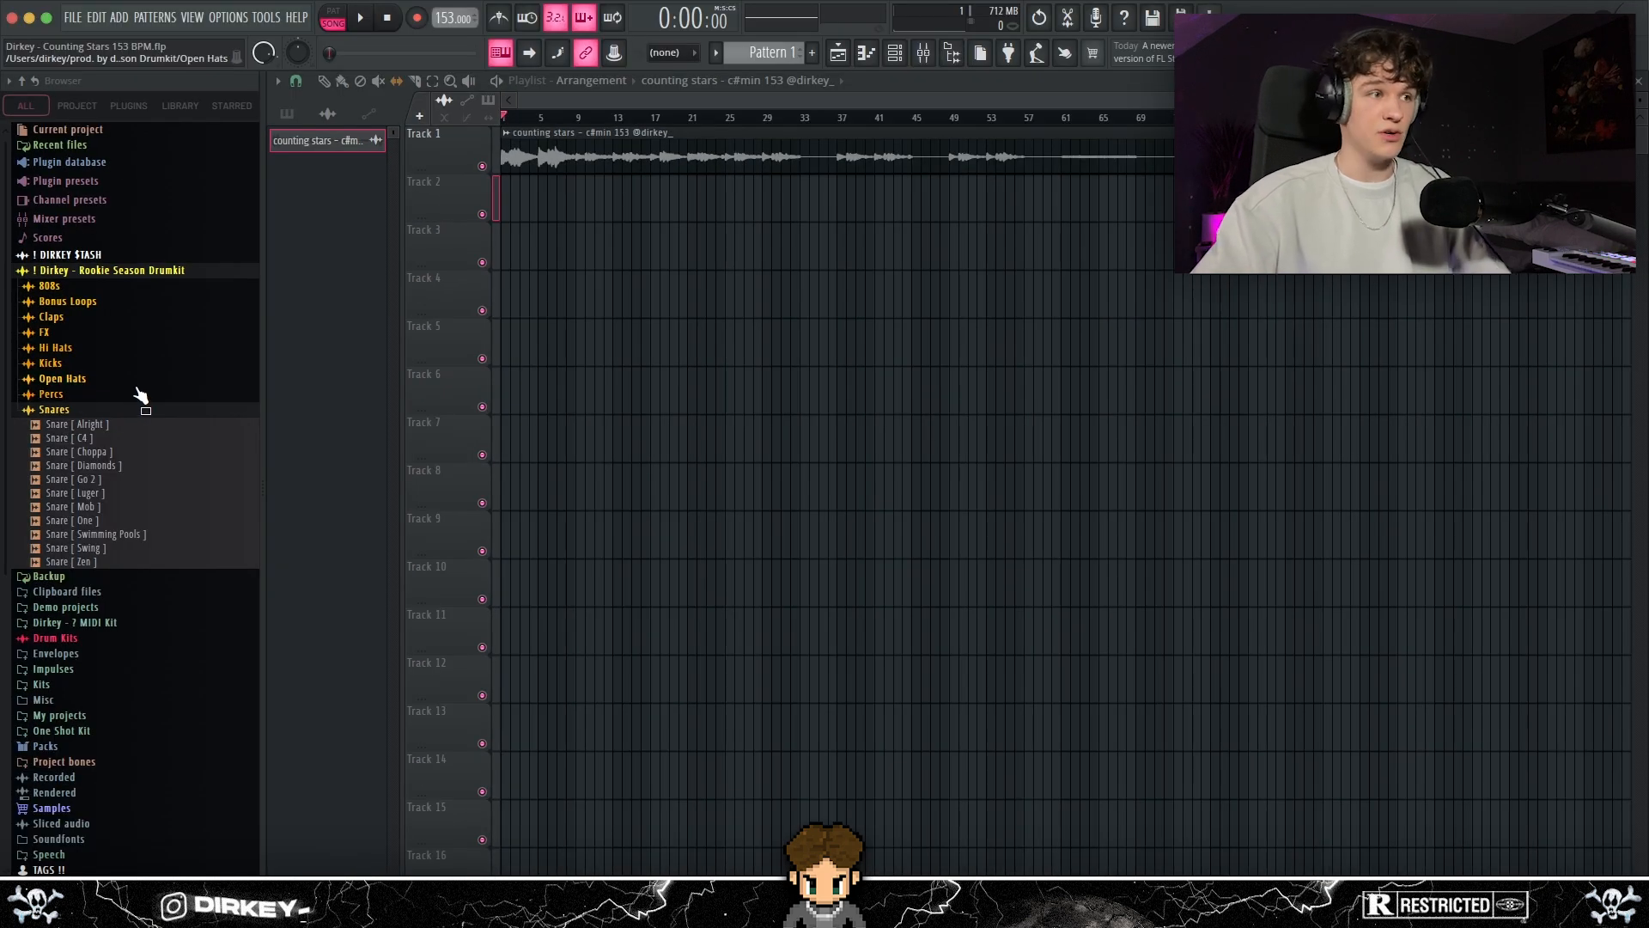
{"action": "left_click", "coordinate": [95, 416]}
{"action": "left_click", "coordinate": [96, 272]}
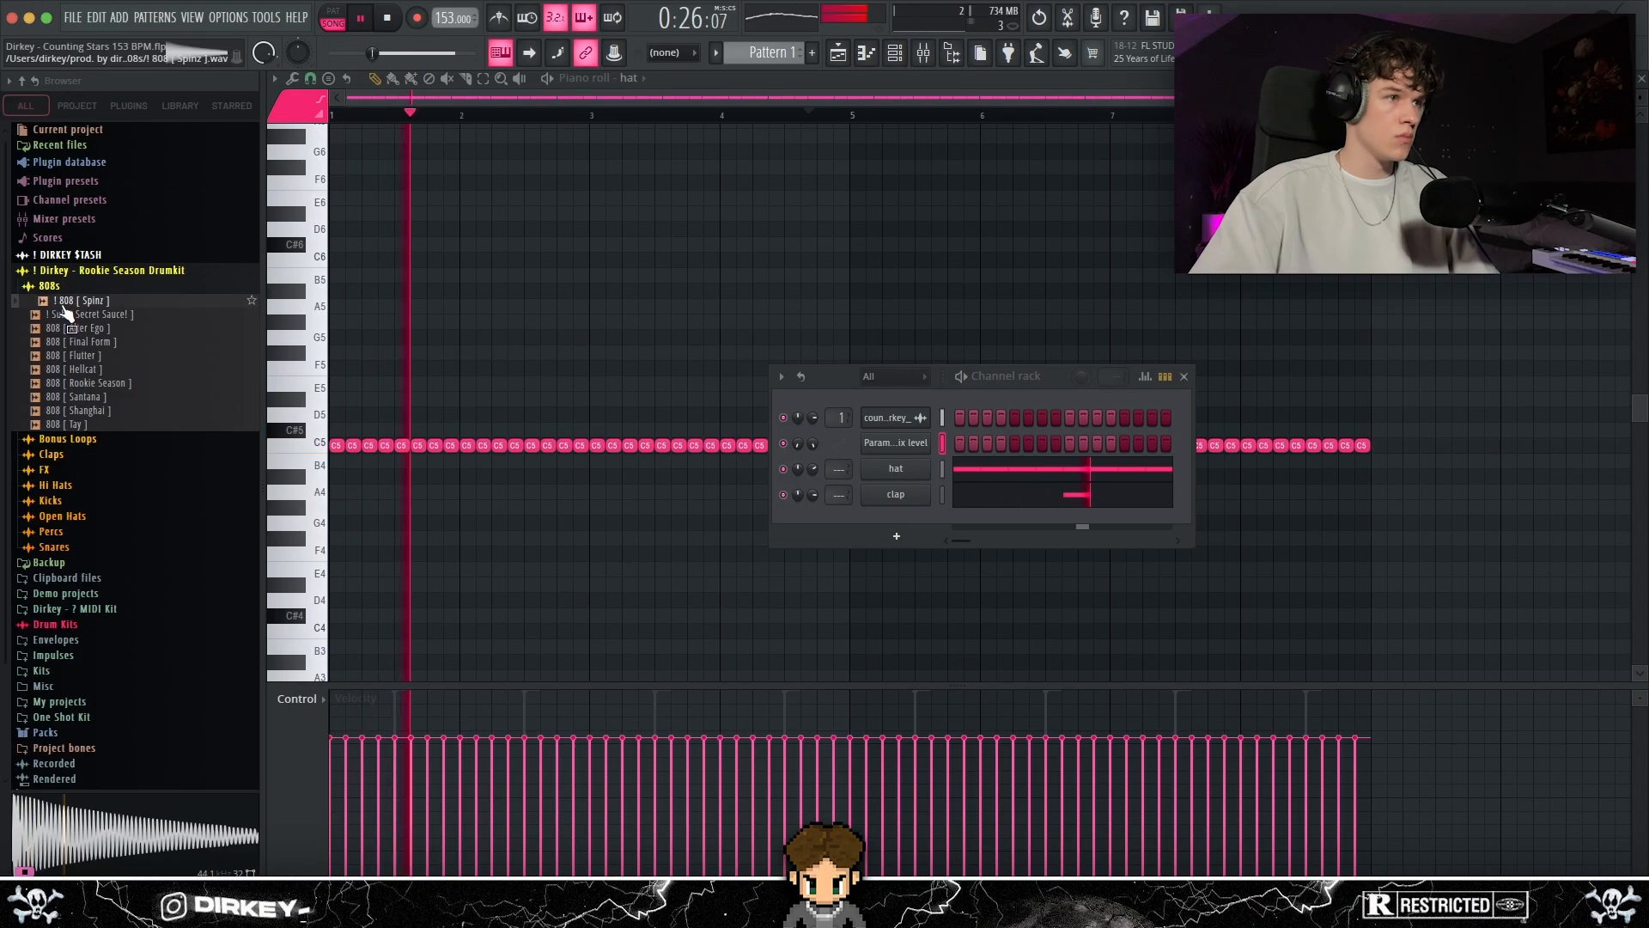
Step: Load the ! 808 [ Spinz ] sample as a new channel above the hat, name it 808 and enable Cut itself for it
{"action": "left_click_drag", "start_coordinate": [62, 307], "coordinate": [892, 458]}
{"action": "middle_click", "coordinate": [874, 470]}
{"action": "type", "text": "808"}
{"action": "key", "text": "Return"}
{"action": "left_click", "coordinate": [894, 466]}
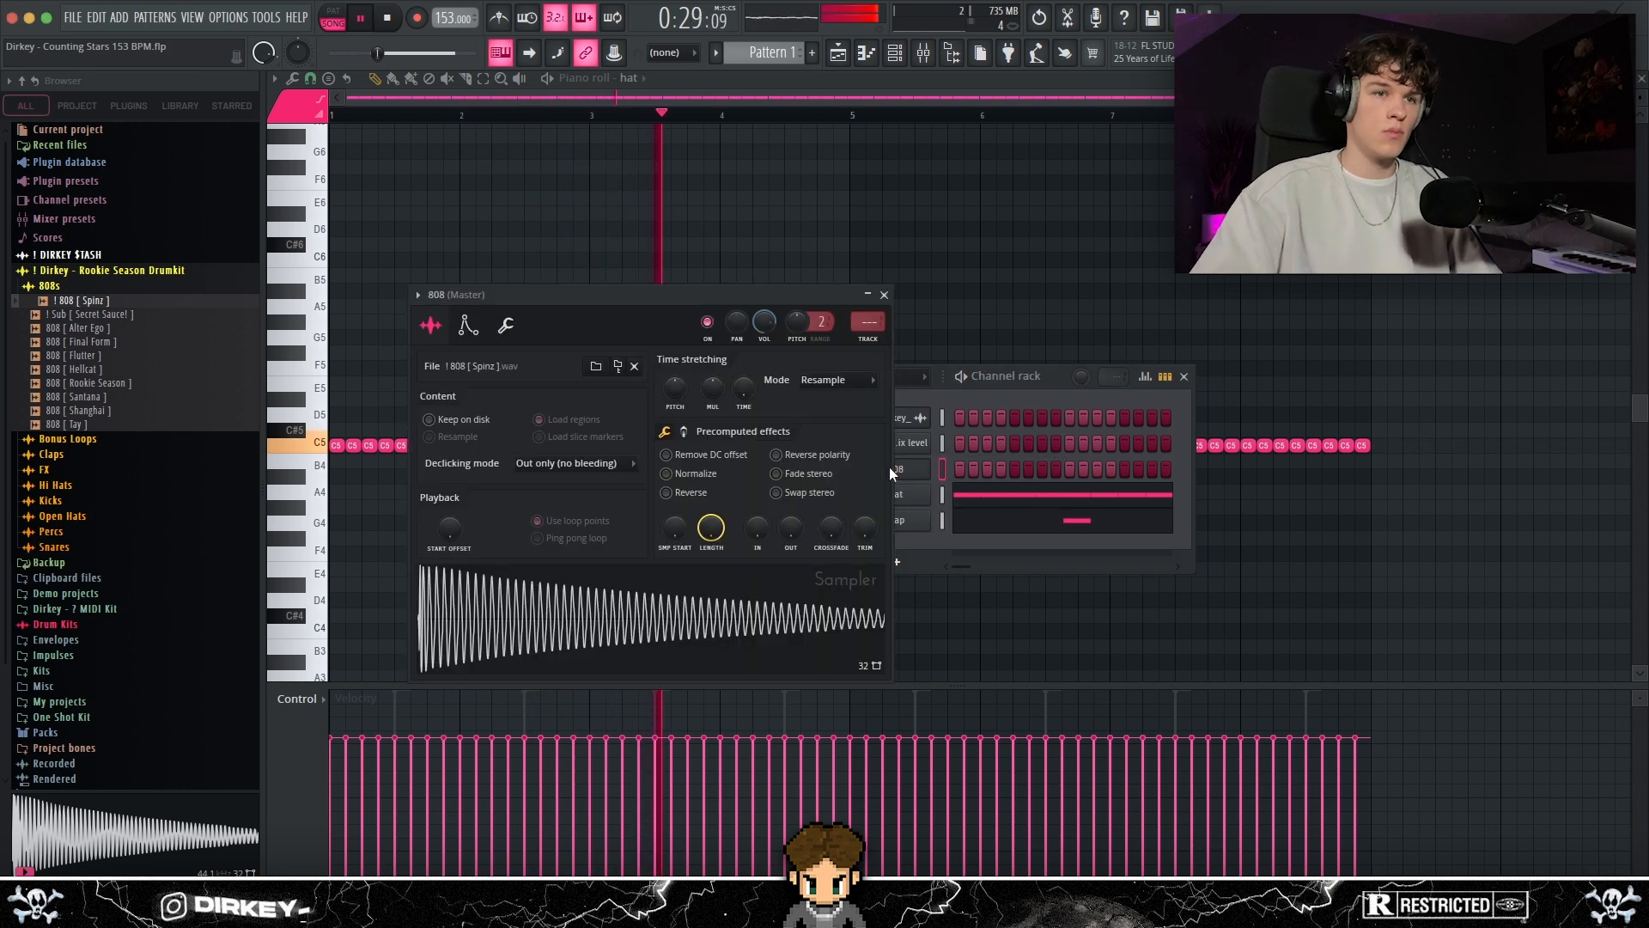
{"action": "left_click", "coordinate": [893, 469]}
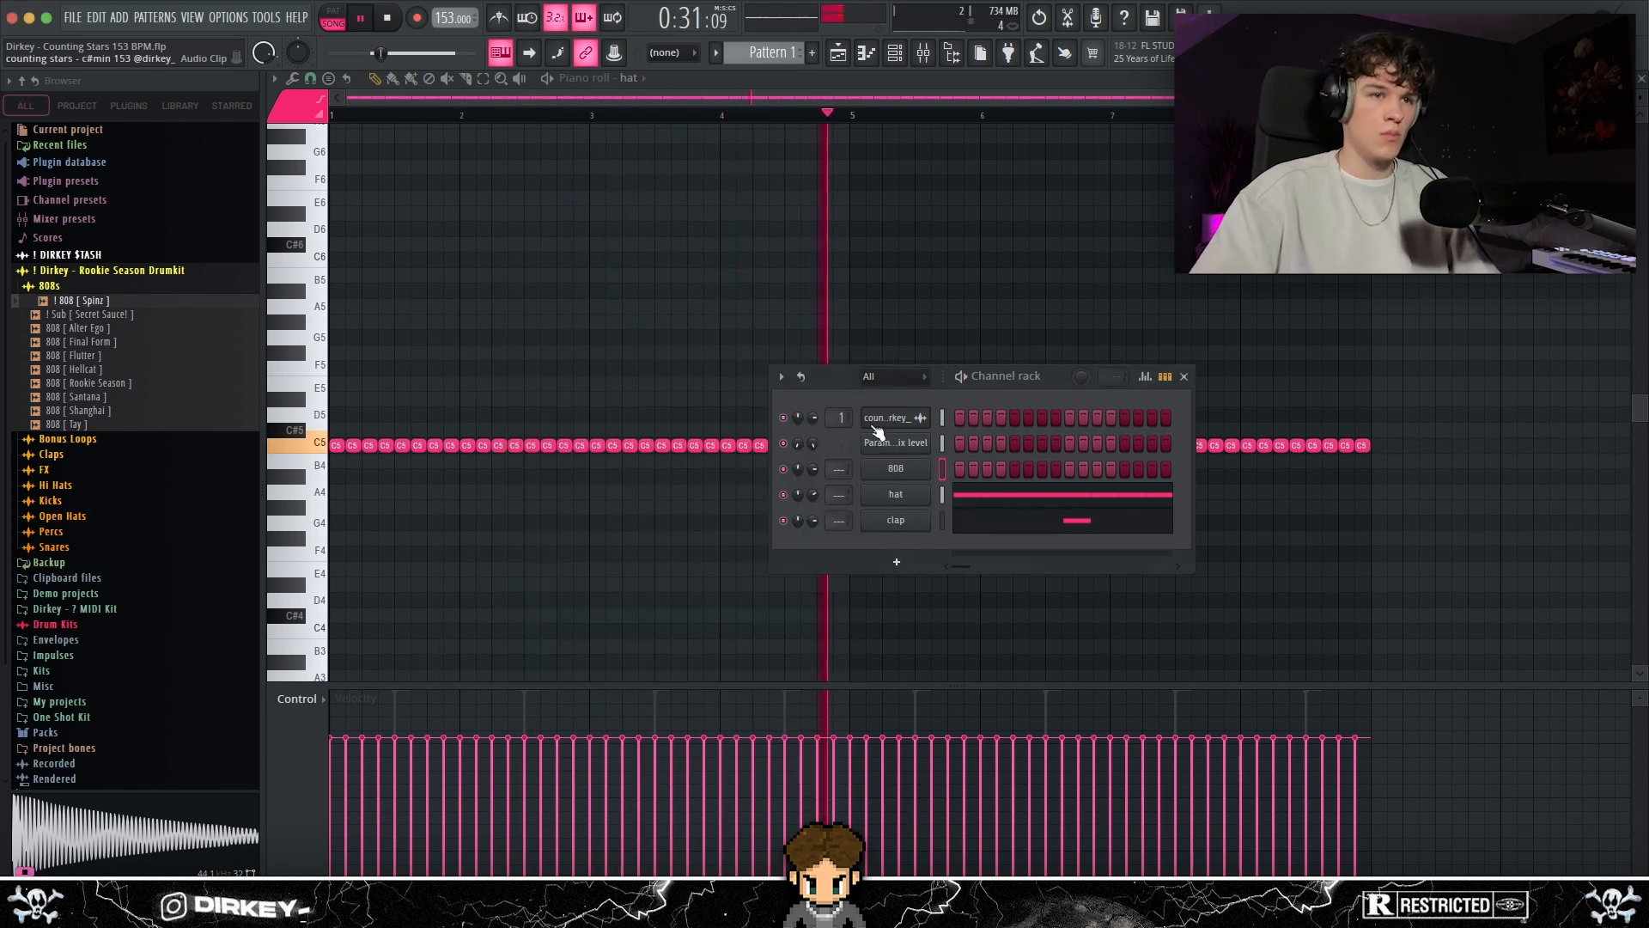
{"action": "right_click", "coordinate": [890, 471]}
{"action": "left_click", "coordinate": [969, 578]}
Step: Open the 808 channel's piano roll and place a C#5 note at the start of bar 1
{"action": "right_click", "coordinate": [896, 469]}
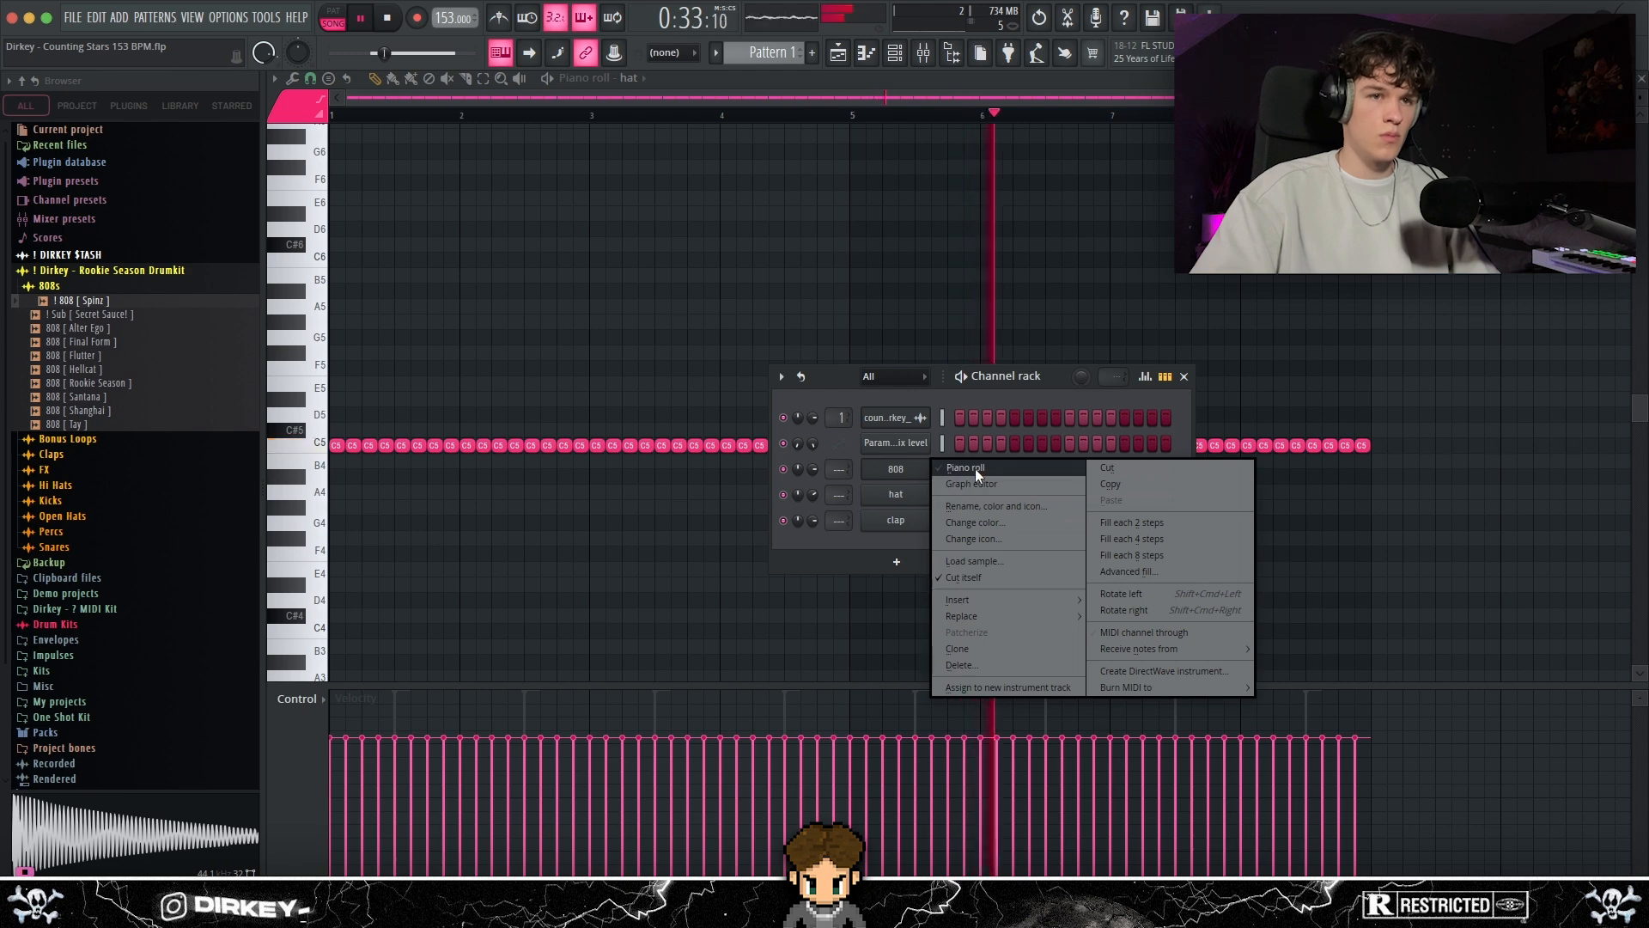
{"action": "left_click", "coordinate": [966, 467]}
{"action": "left_click", "coordinate": [336, 432]}
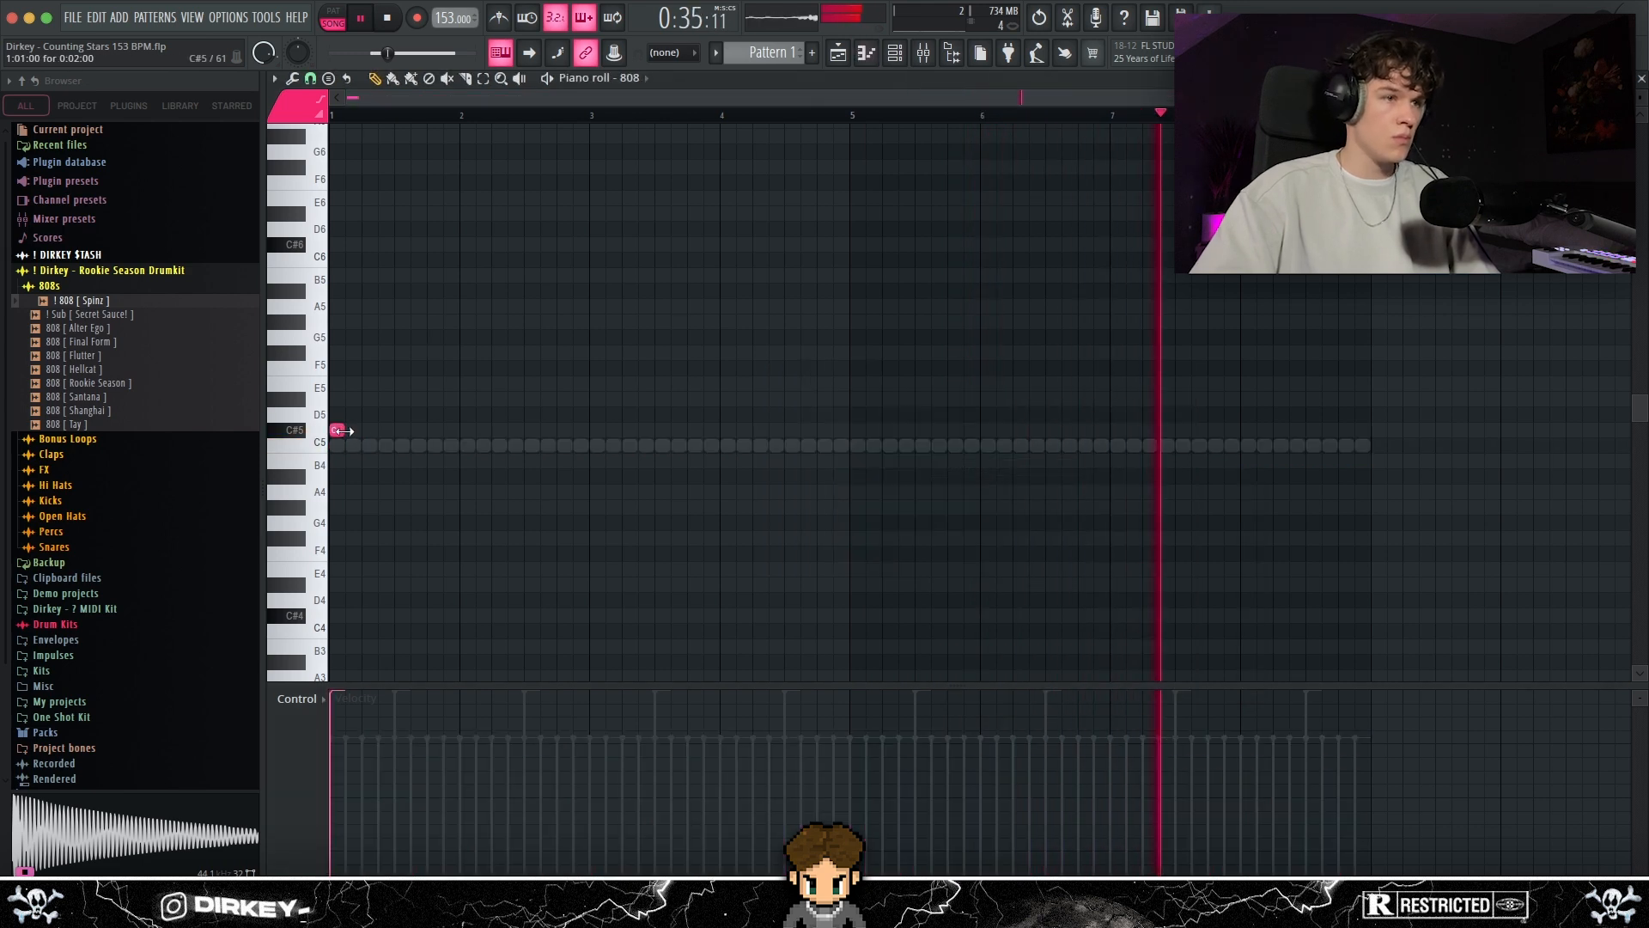
{"action": "scroll", "coordinate": [473, 258], "scroll_direction": "down", "scroll_amount": 2}
{"action": "scroll", "coordinate": [515, 244], "scroll_direction": "down", "scroll_amount": 1}
{"action": "scroll", "coordinate": [558, 301], "scroll_direction": "up", "scroll_amount": 4}
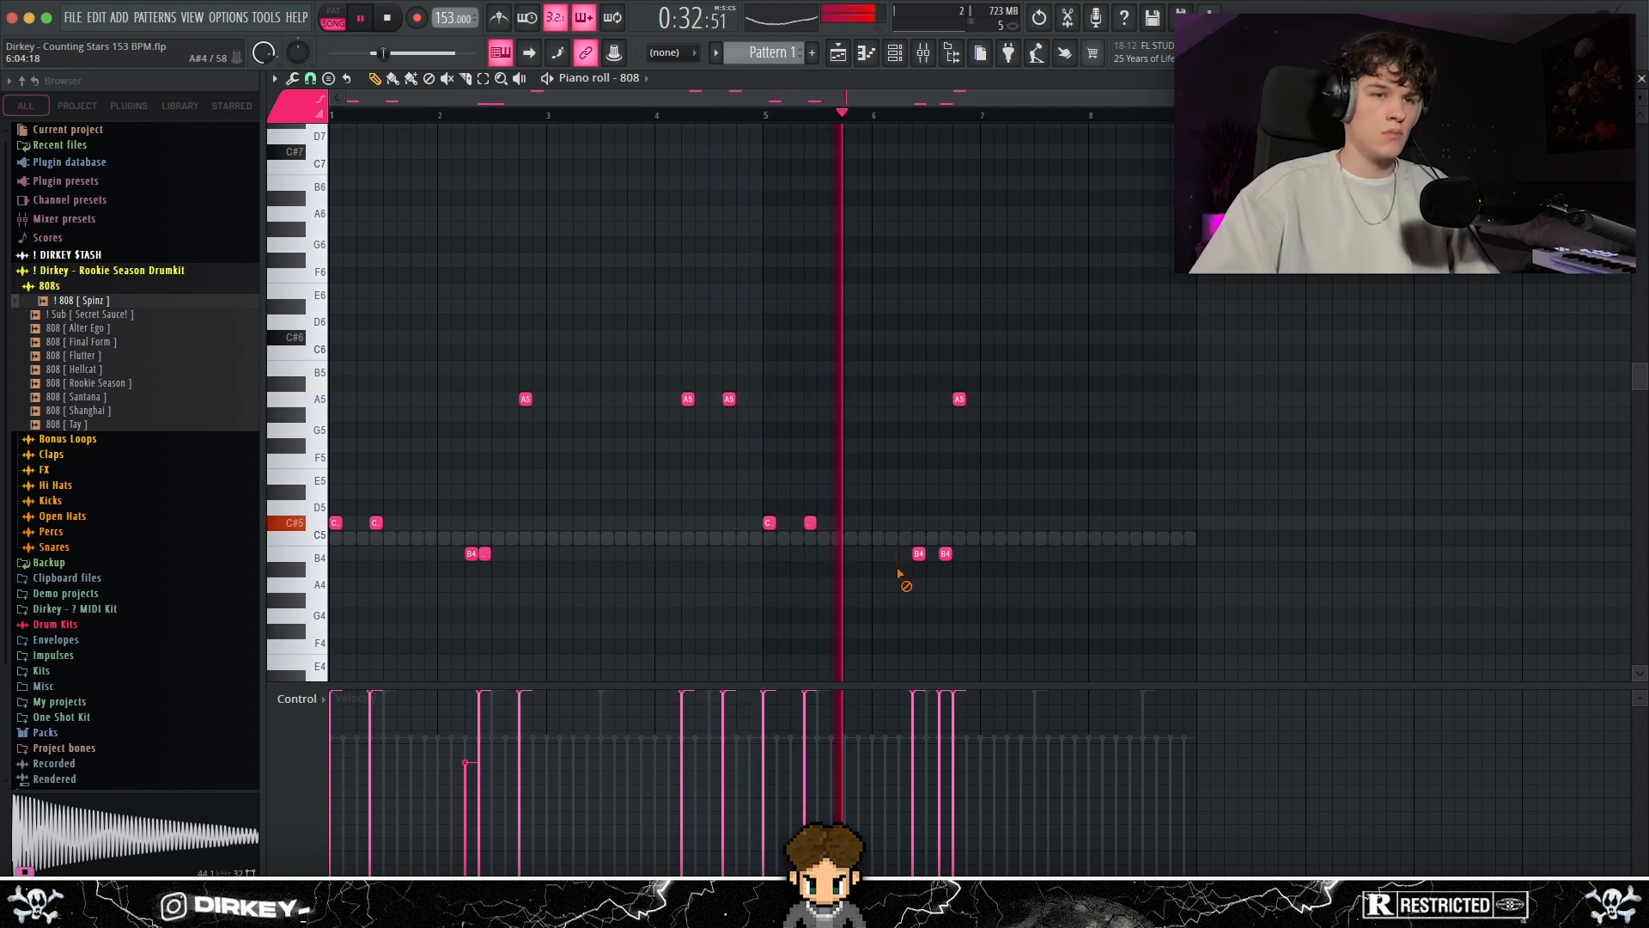
Step: Delete the second B4 note in bar 6 of the 808 pattern and add four A5 notes across bars 7 and 8
{"action": "right_click", "coordinate": [946, 554]}
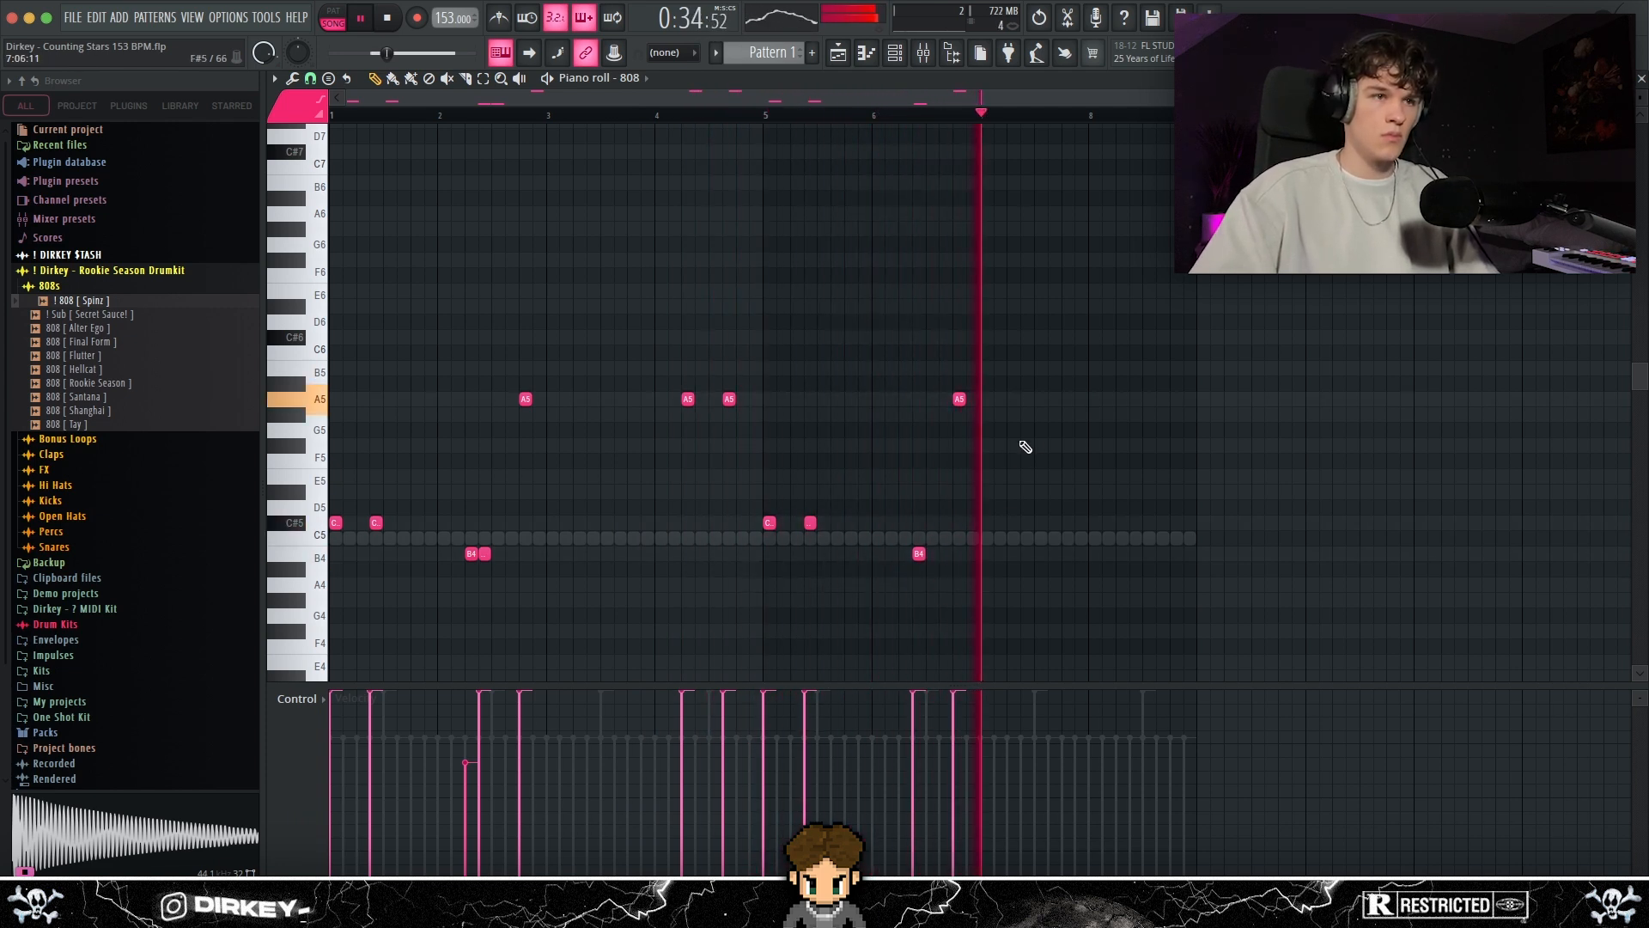
{"action": "left_click", "coordinate": [1081, 398]}
{"action": "left_click", "coordinate": [1123, 399]}
{"action": "left_click", "coordinate": [1136, 399]}
{"action": "left_click", "coordinate": [1162, 399]}
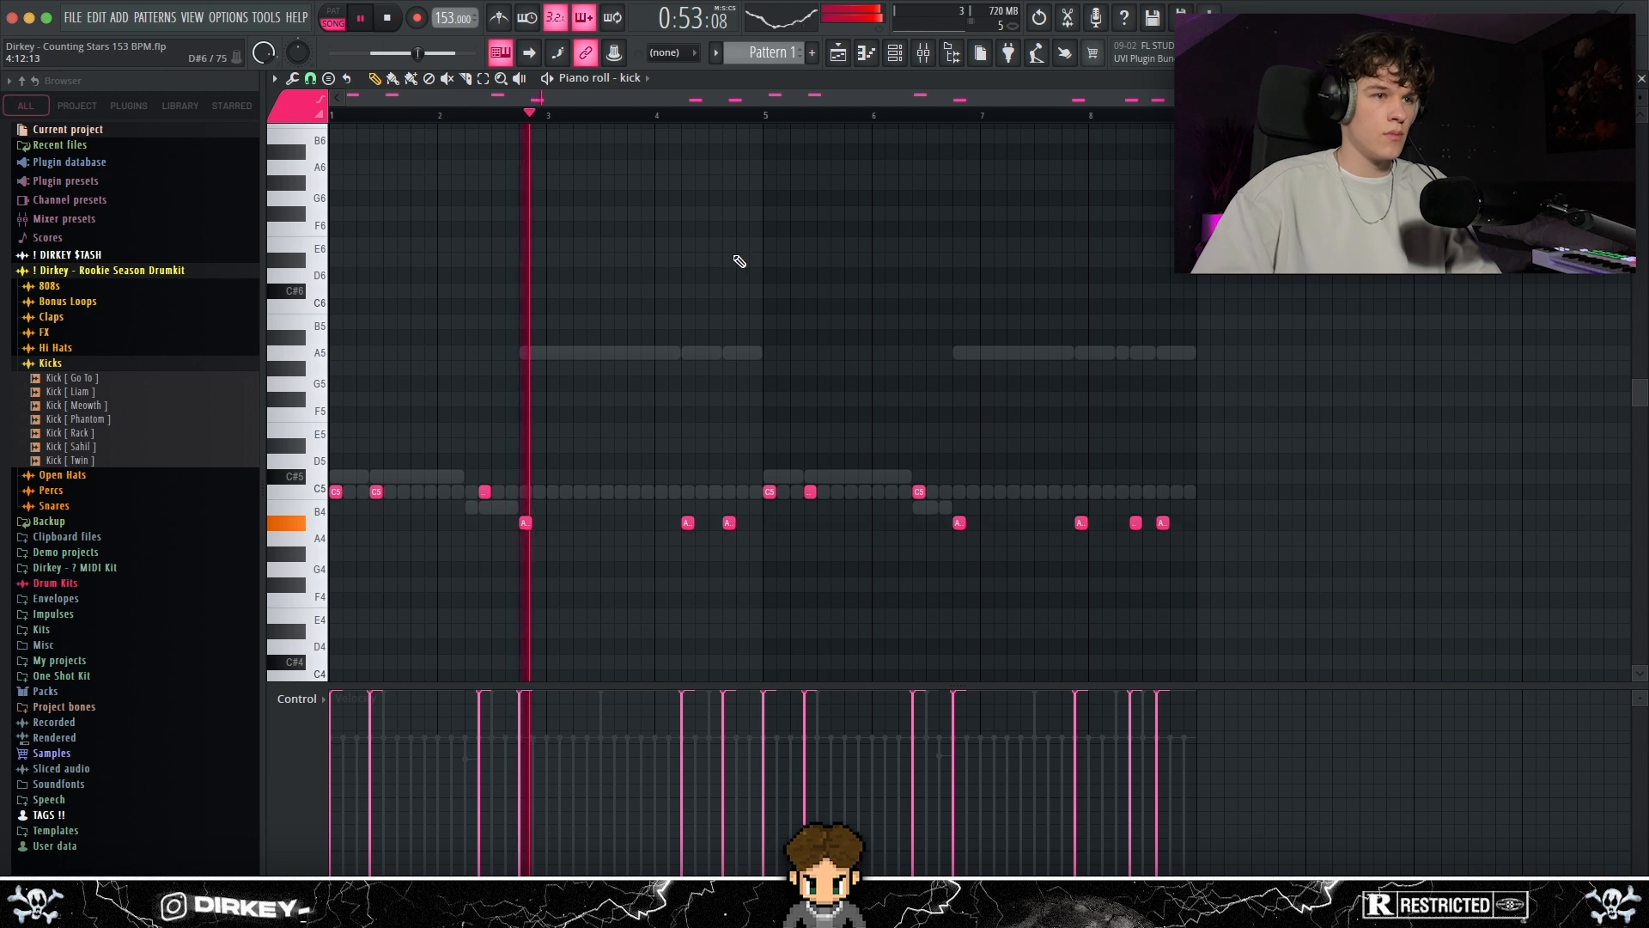
Step: Play back the kick pattern in its piano roll and switch the piano roll to another channel
{"action": "left_click", "coordinate": [755, 400]}
{"action": "right_click", "coordinate": [755, 401]}
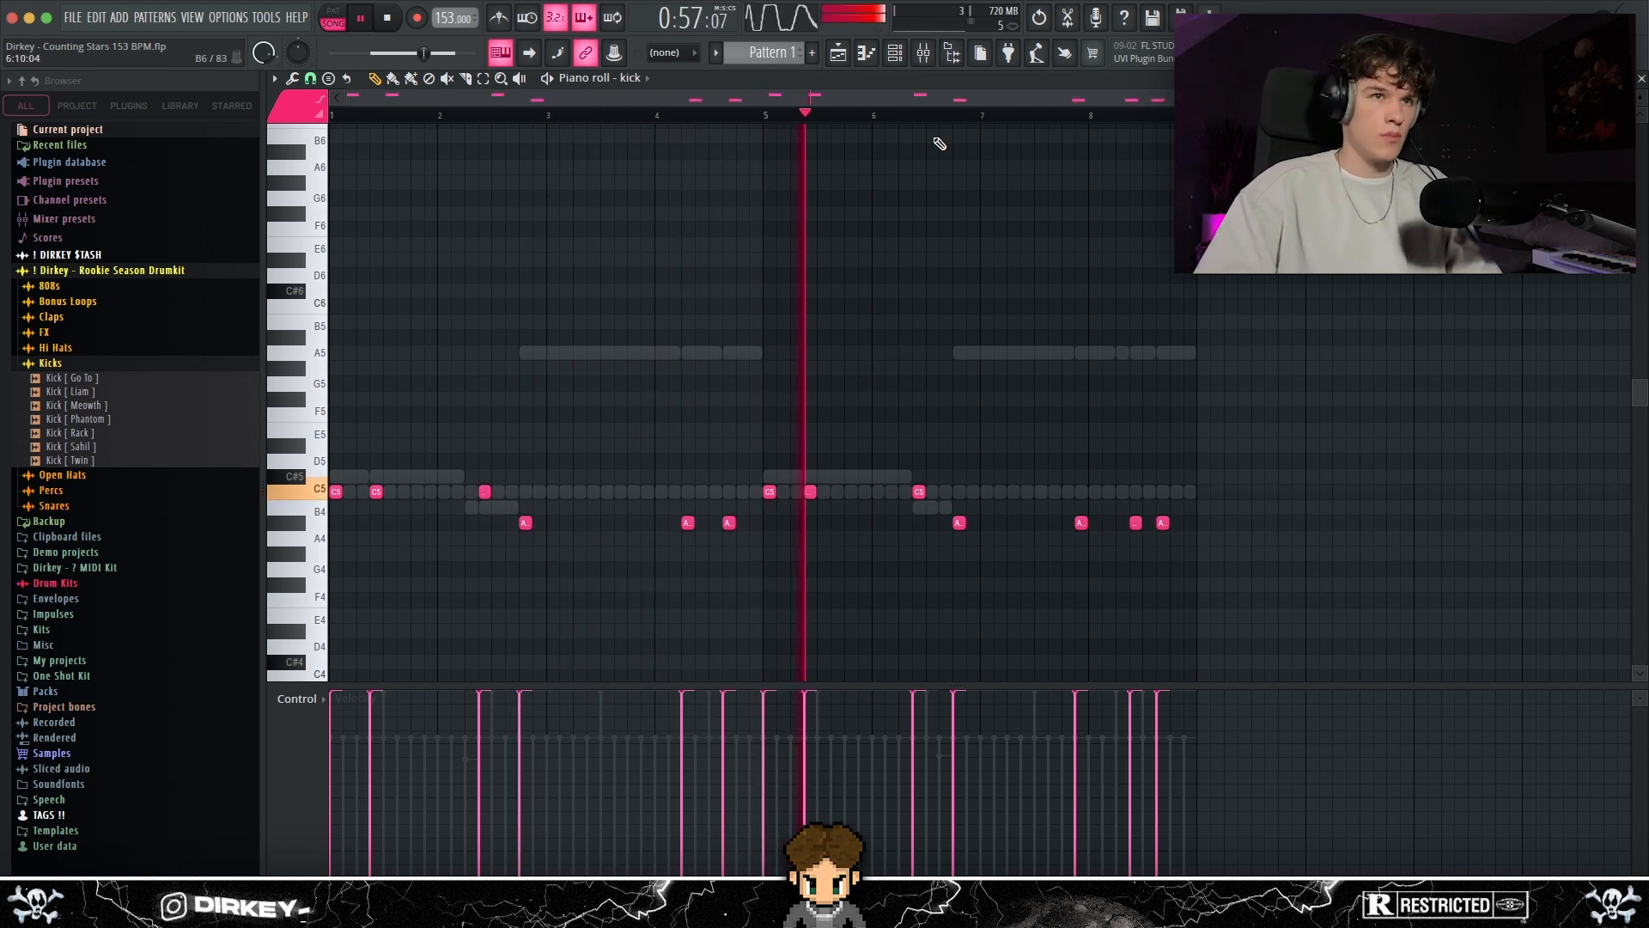
{"action": "left_click", "coordinate": [646, 78]}
{"action": "left_click", "coordinate": [650, 170]}
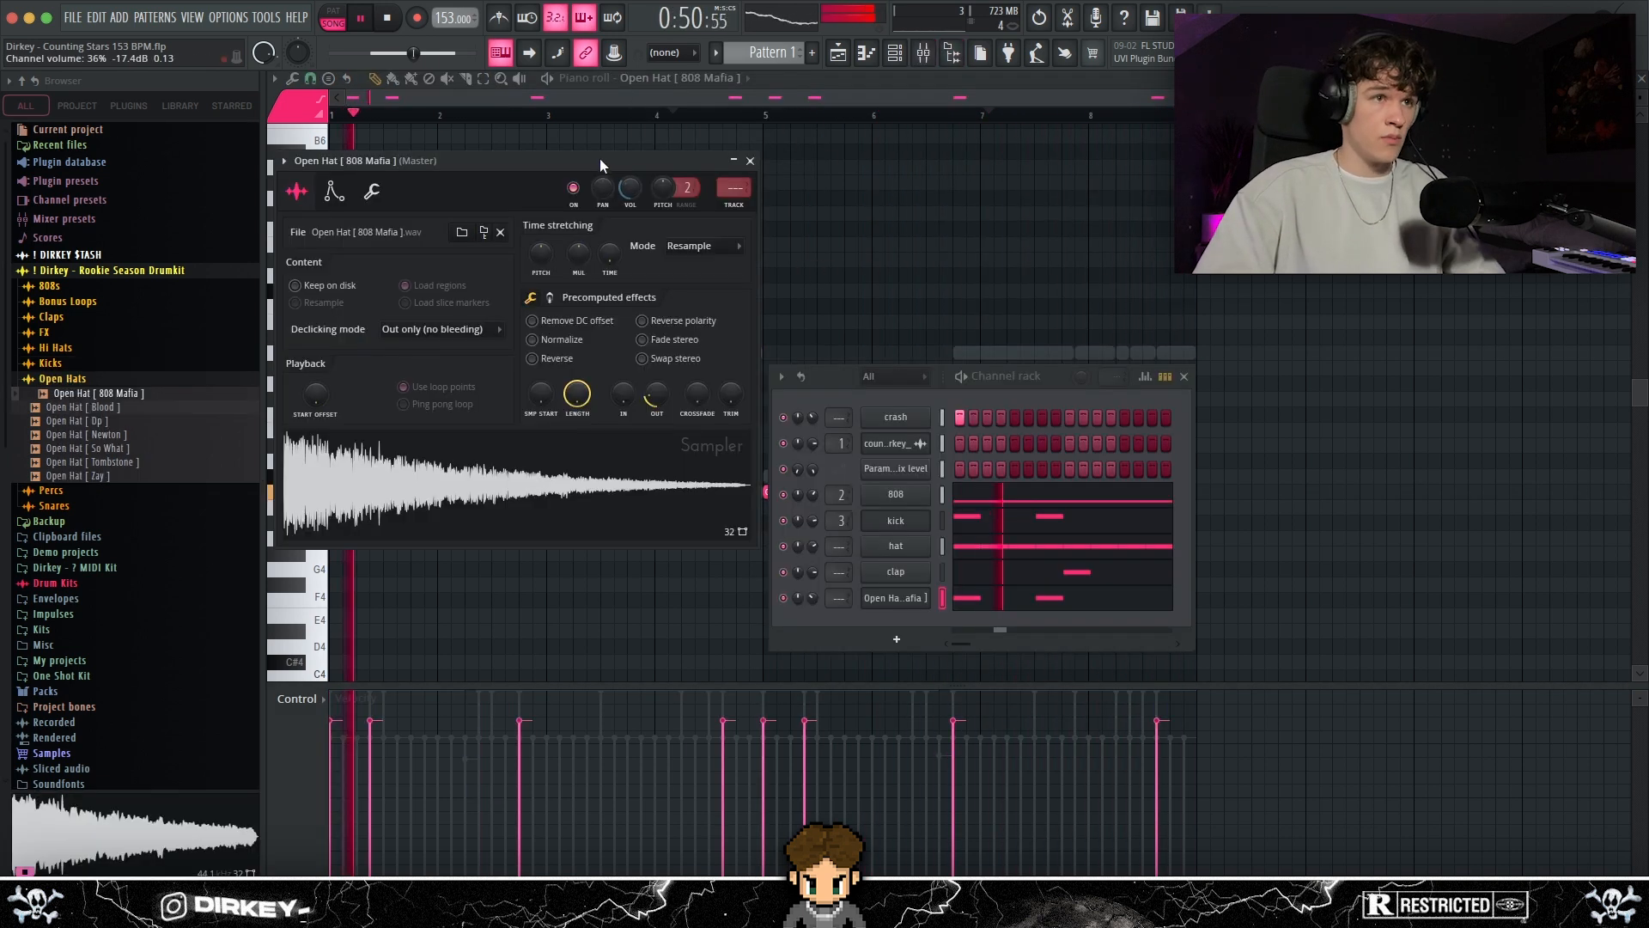
Step: Close the Open Hat [ 808 Mafia ] sampler, rename its channel to open and bring up the channel rack over its piano roll
{"action": "left_click", "coordinate": [896, 597]}
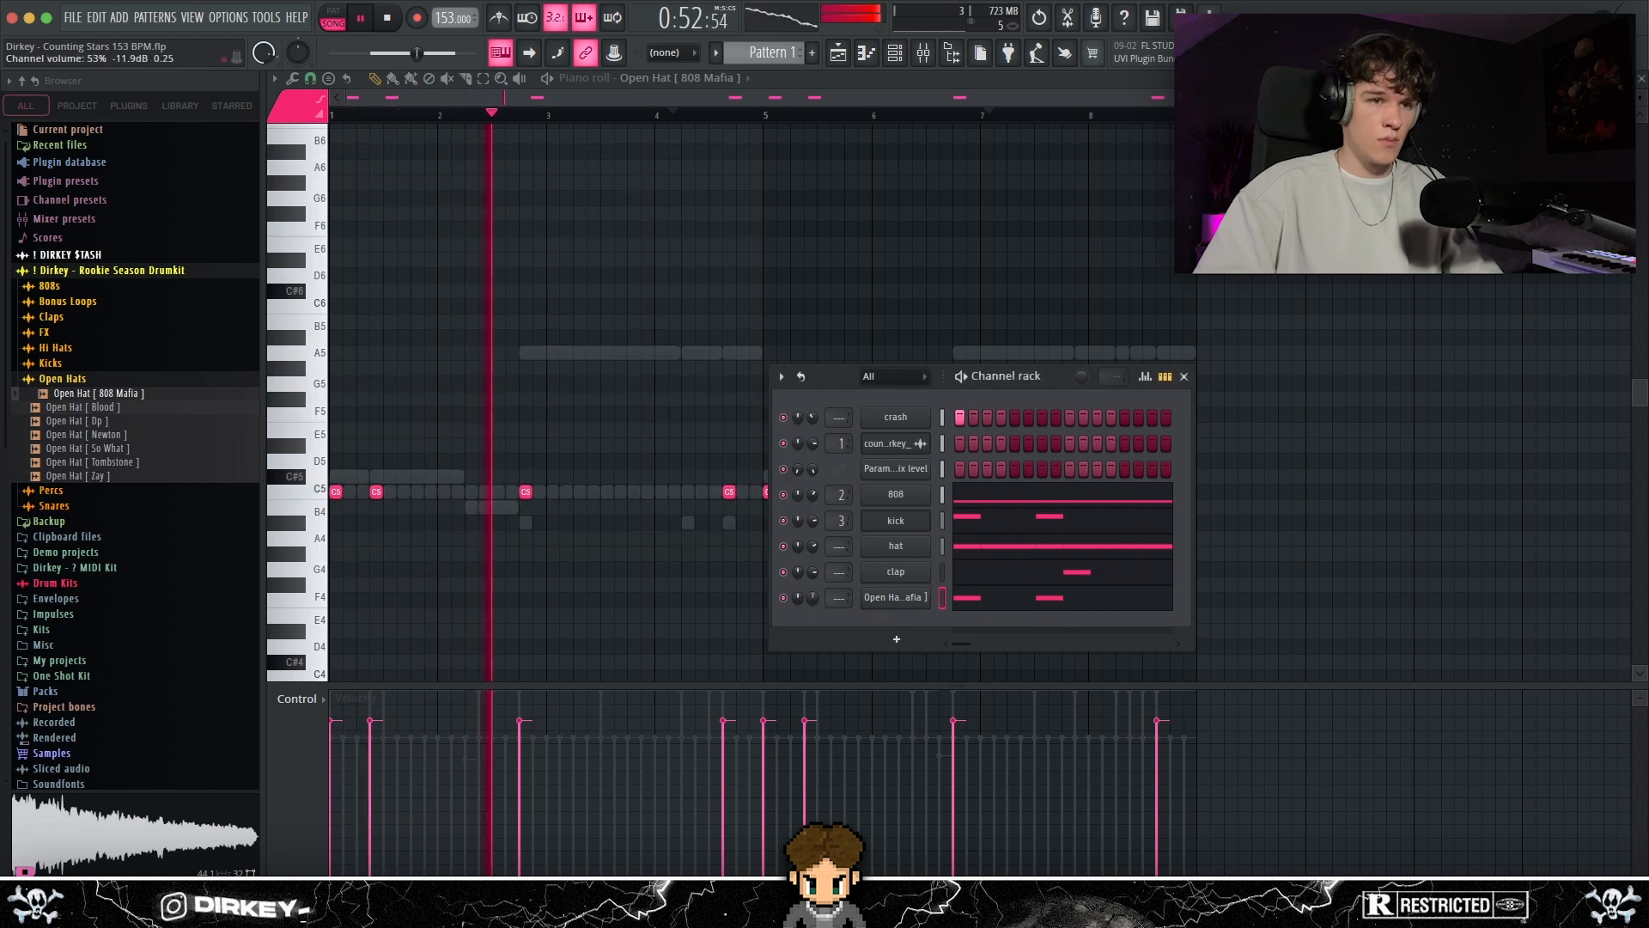
{"action": "key", "text": "F2"}
{"action": "type", "text": "open"}
{"action": "key", "text": "Return"}
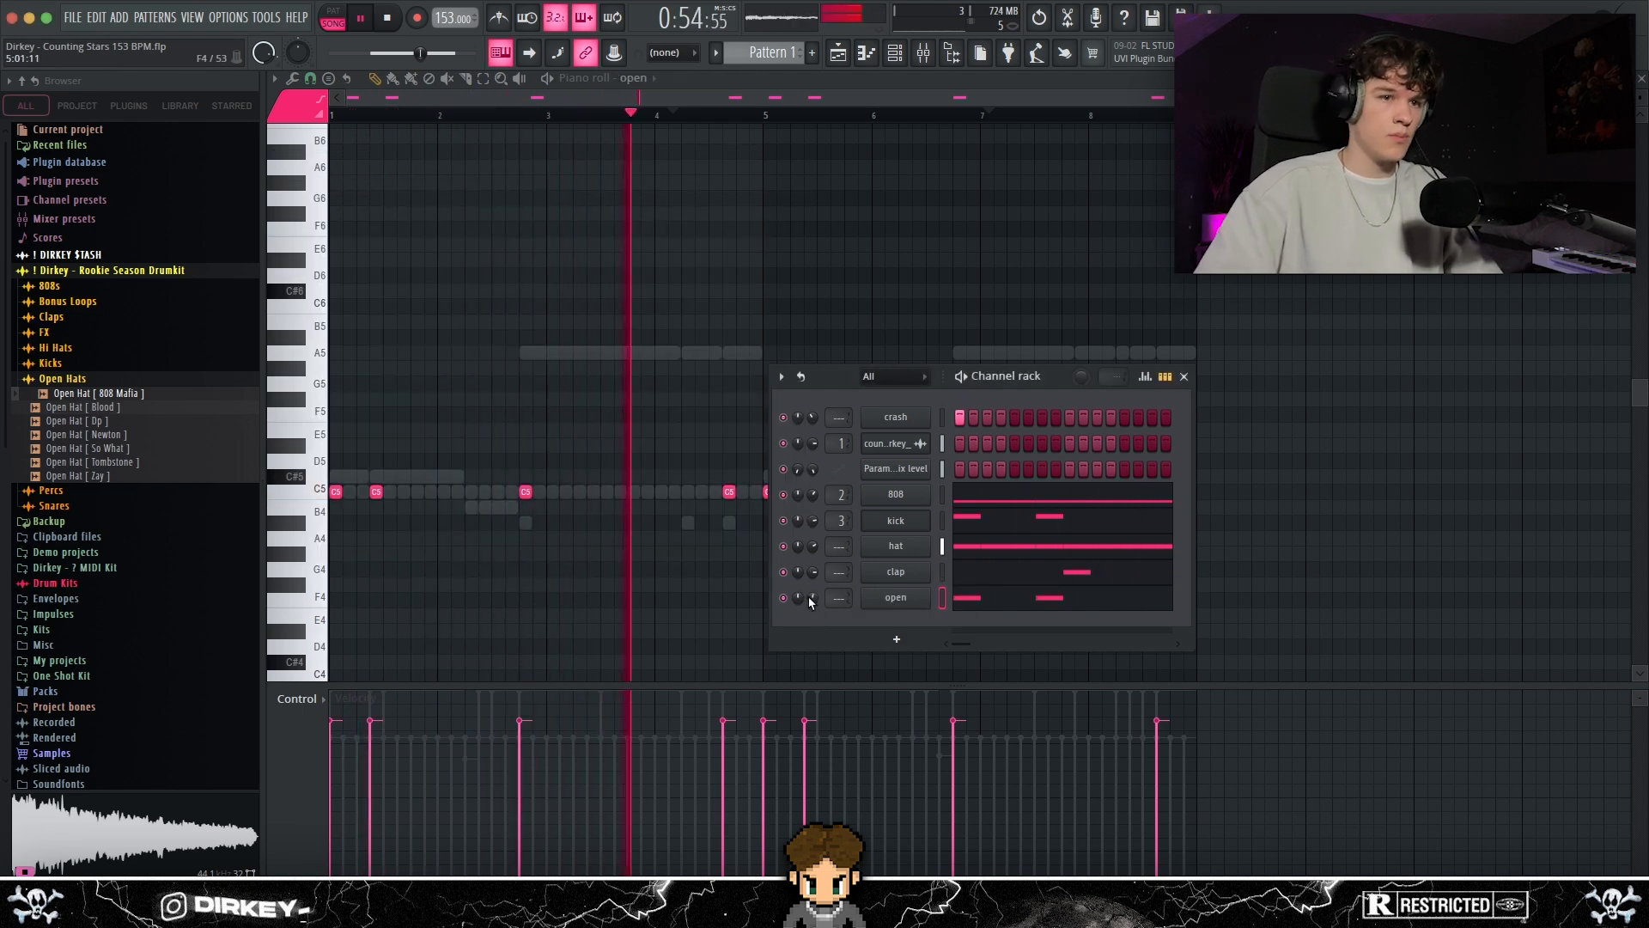
{"action": "left_click", "coordinate": [538, 367]}
{"action": "right_click", "coordinate": [537, 368]}
{"action": "left_click", "coordinate": [895, 54]}
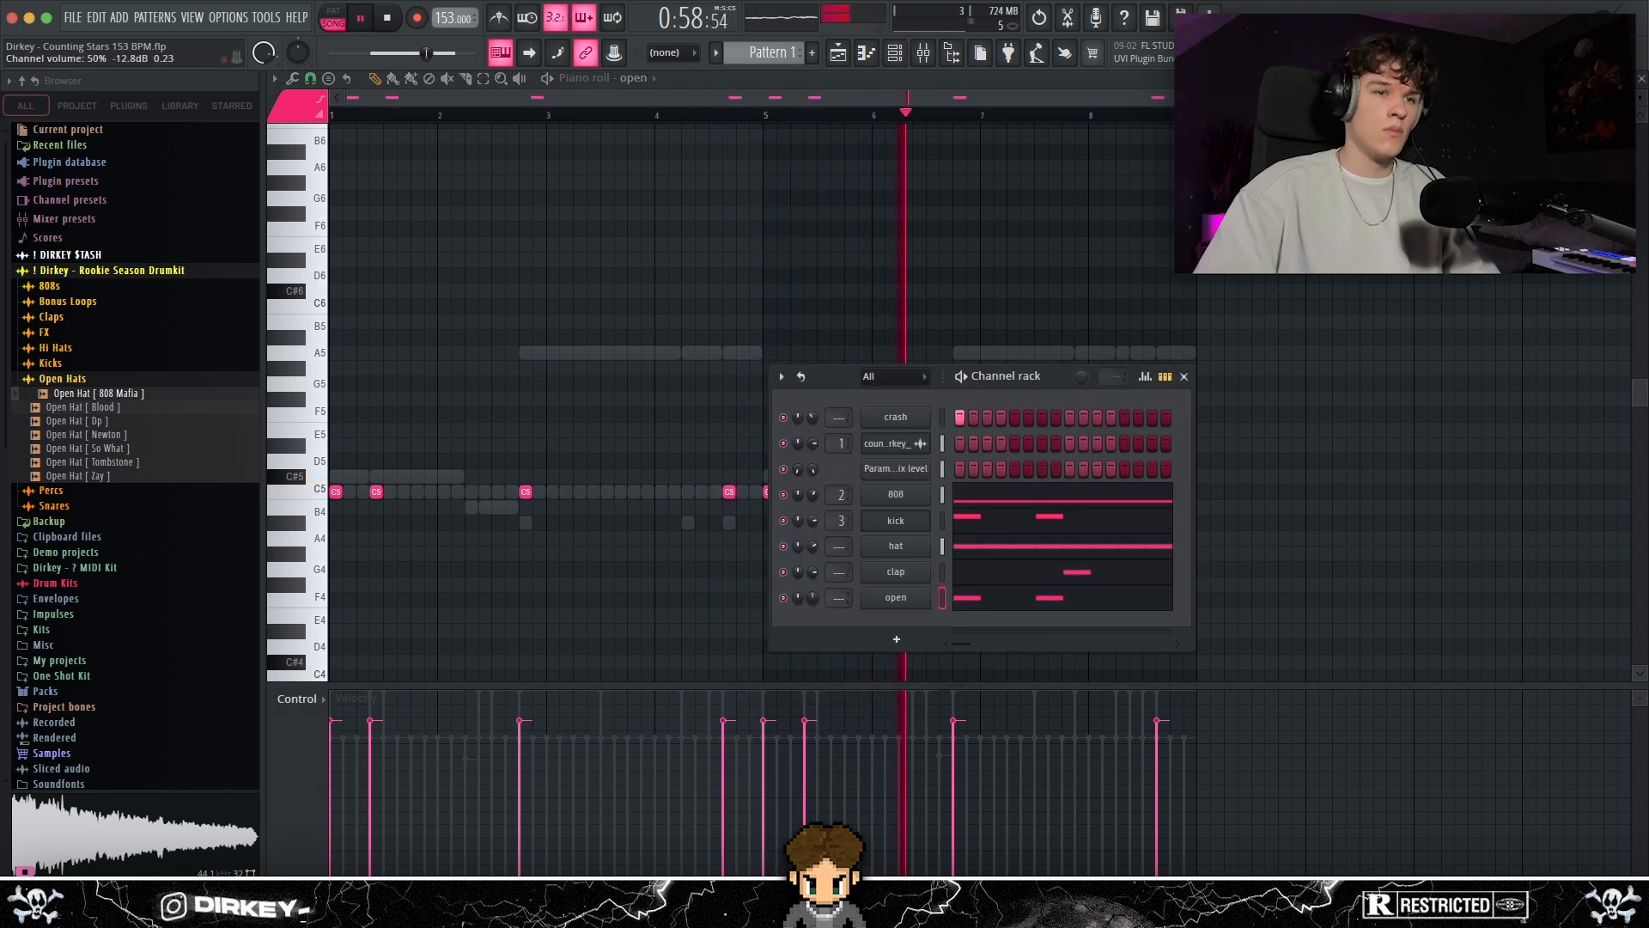
Step: Audition samples in the drum kit's Snares folder and pick Snare [ One ]
{"action": "left_click", "coordinate": [54, 506]}
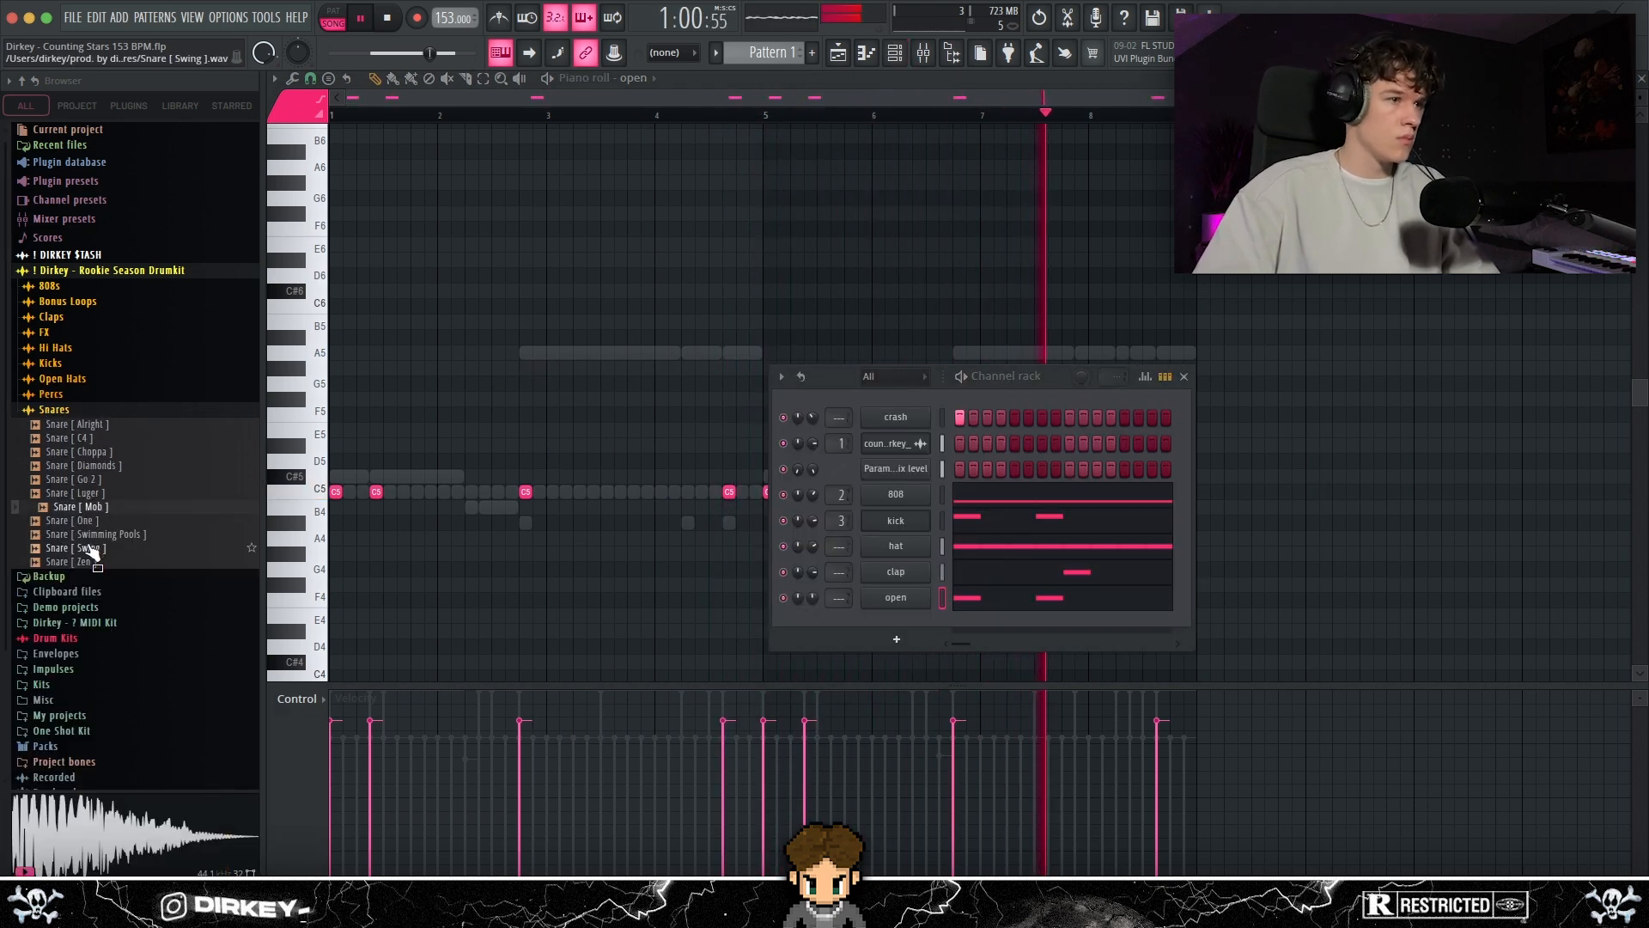
{"action": "left_click", "coordinate": [88, 534]}
{"action": "key", "text": "Up"}
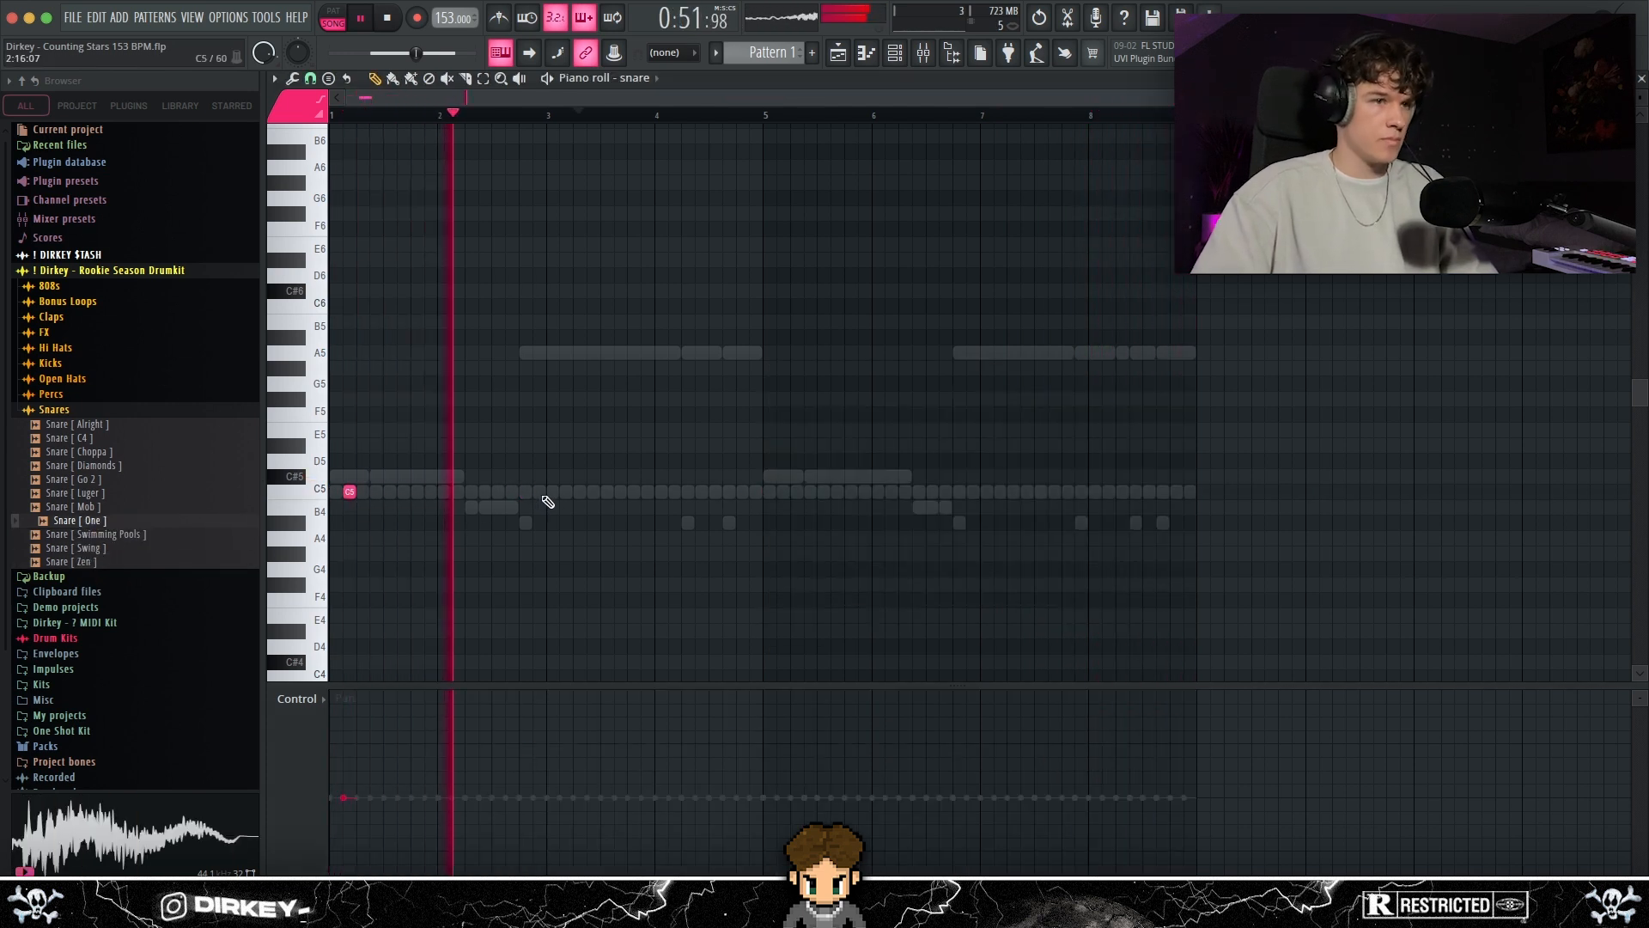
Step: Add C5 snare notes at the end of bar 3 and near the starts of bars 4 and 5
{"action": "left_click", "coordinate": [648, 492]}
{"action": "left_click", "coordinate": [675, 491]}
{"action": "left_click", "coordinate": [783, 493]}
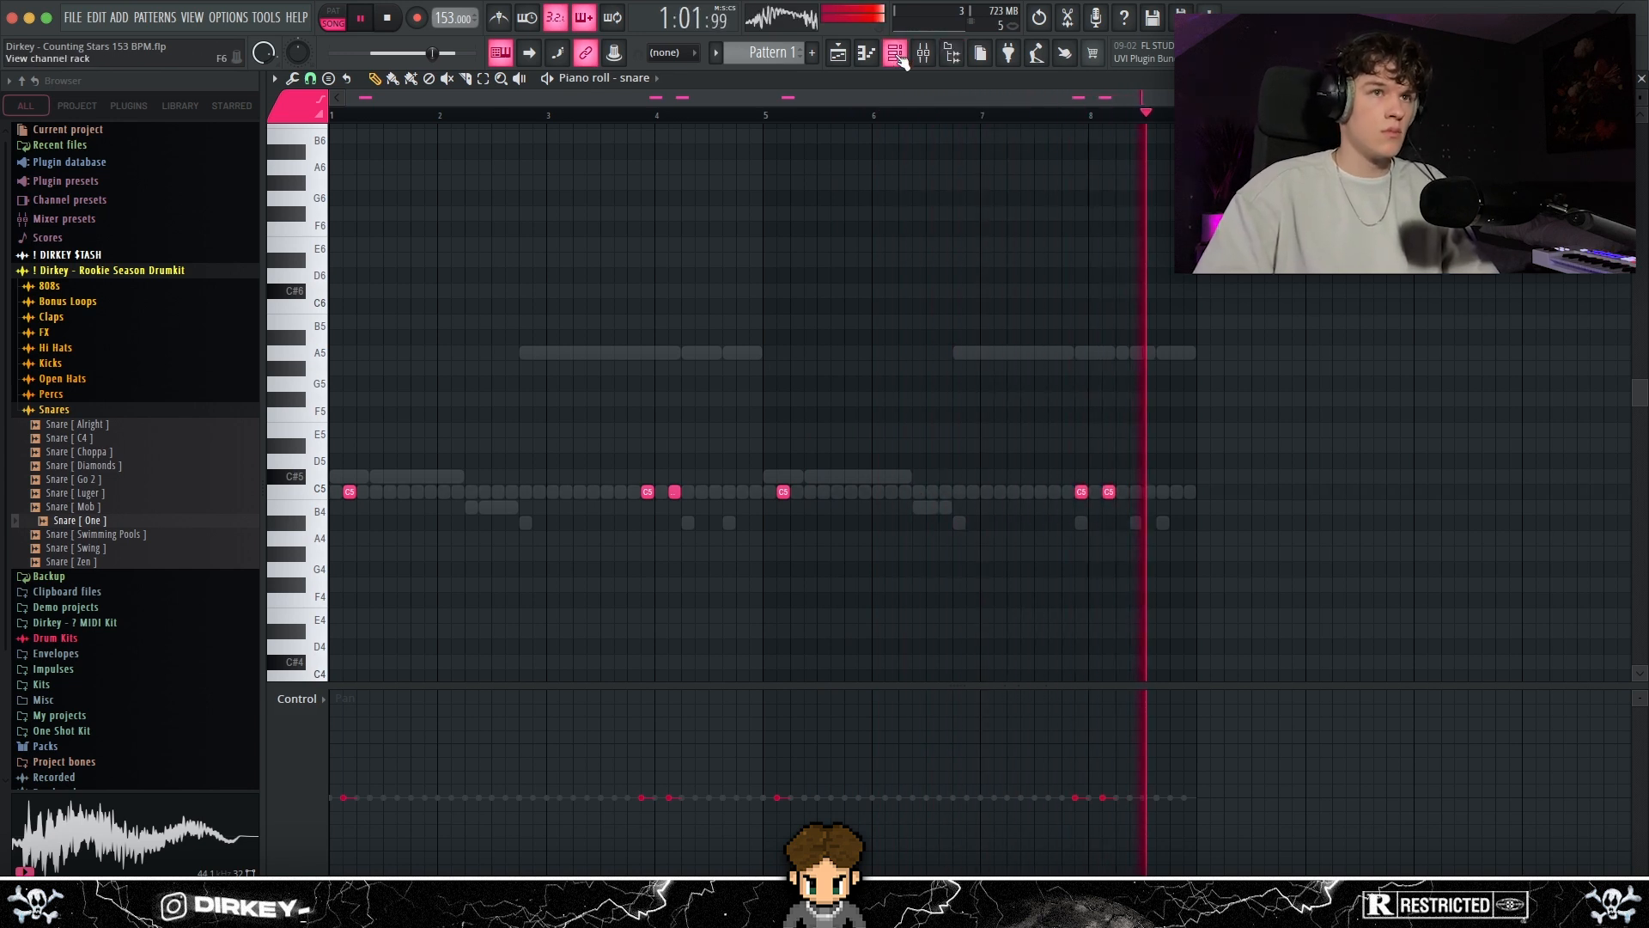
{"action": "key", "text": "F6"}
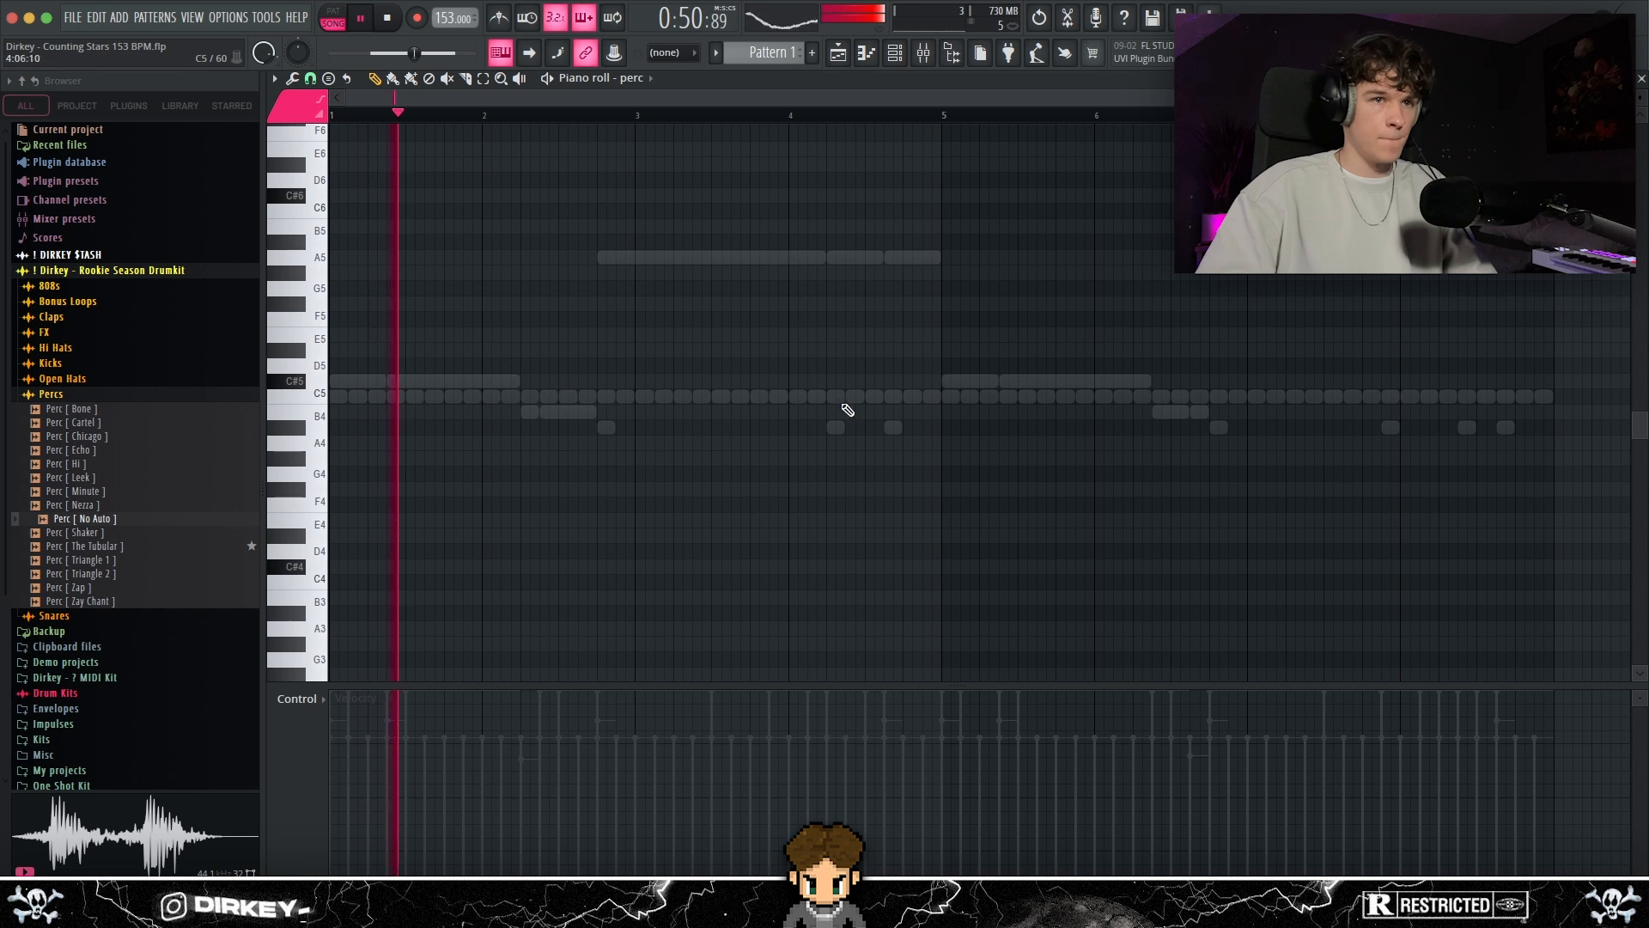
Step: Place two C5 perc notes at the end of bar 4 and lower the second note's velocity
{"action": "left_click", "coordinate": [910, 396]}
{"action": "left_click", "coordinate": [929, 396]}
{"action": "left_click_drag", "start_coordinate": [935, 778], "coordinate": [931, 821]}
{"action": "left_click", "coordinate": [974, 582]}
{"action": "right_click", "coordinate": [976, 582]}
Step: Duplicate bars 1 to 4 of the perc pattern into bars 5 to 8, clear the selection and check the perc channel in the channel rack
{"action": "left_click_drag", "start_coordinate": [942, 120], "coordinate": [344, 129]}
{"action": "key", "text": "super+b"}
{"action": "key", "text": "super+d"}
{"action": "key", "text": "F6"}
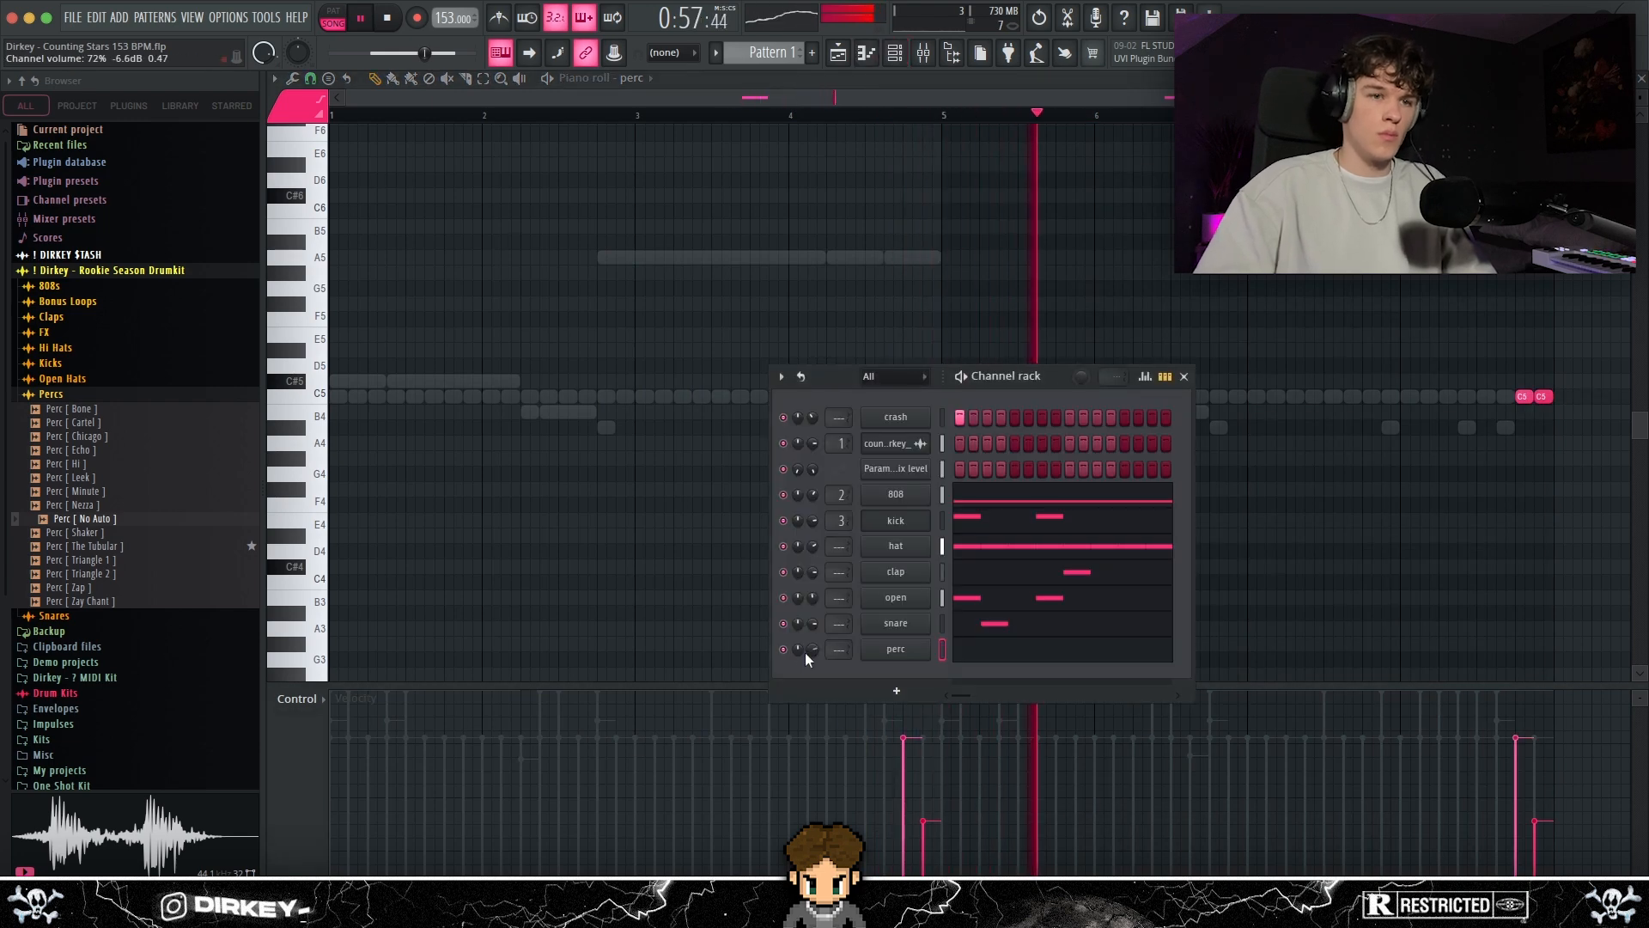
{"action": "key", "text": "F6"}
Step: Open the hat channel's piano roll and review its rolls and pitch changes across the eight bars during playback
{"action": "key", "text": "F6"}
{"action": "right_click", "coordinate": [898, 548]}
{"action": "left_click", "coordinate": [967, 545]}
{"action": "scroll", "coordinate": [563, 117], "scroll_direction": "down", "scroll_amount": 3}
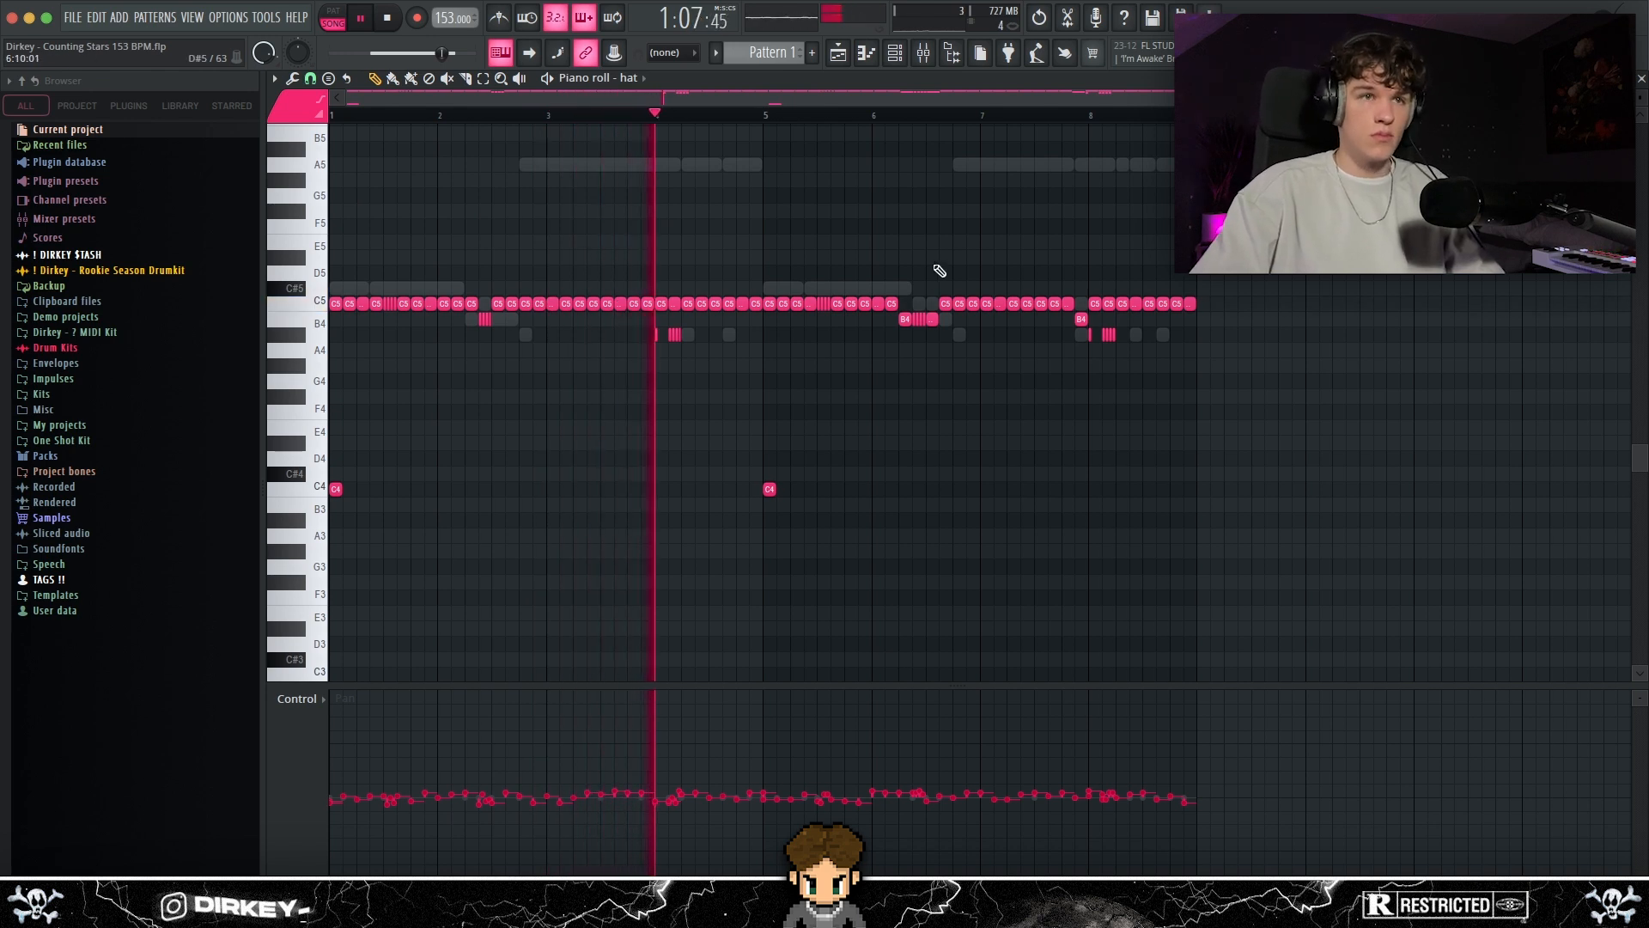
{"action": "scroll", "coordinate": [935, 273], "scroll_direction": "up", "scroll_amount": 2}
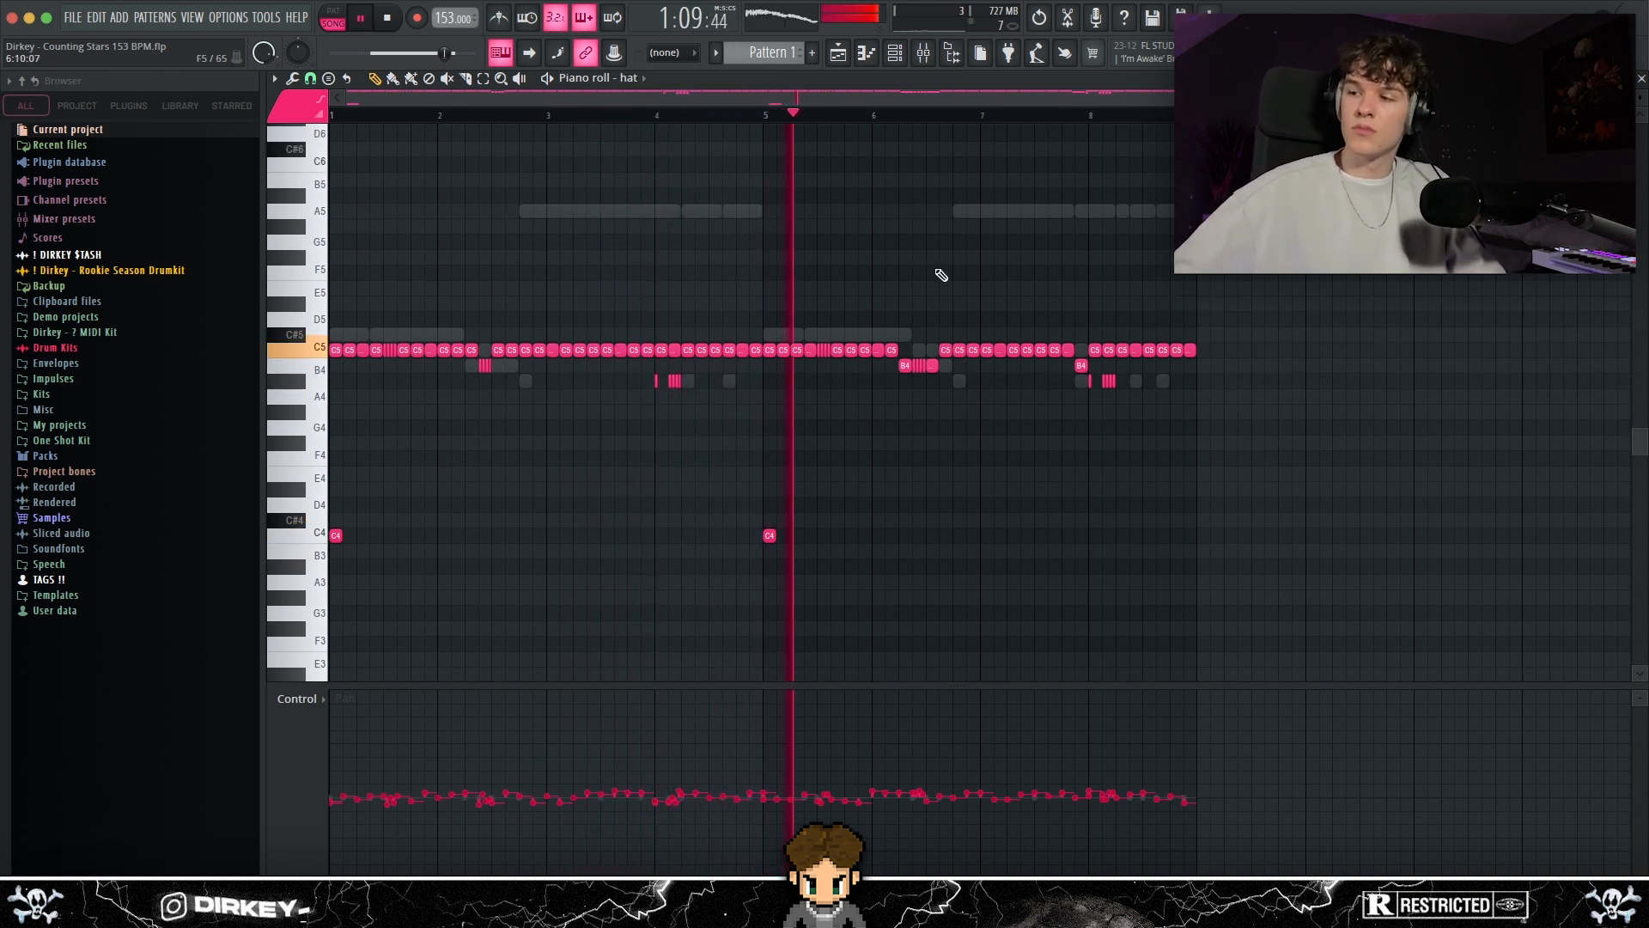